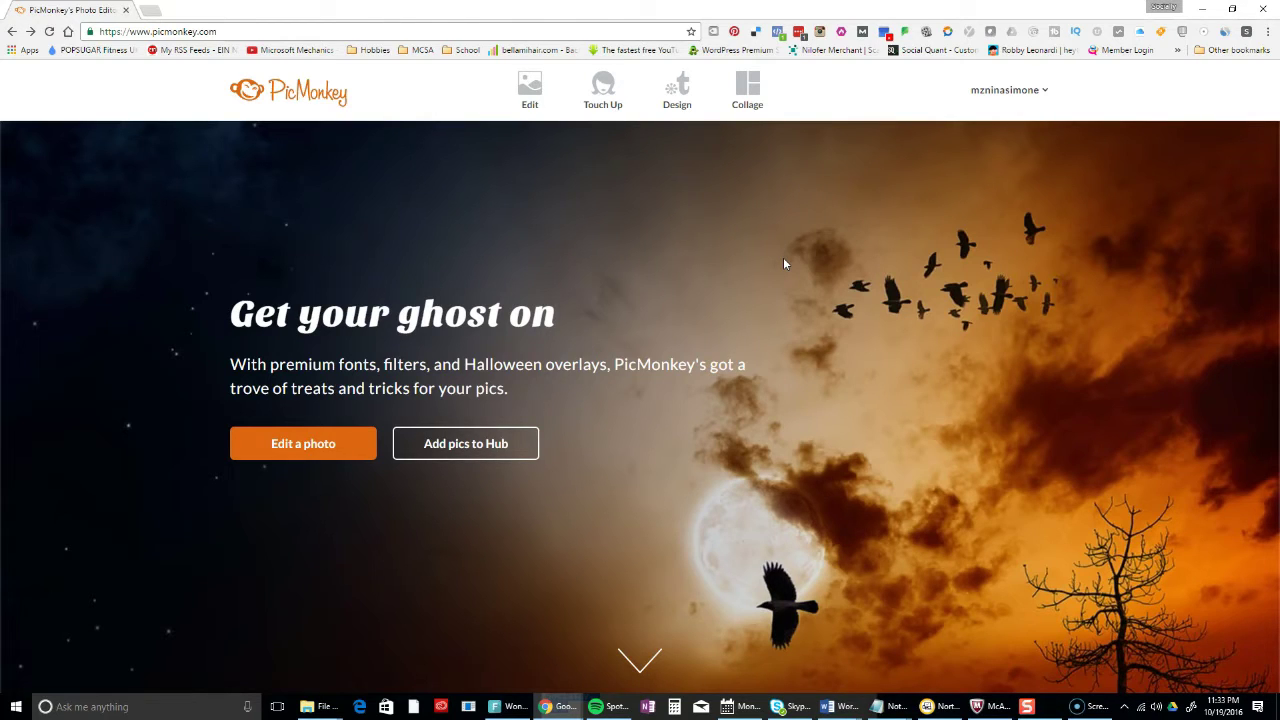
# Reveal the Create a design panel with Templates, Blank canvas and Custom size options
pyautogui.moveTo(678, 100)
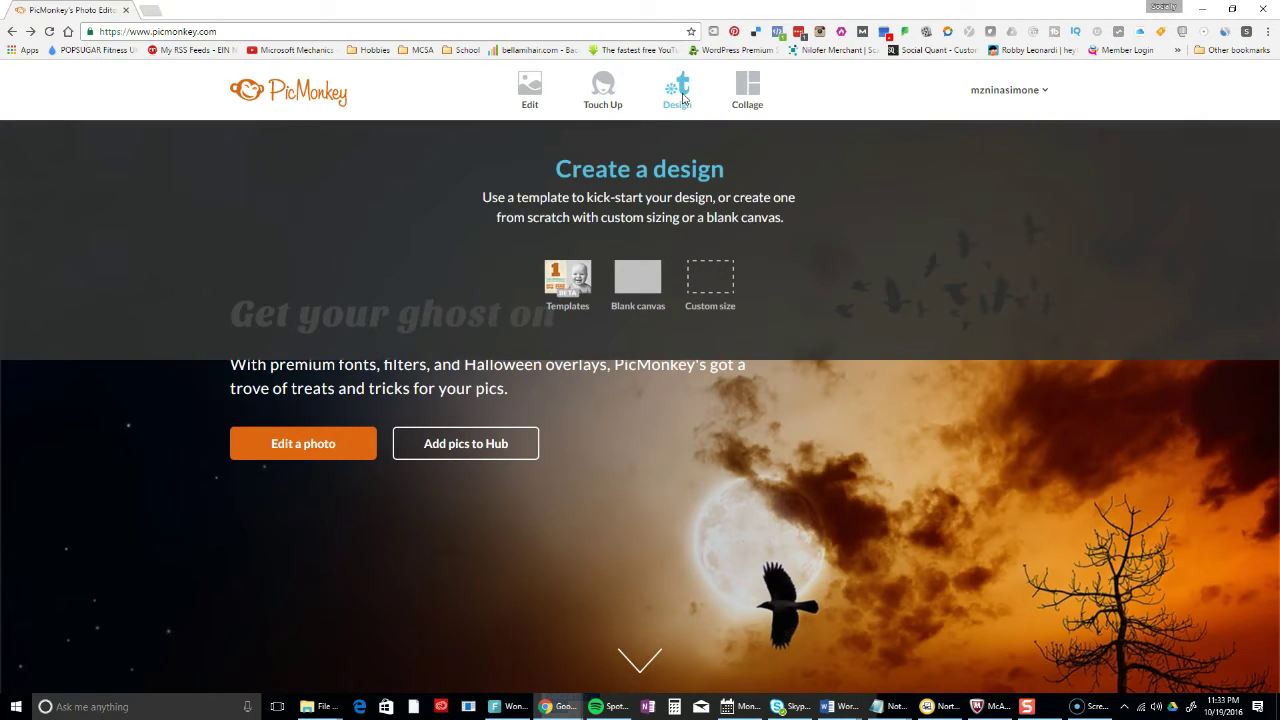
# Open the Templates gallery and filter it to Invitation templates
pyautogui.click(560, 289)
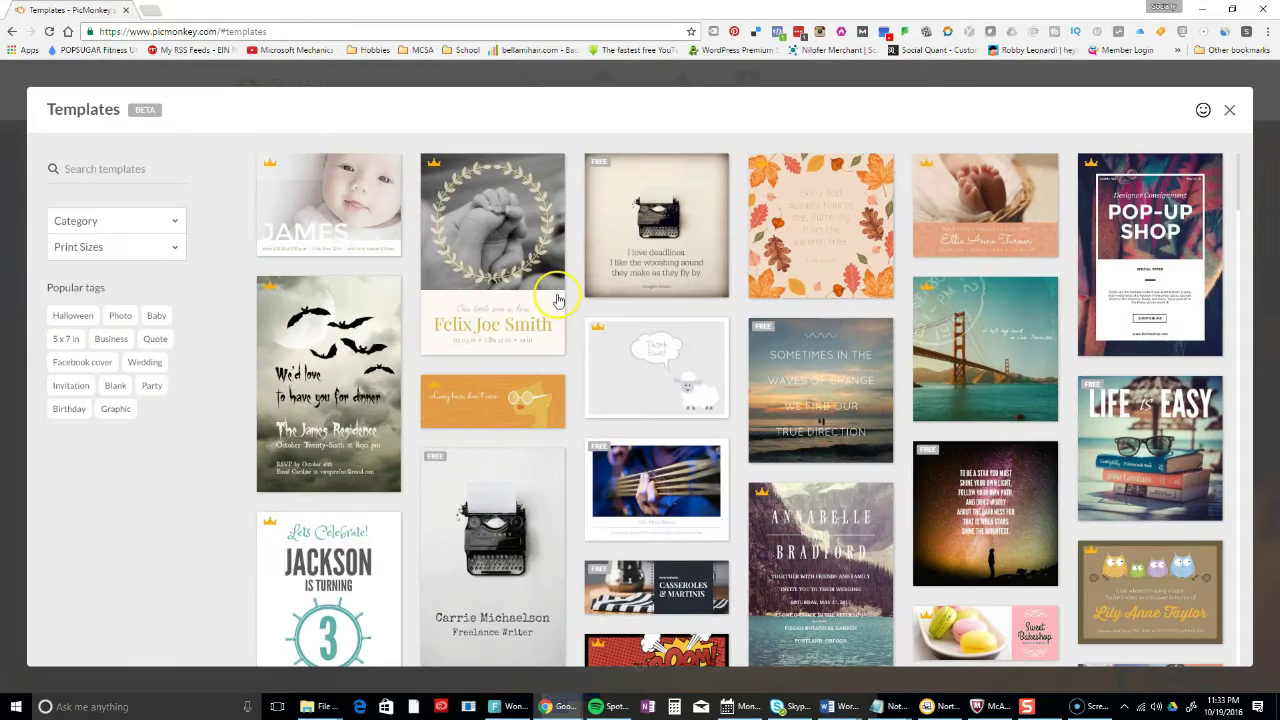
pyautogui.moveTo(558, 299)
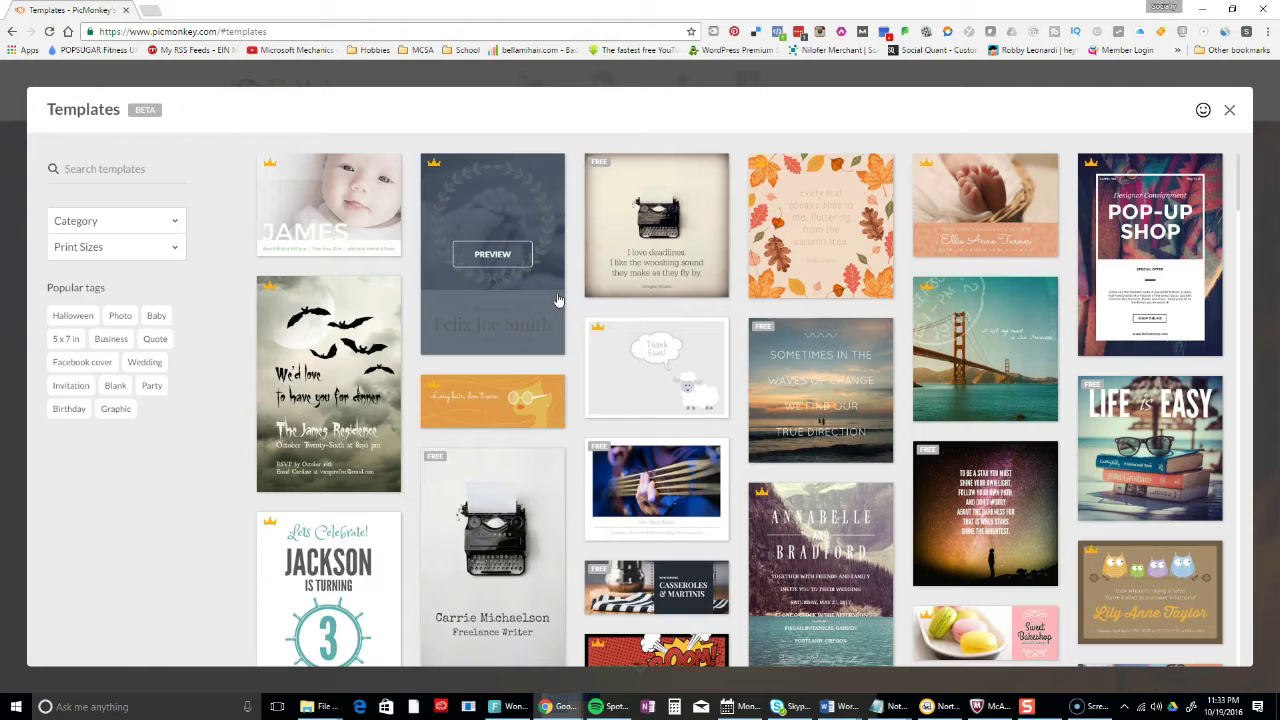
pyautogui.click(174, 229)
pyautogui.click(148, 255)
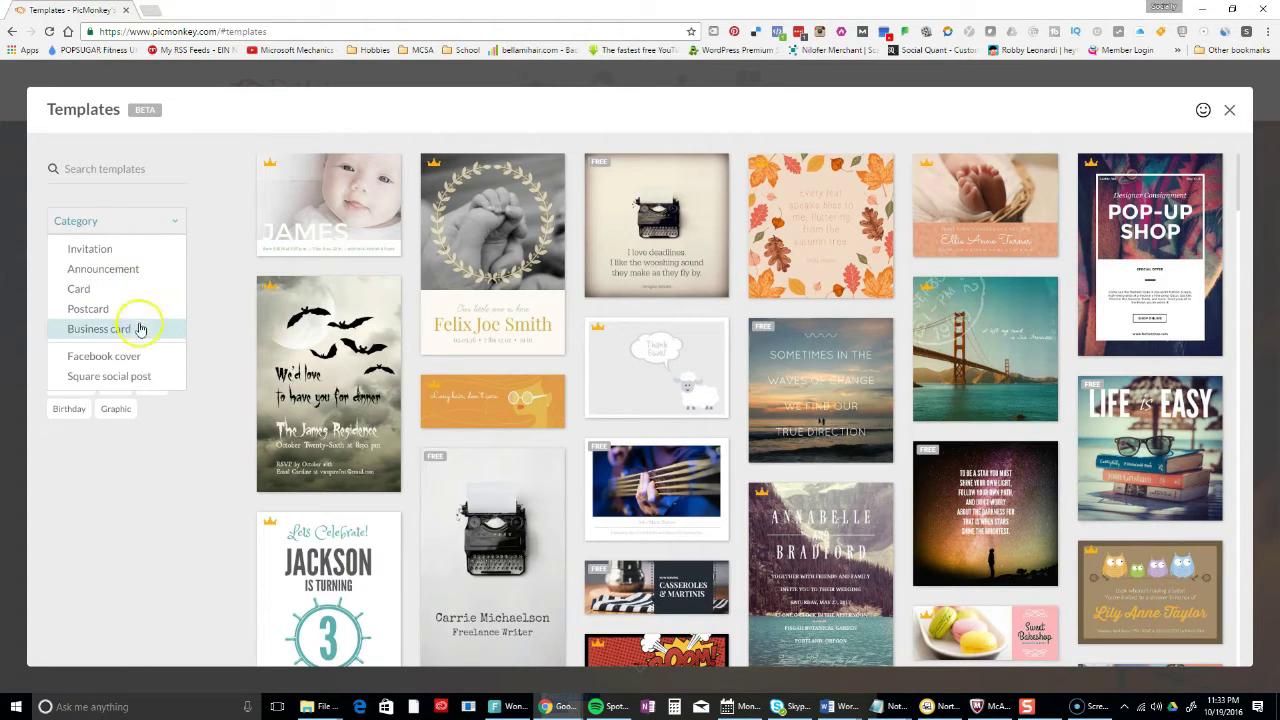
pyautogui.click(138, 256)
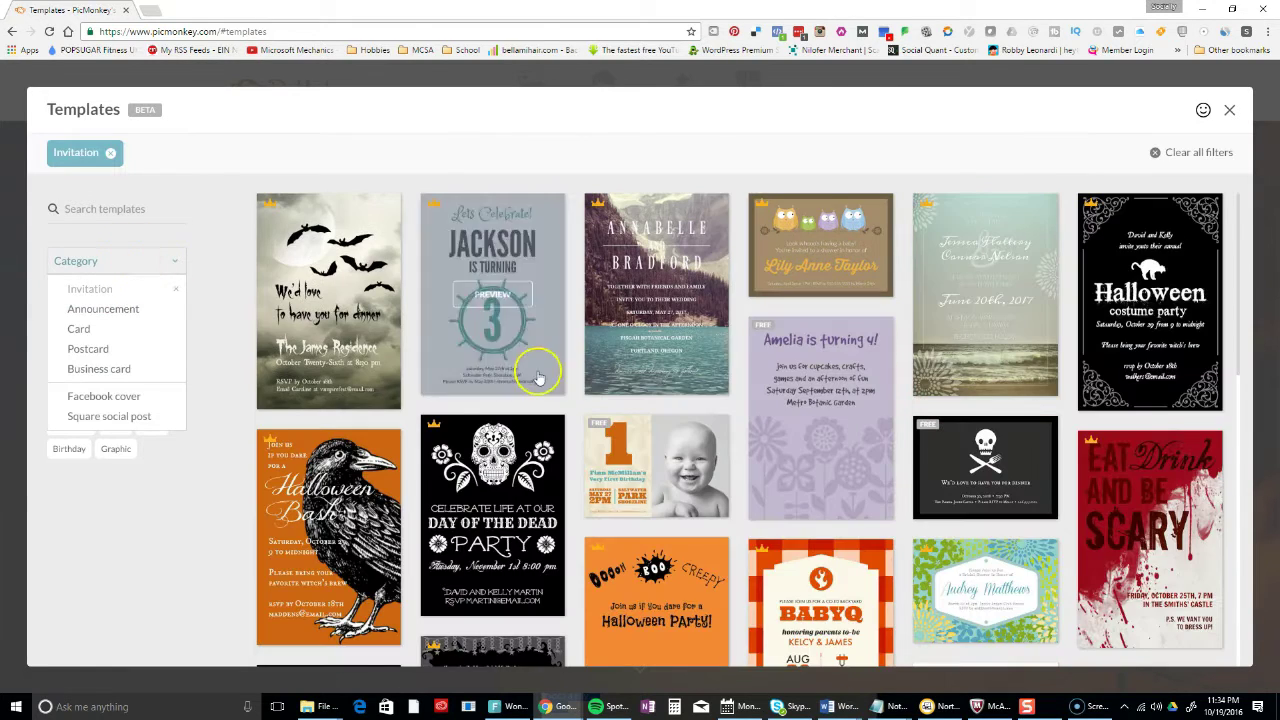
pyautogui.scroll(-3, 538, 378)
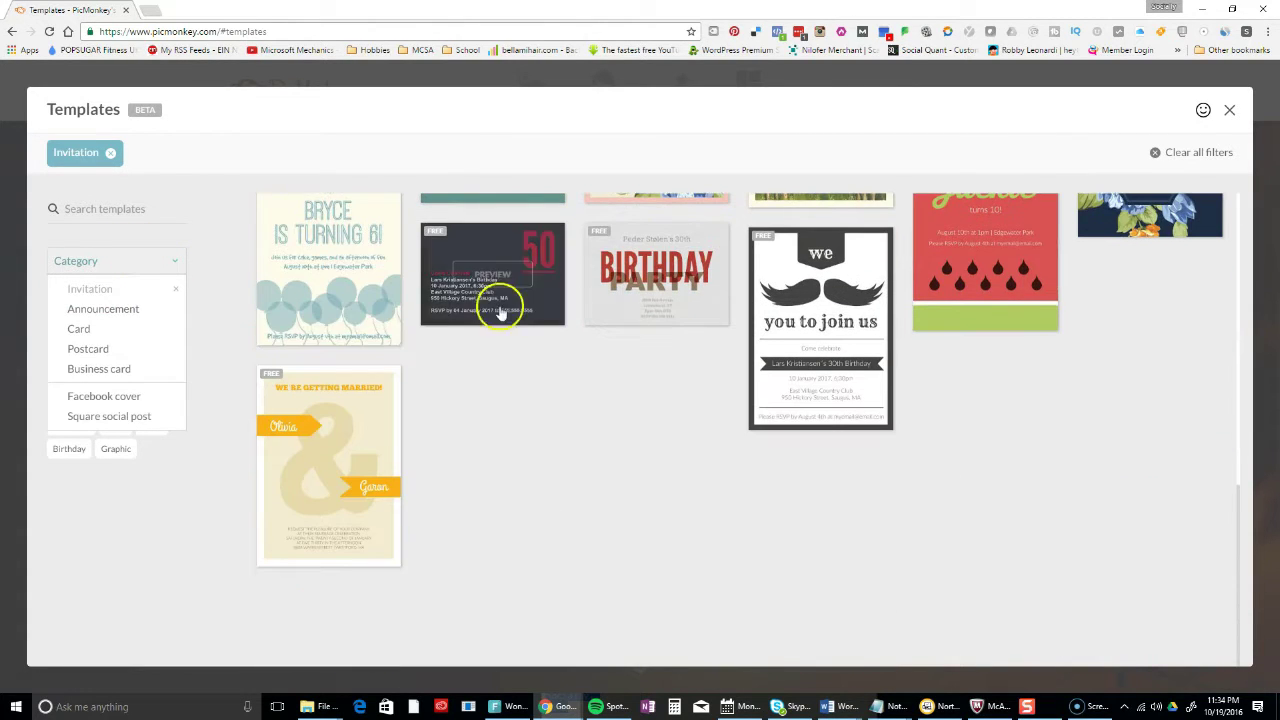
# Switch the category filter to Facebook cover, then clear it to show all templates
pyautogui.click(145, 396)
pyautogui.scroll(-1, 677, 332)
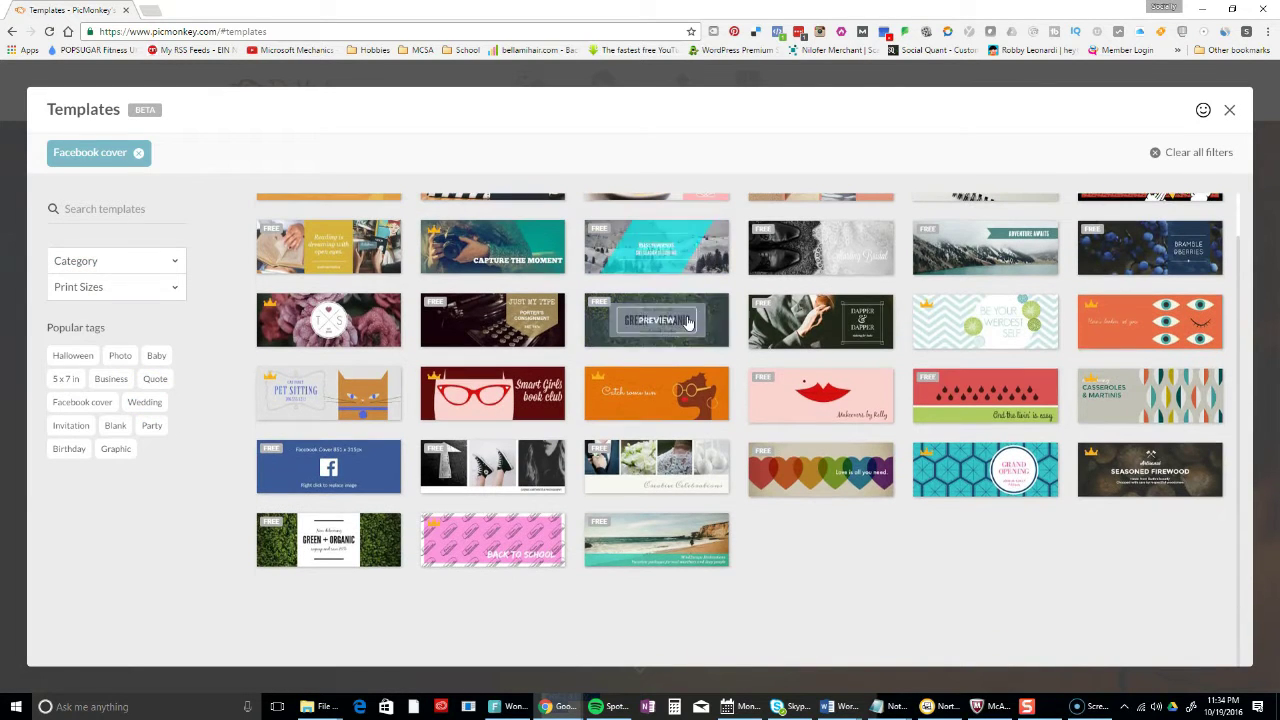
pyautogui.scroll(1, 684, 356)
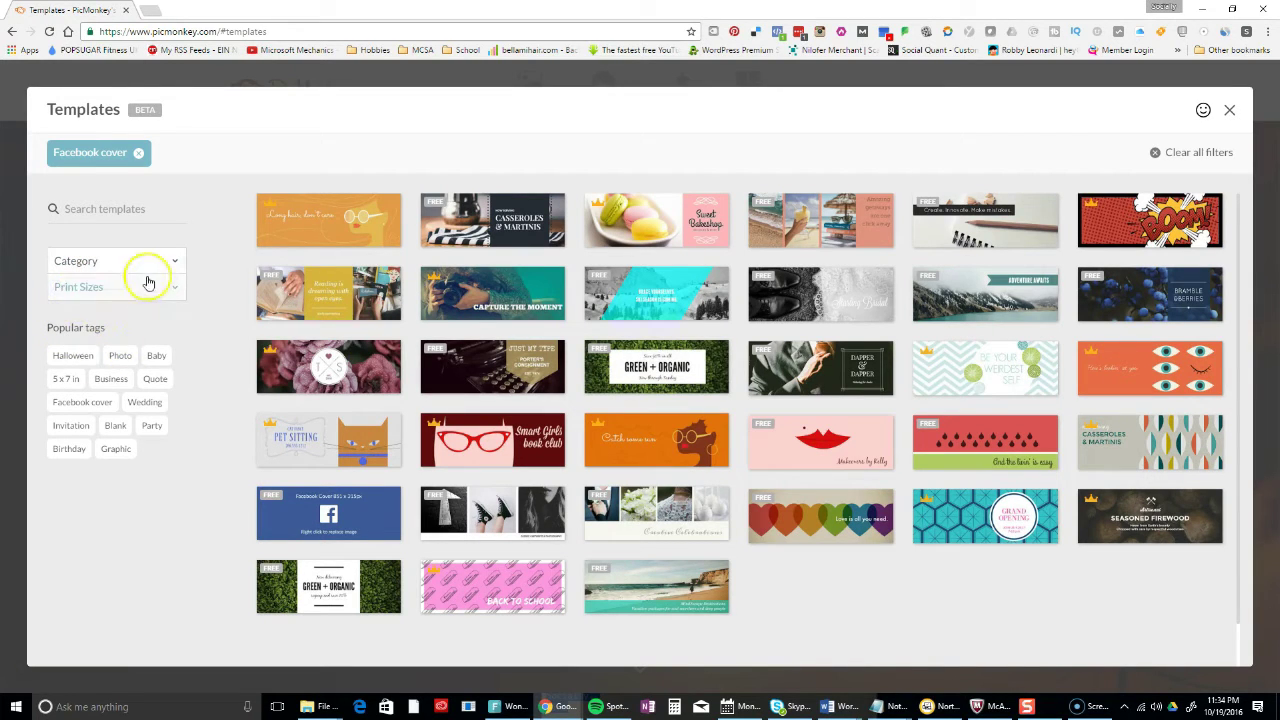
pyautogui.click(178, 264)
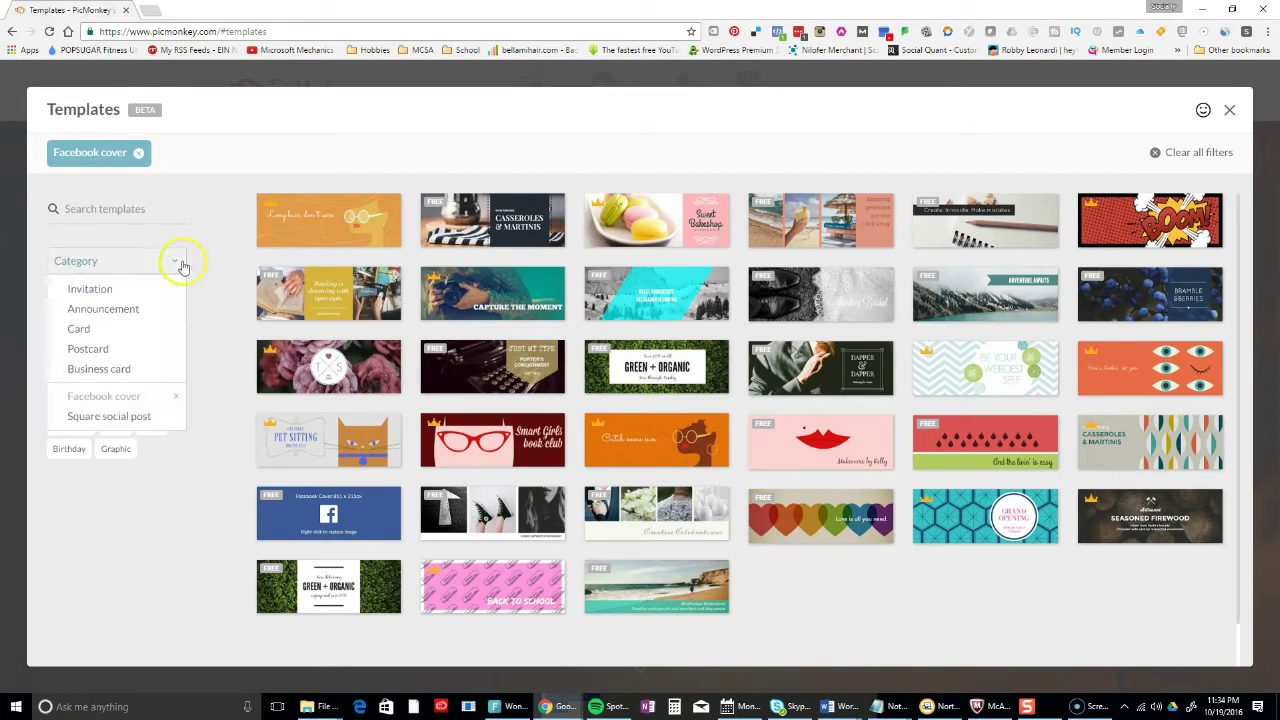
pyautogui.click(180, 402)
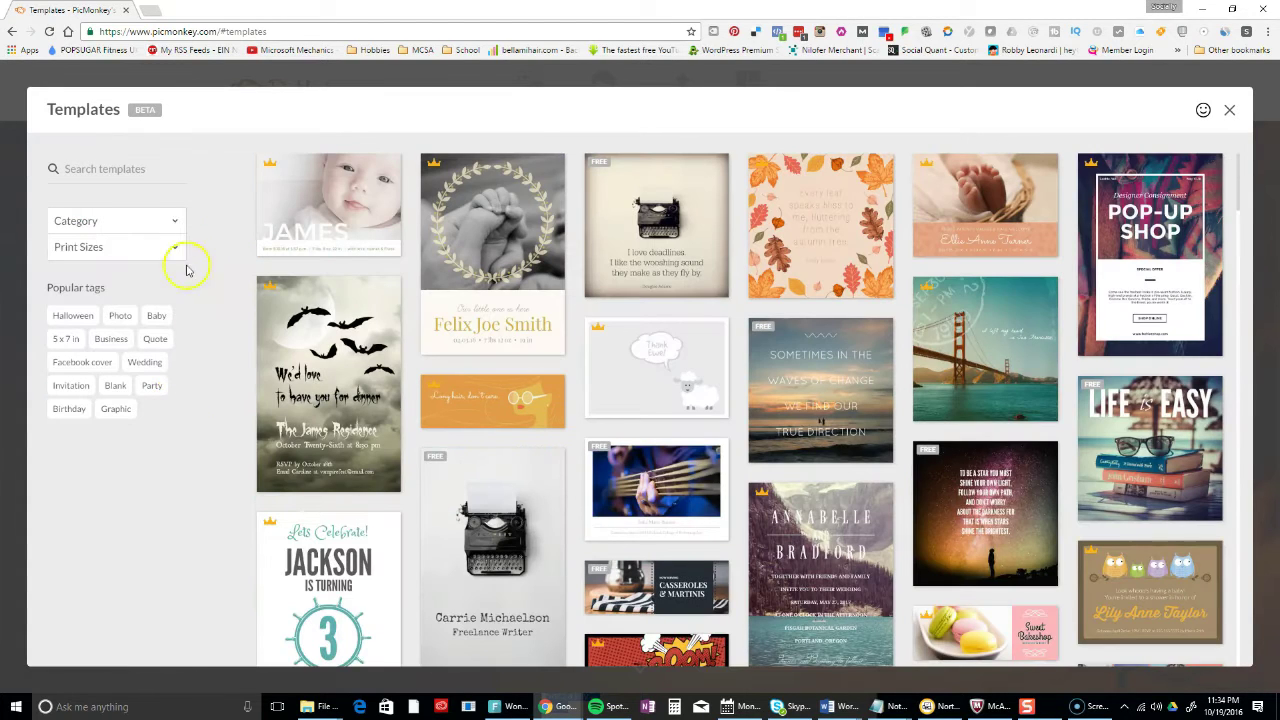
pyautogui.click(178, 226)
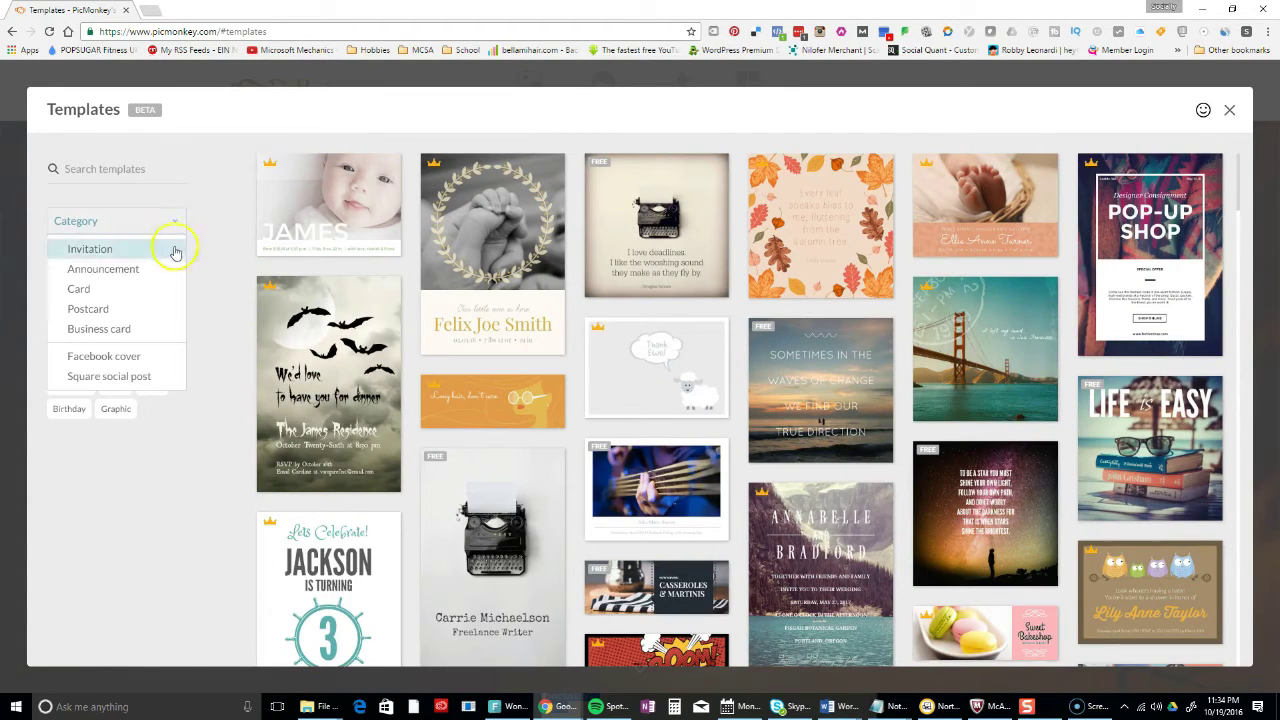
pyautogui.click(170, 358)
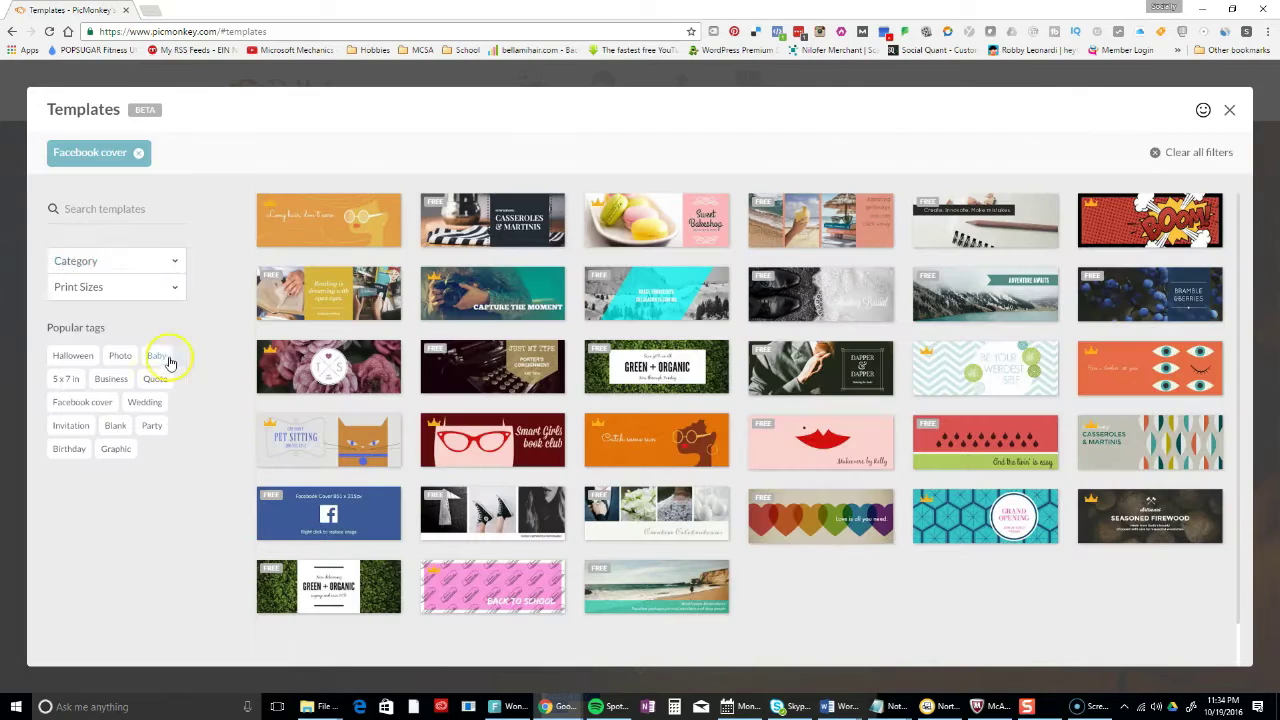
pyautogui.click(172, 268)
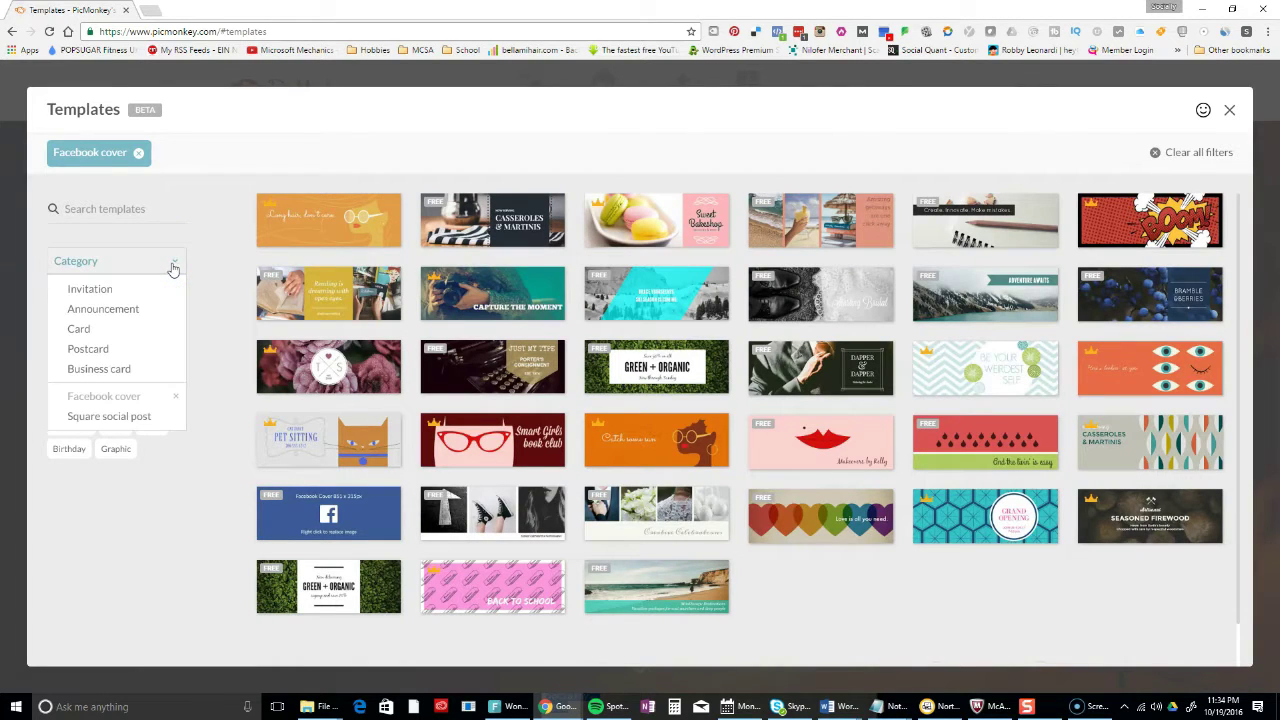
pyautogui.click(176, 397)
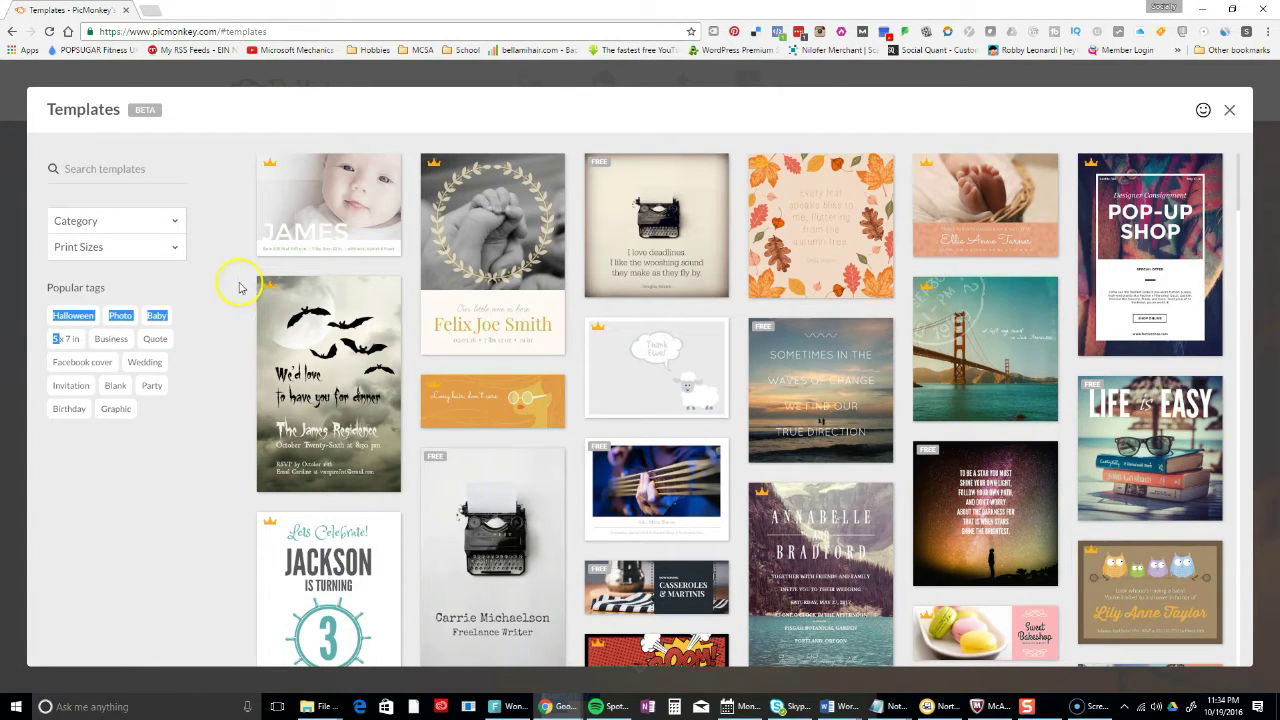
# Try the Facebook cover and Wedding tags, then filter templates to Graphic only
pyautogui.click(100, 365)
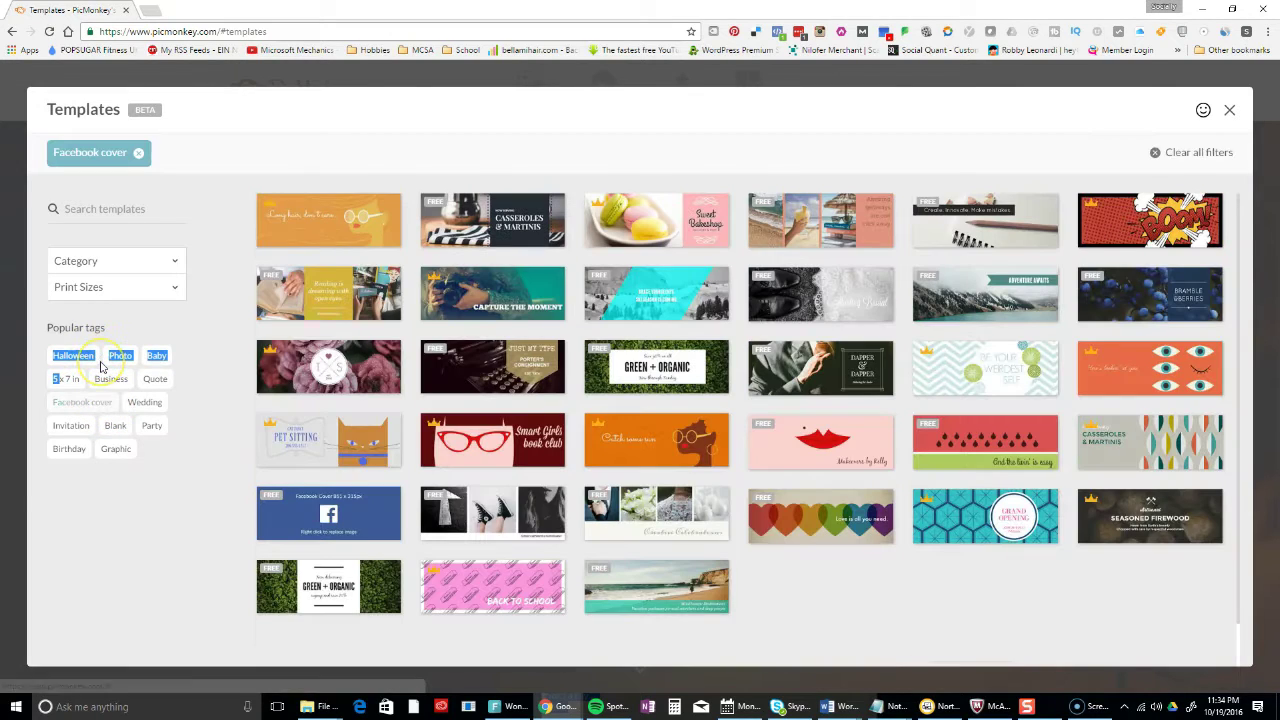
pyautogui.click(143, 403)
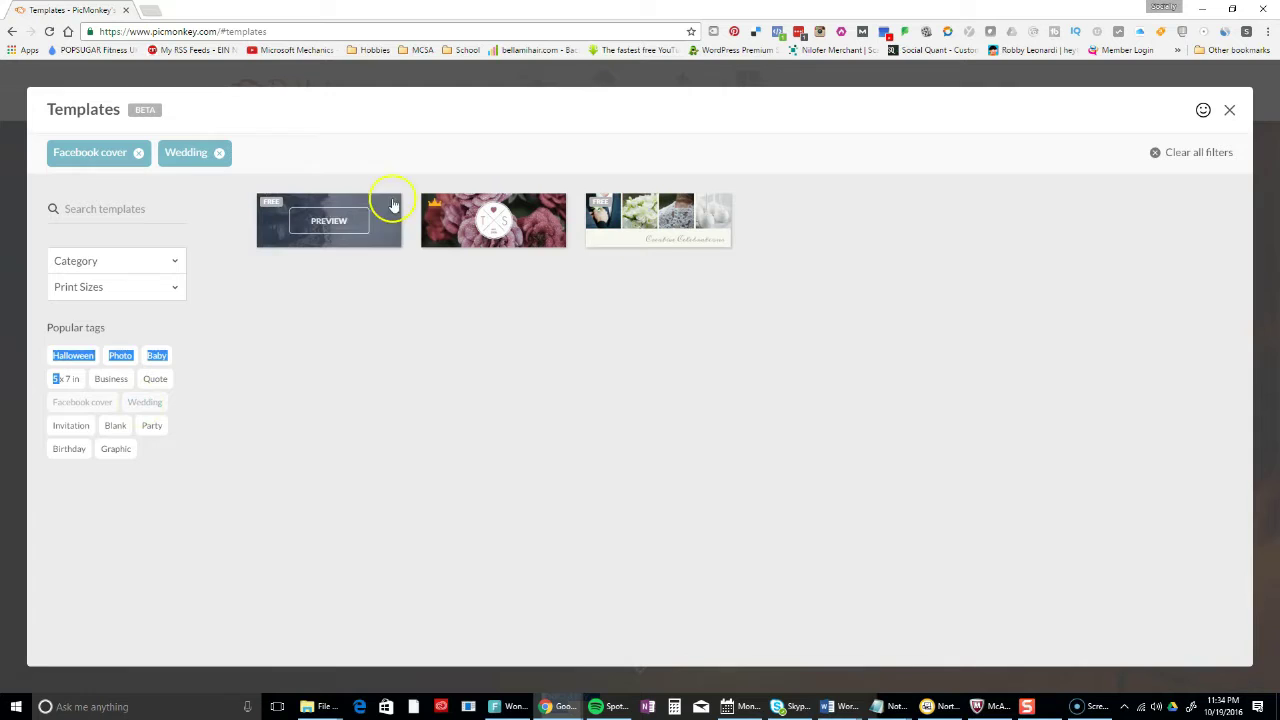
pyautogui.click(155, 403)
pyautogui.click(100, 401)
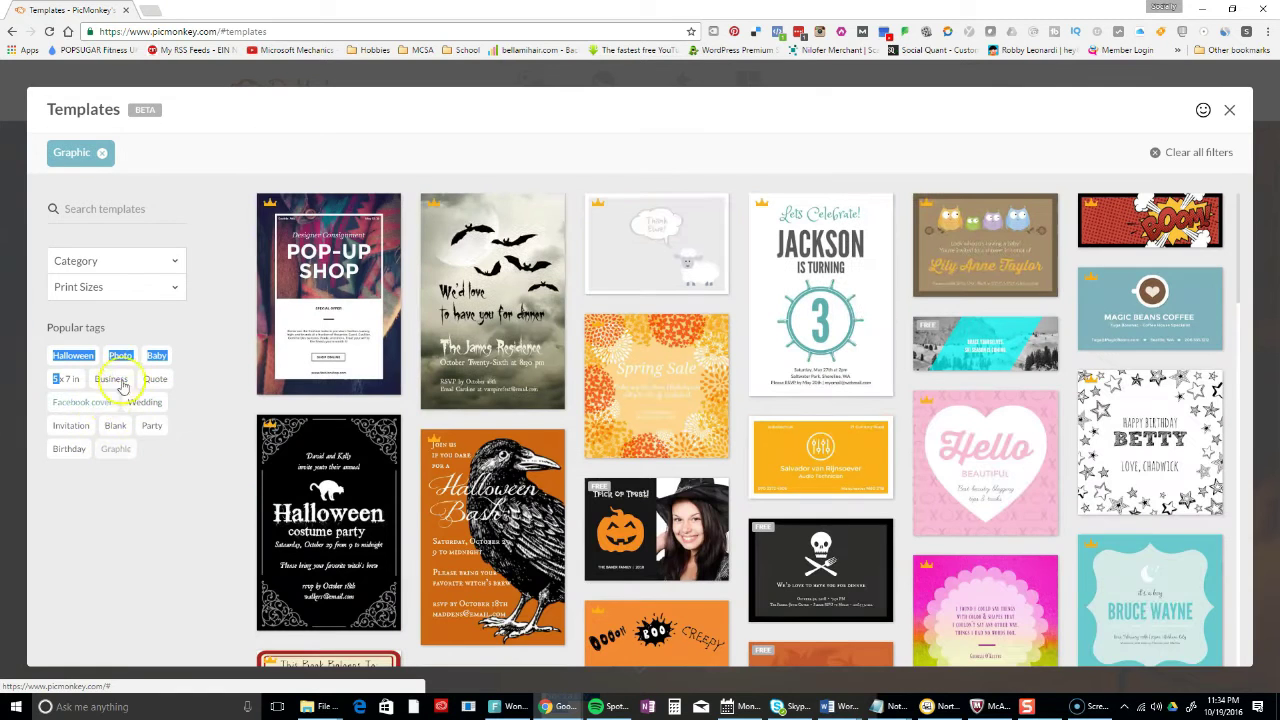
# Check the Category and Print Sizes lists, then scroll through the Graphic templates
pyautogui.click(131, 273)
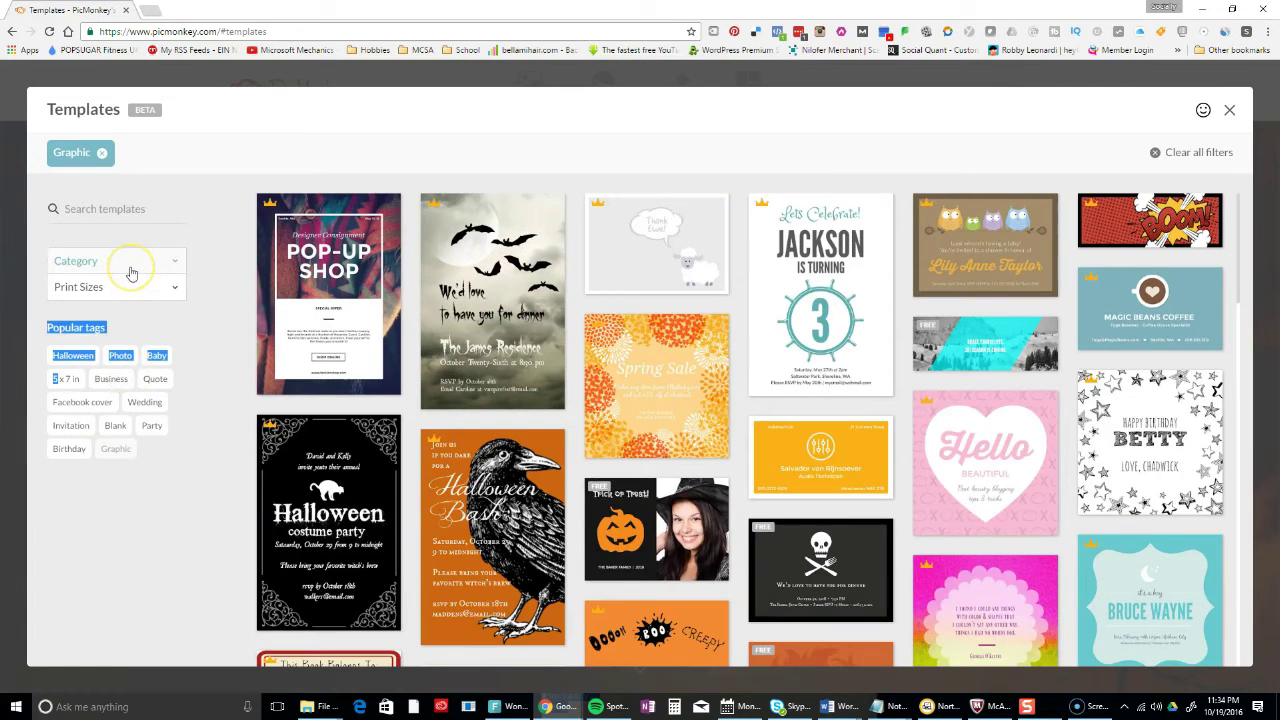
pyautogui.click(207, 240)
pyautogui.click(172, 296)
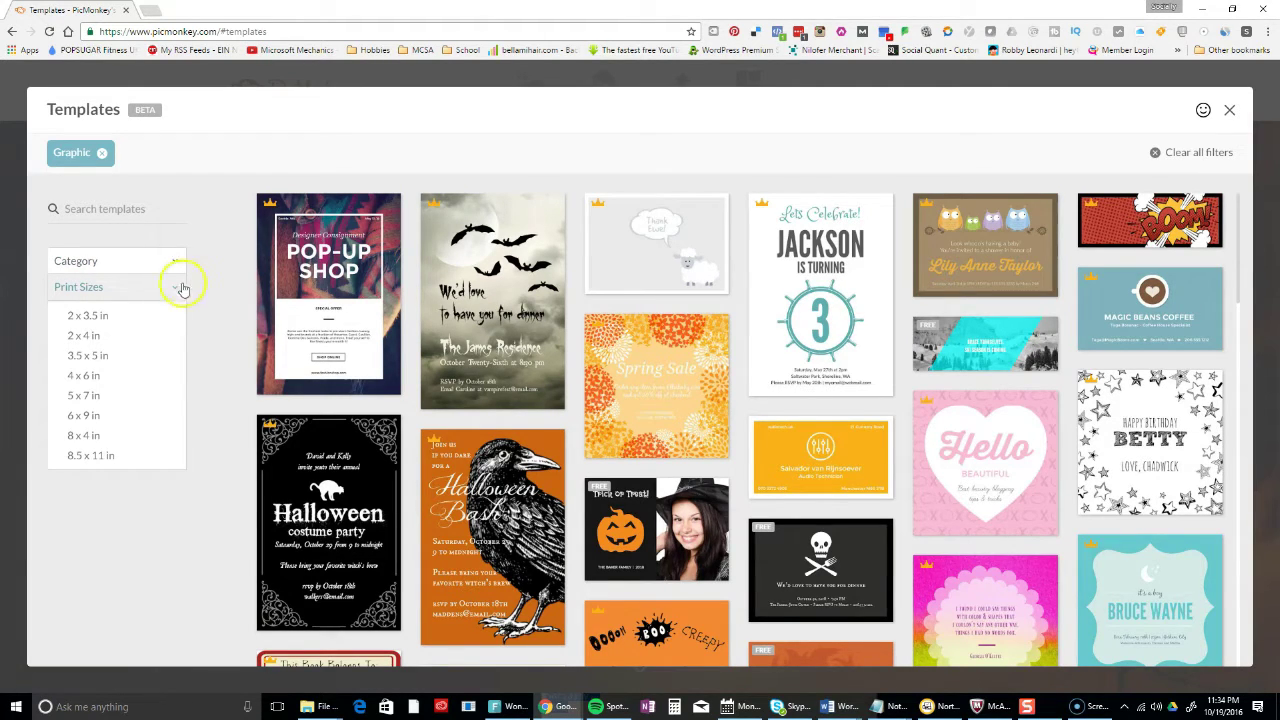
pyautogui.click(165, 265)
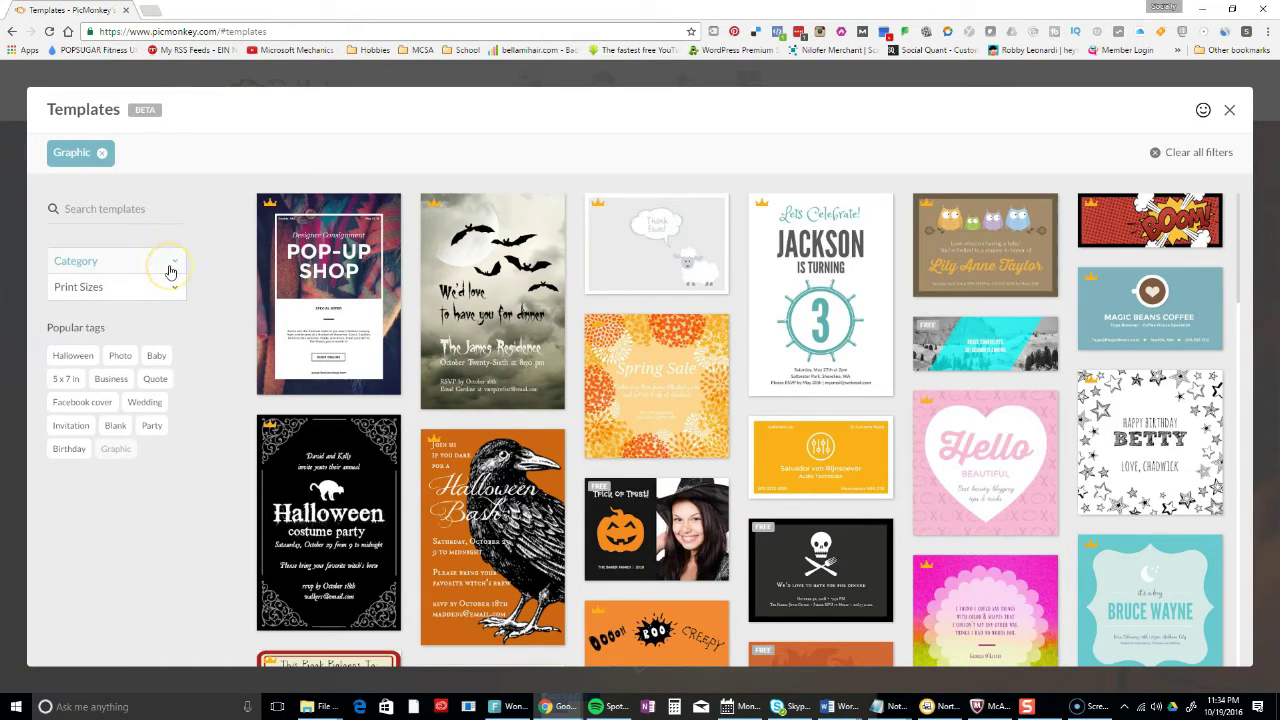
pyautogui.click(170, 268)
pyautogui.click(171, 261)
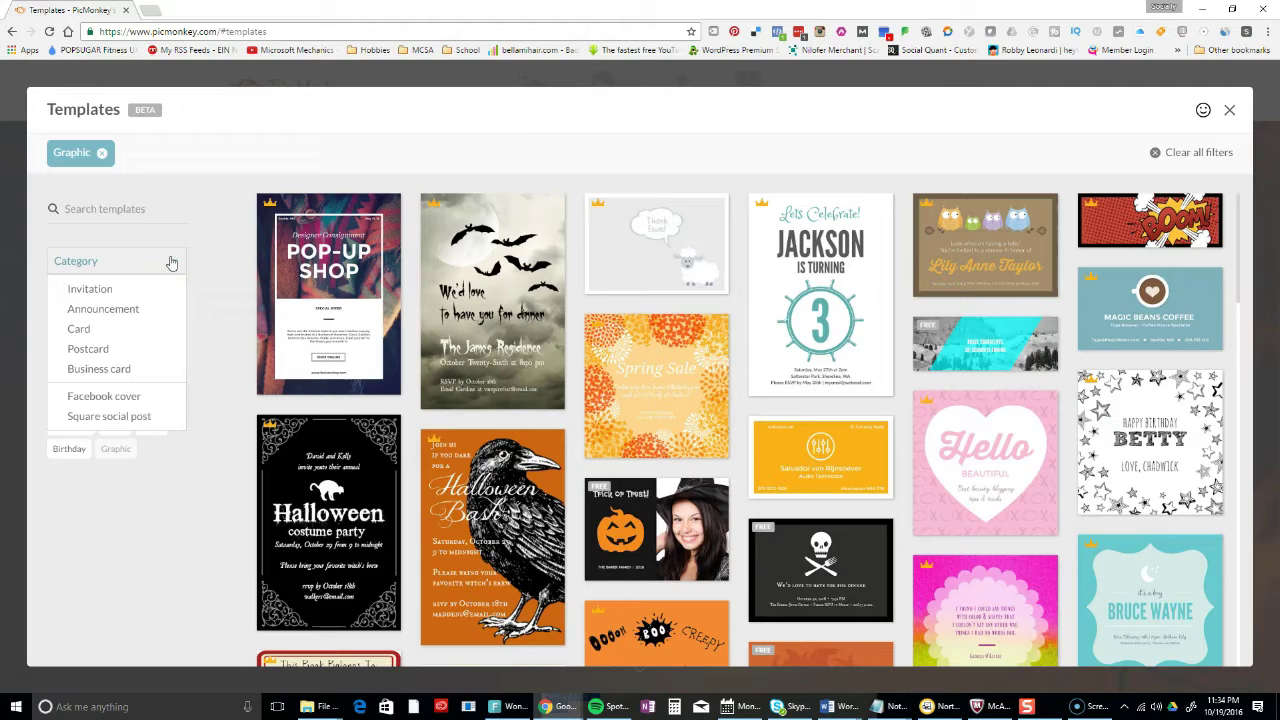
pyautogui.click(663, 134)
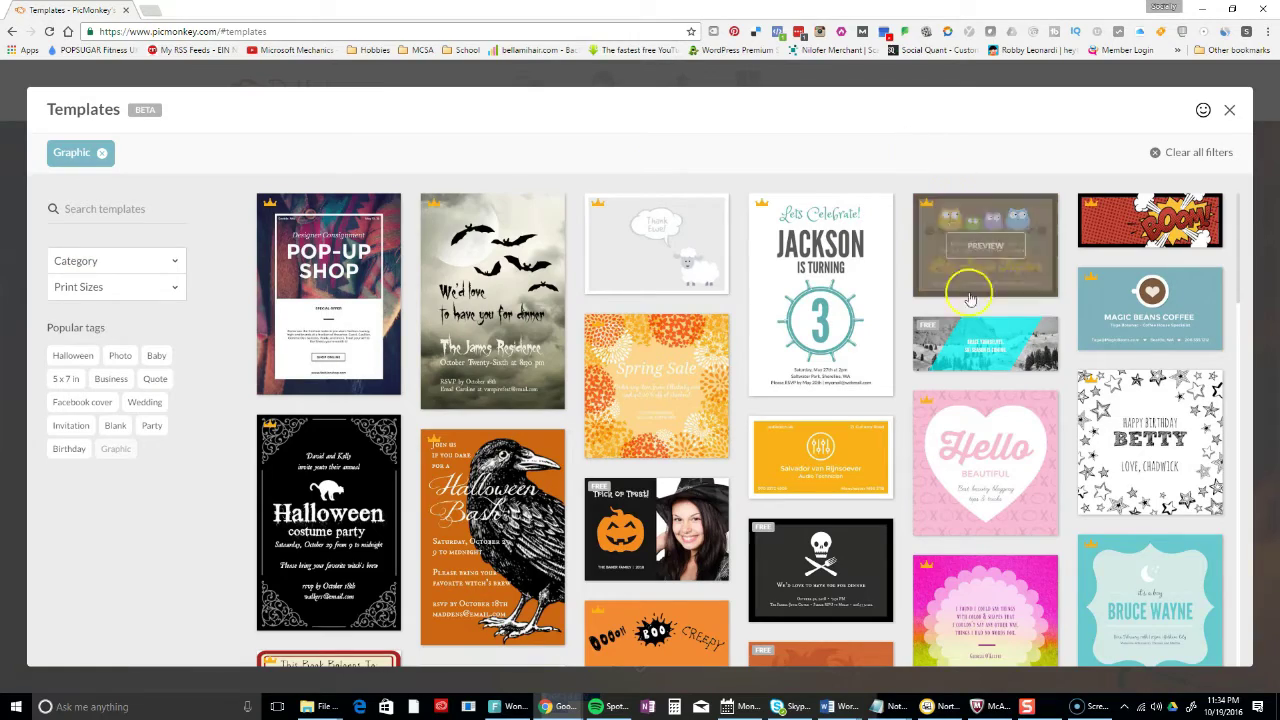
pyautogui.scroll(-3, 966, 290)
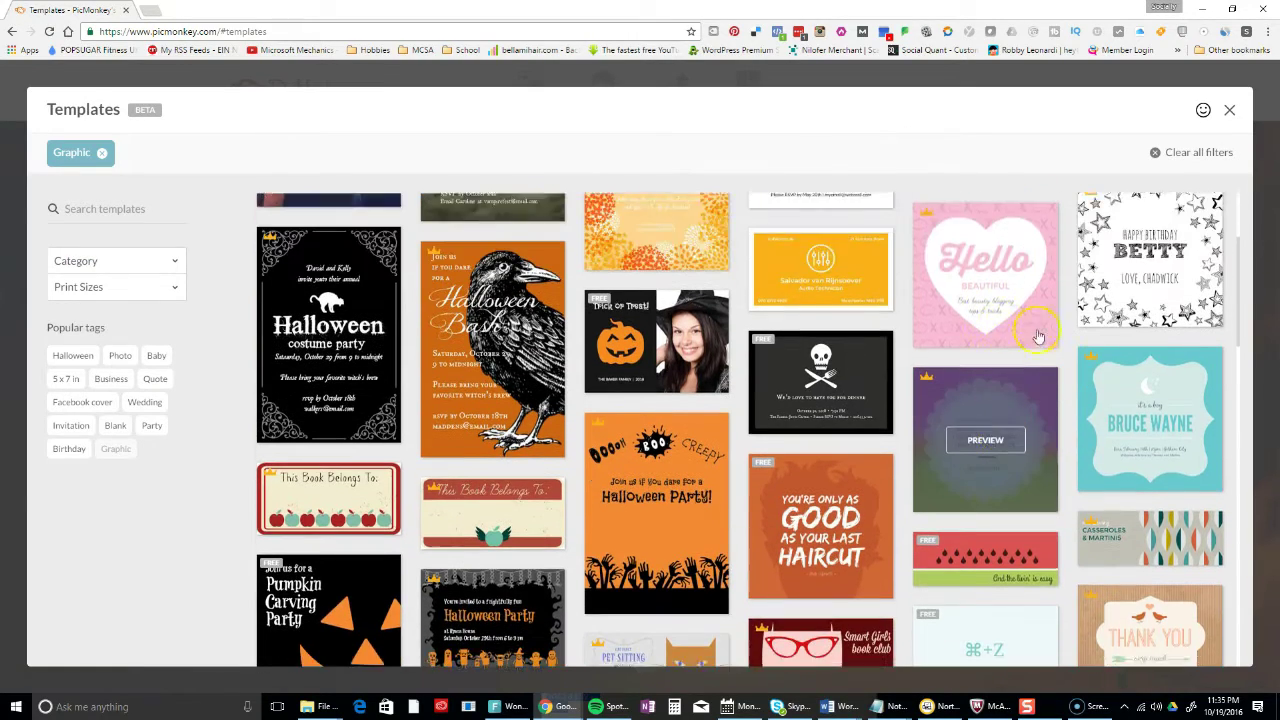
pyautogui.scroll(-4, 1180, 320)
pyautogui.scroll(-6, 1183, 324)
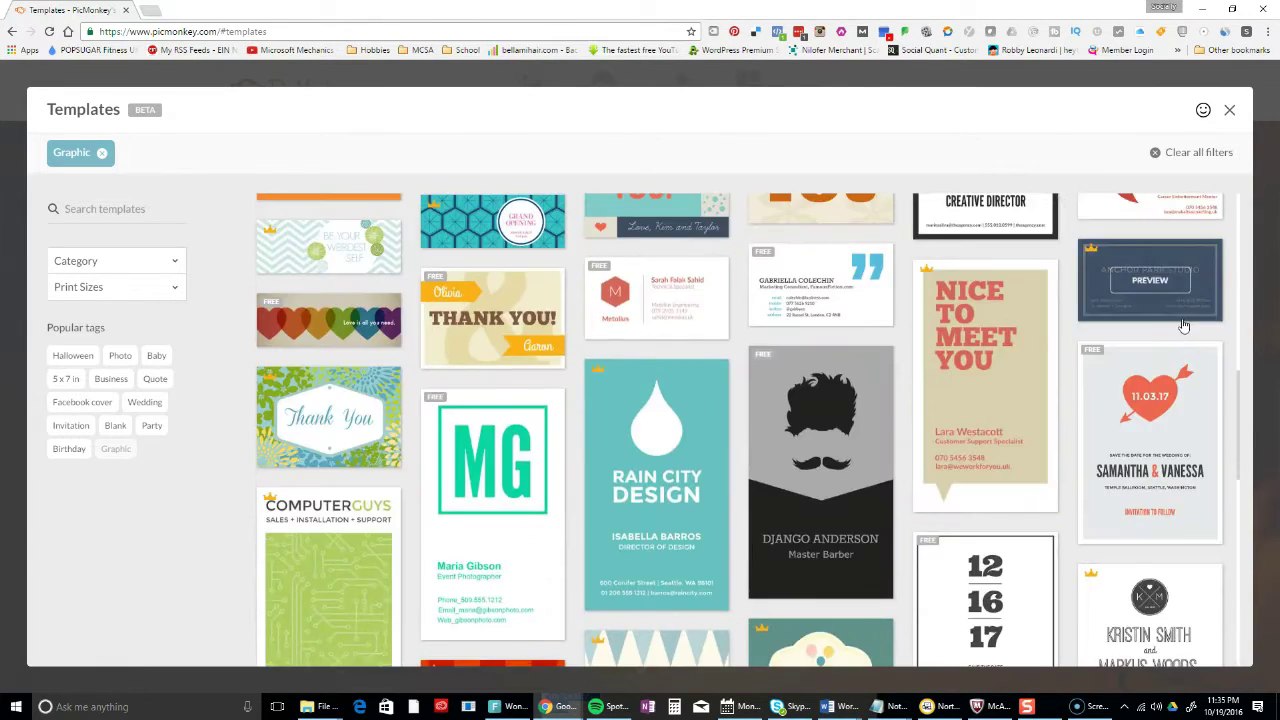
# Search templates for 'brea', clear the empty search, and open the purple quote template
pyautogui.click(293, 190)
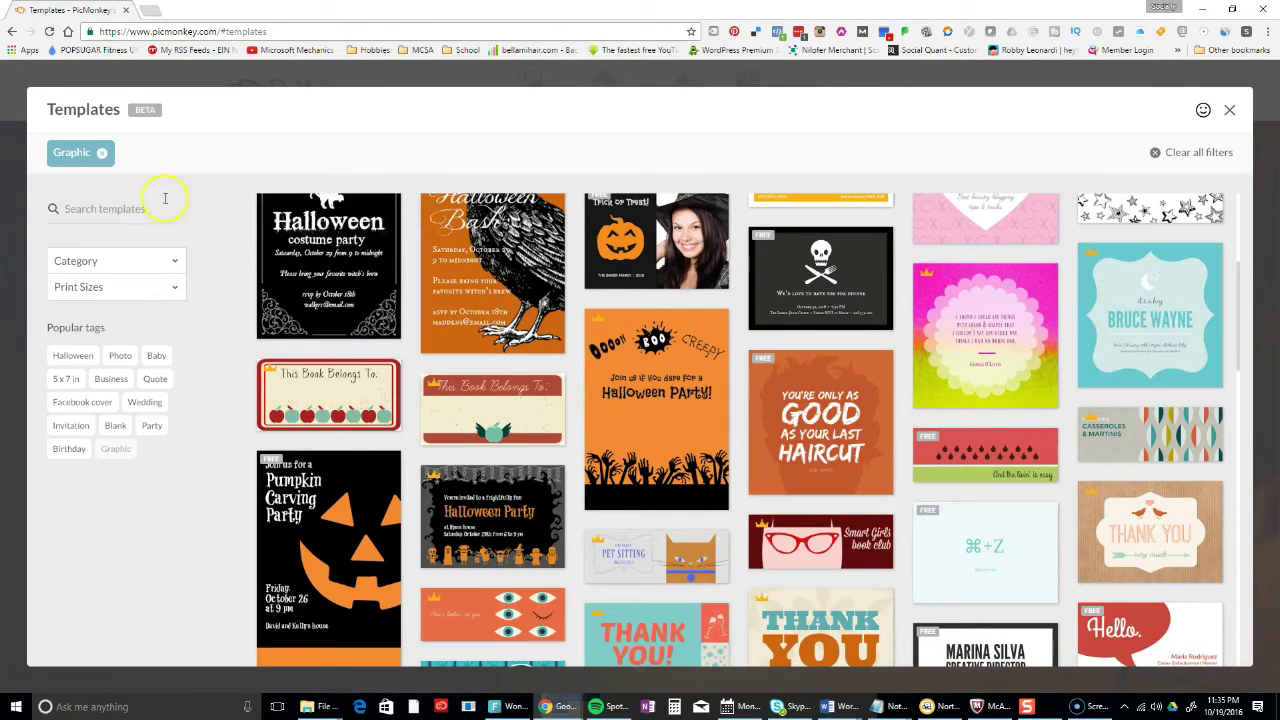
pyautogui.write('breast cancer')
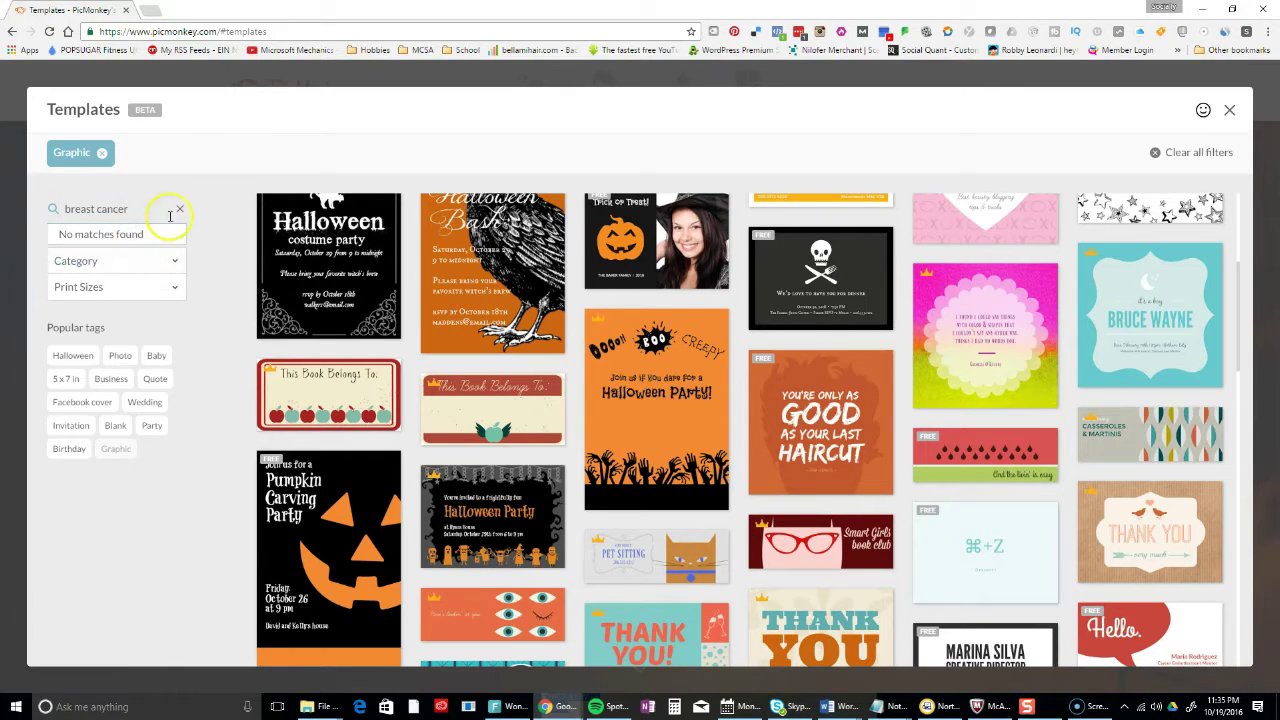
pyautogui.click(180, 209)
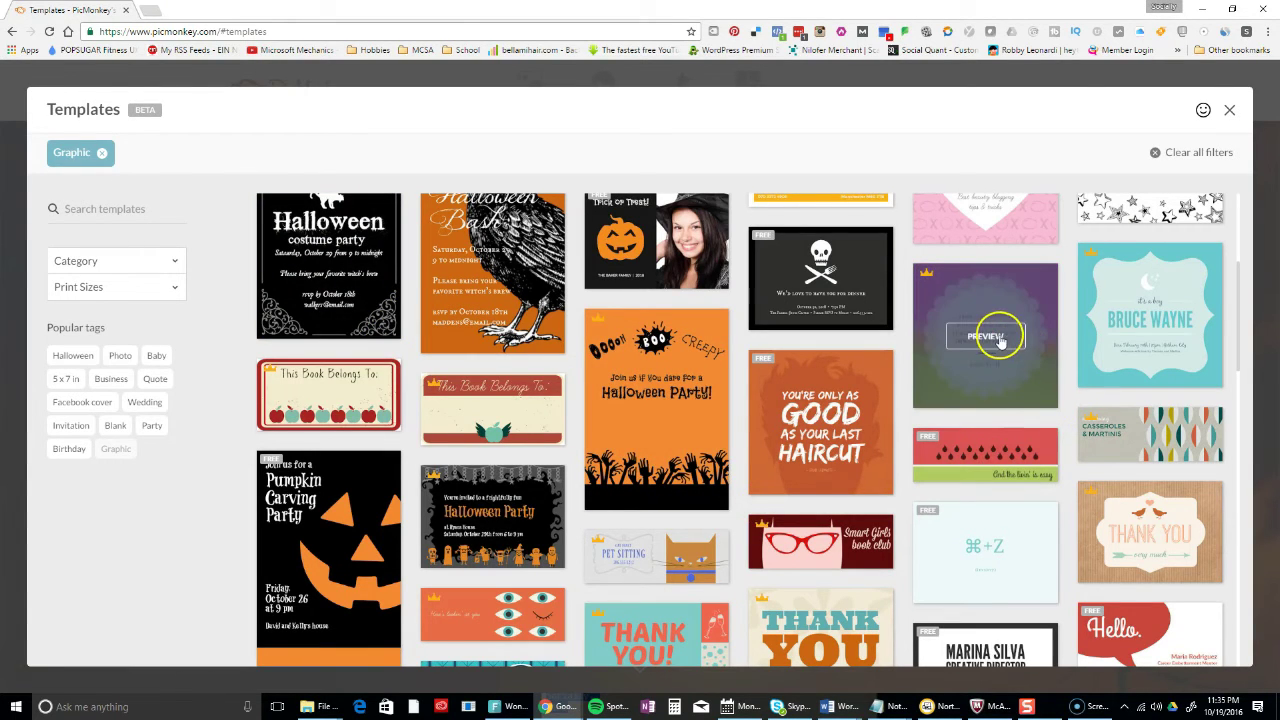
pyautogui.click(1008, 314)
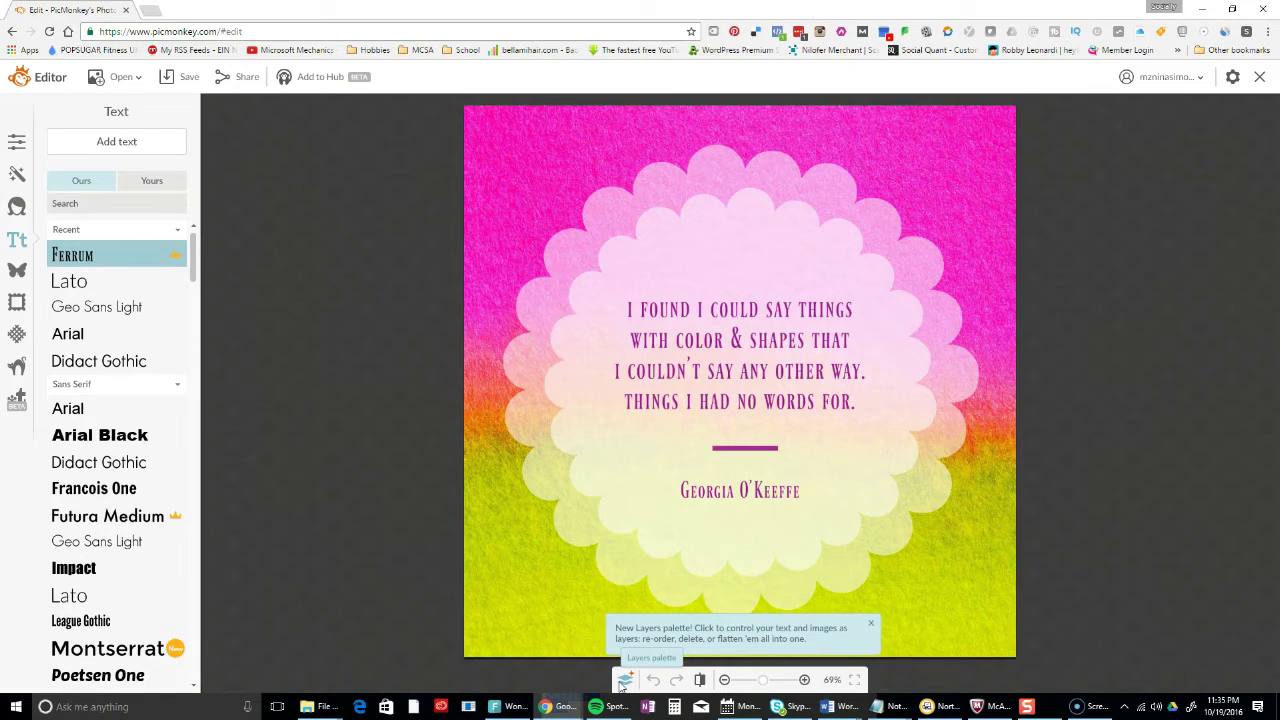
# Open the Layers palette and select the quote text, scalloped shapes and Image layers in turn
pyautogui.click(623, 682)
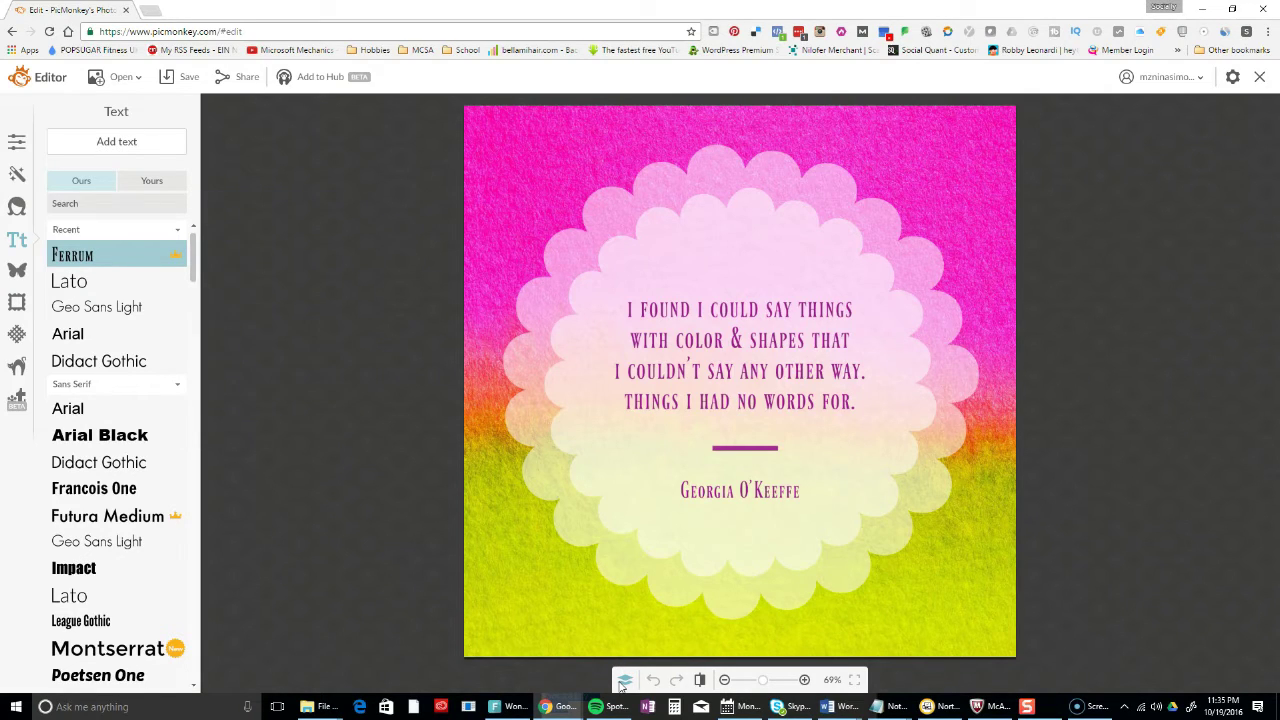
pyautogui.click(623, 684)
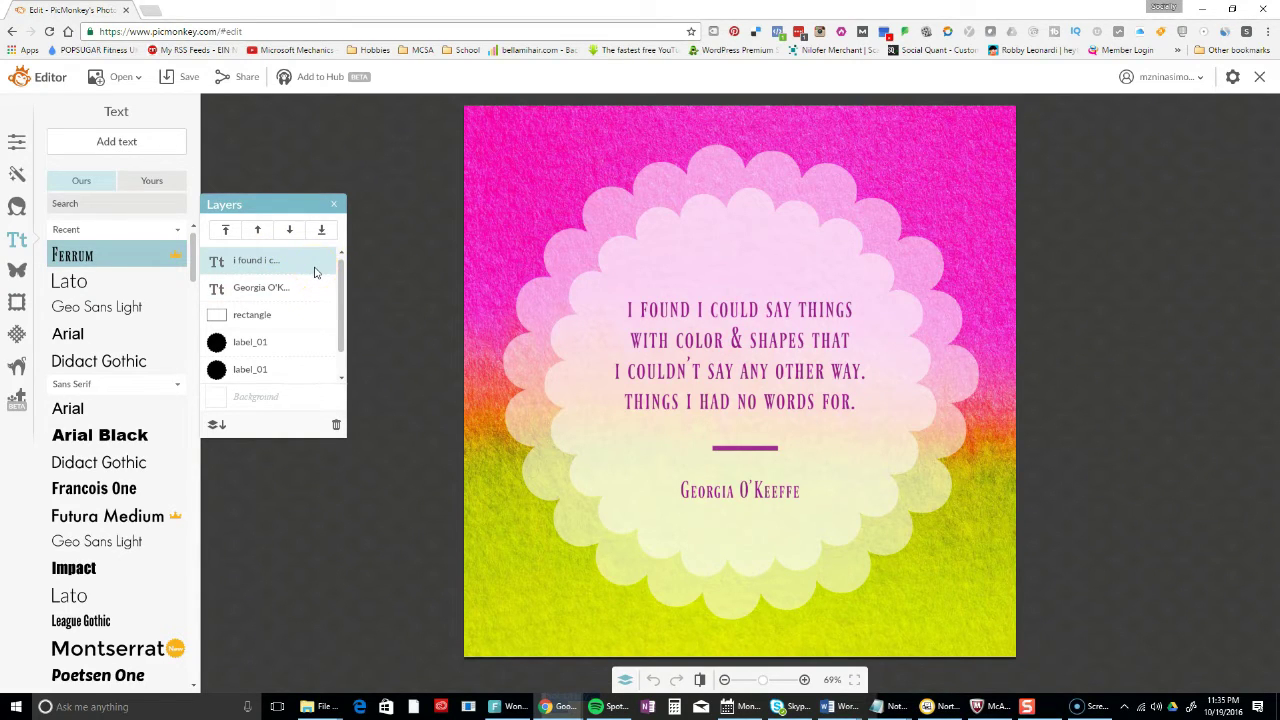
pyautogui.click(339, 261)
pyautogui.click(660, 304)
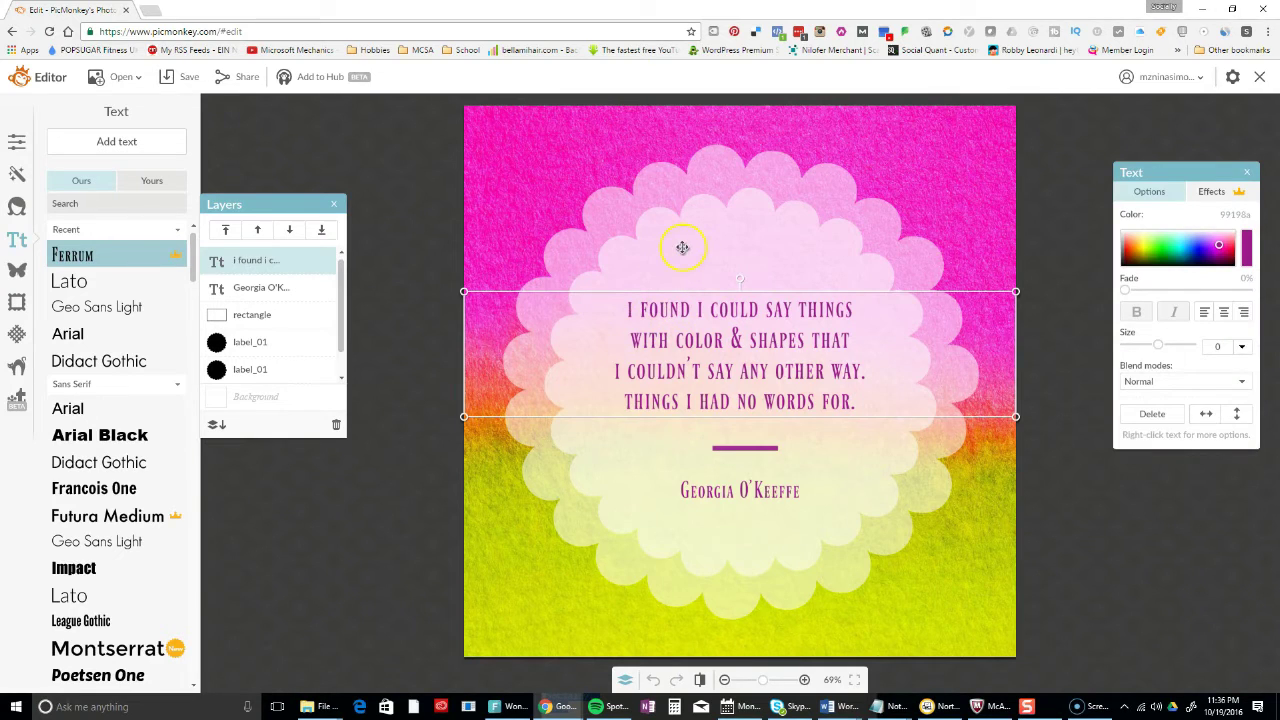
pyautogui.click(649, 220)
pyautogui.click(543, 242)
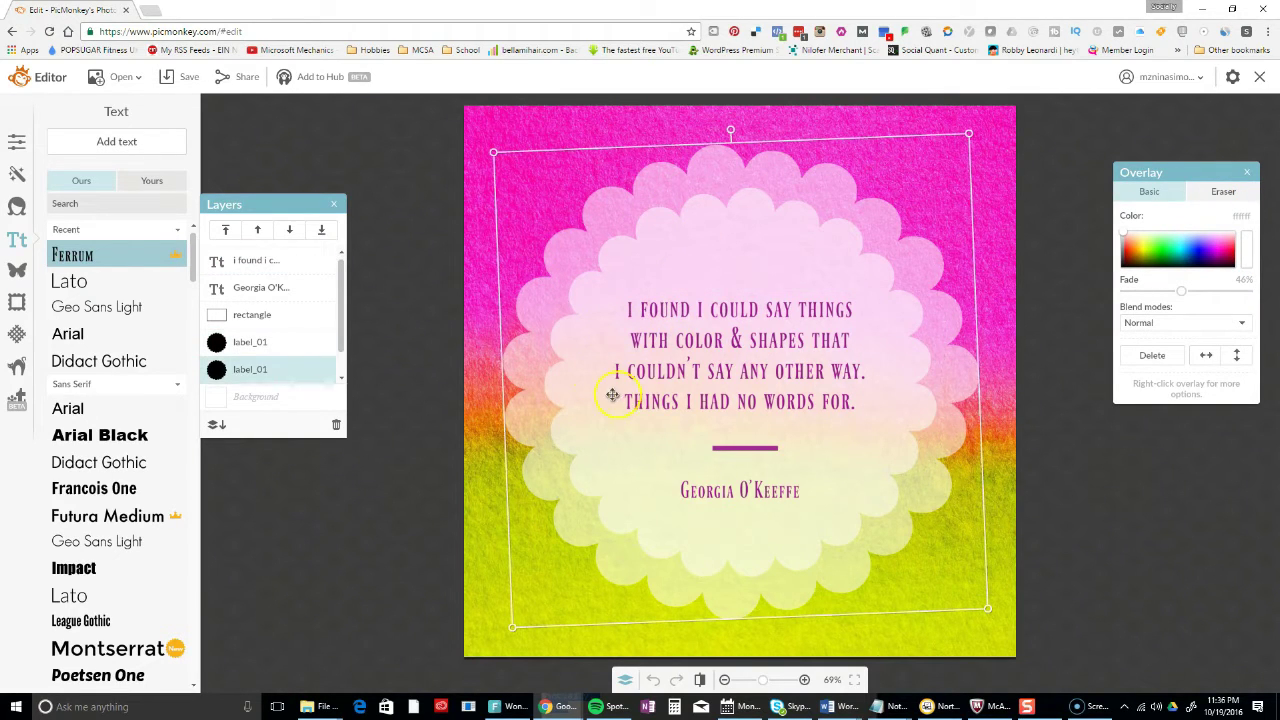
pyautogui.click(475, 360)
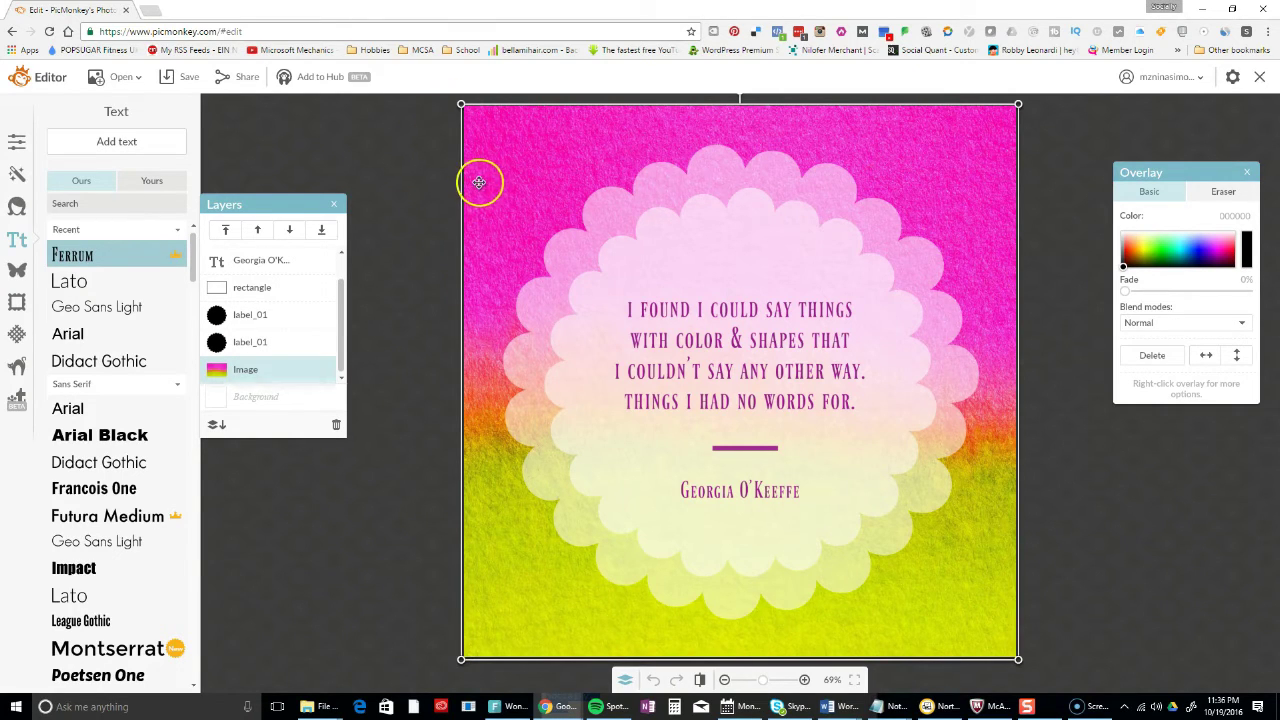
# Drag the tilted scalloped label down and to the left on the canvas
pyautogui.click(413, 187)
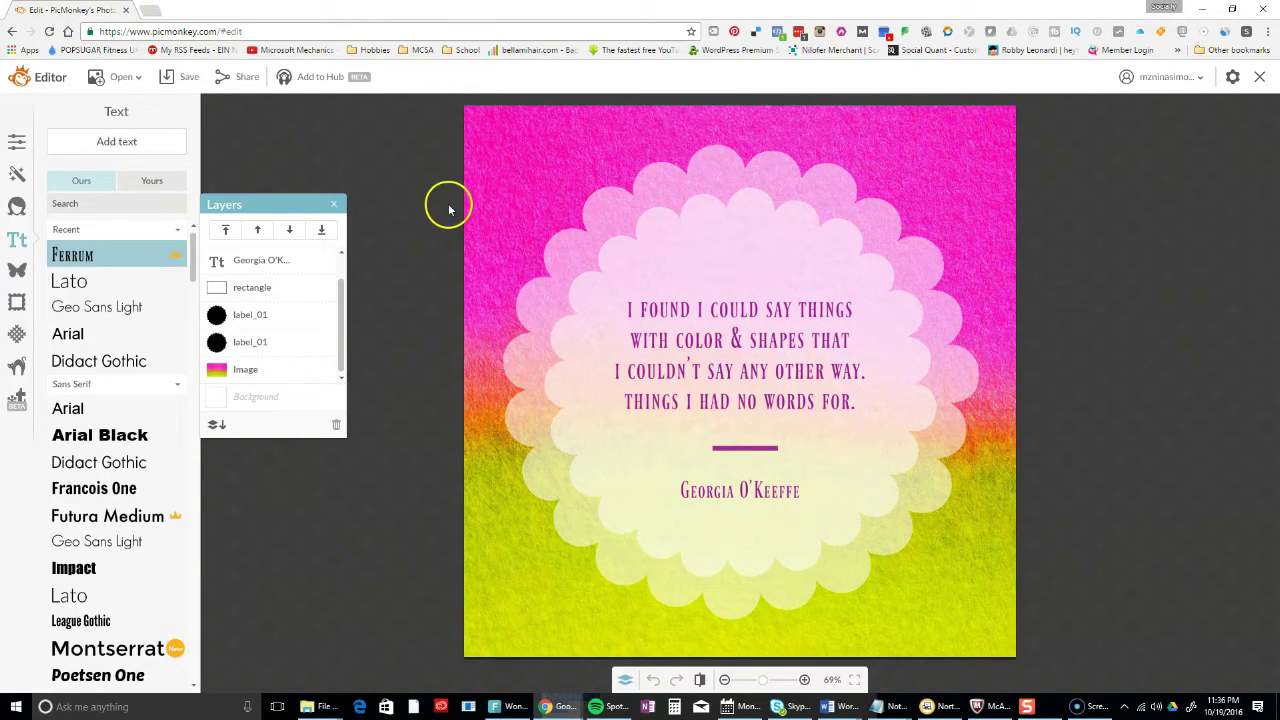
pyautogui.click(698, 259)
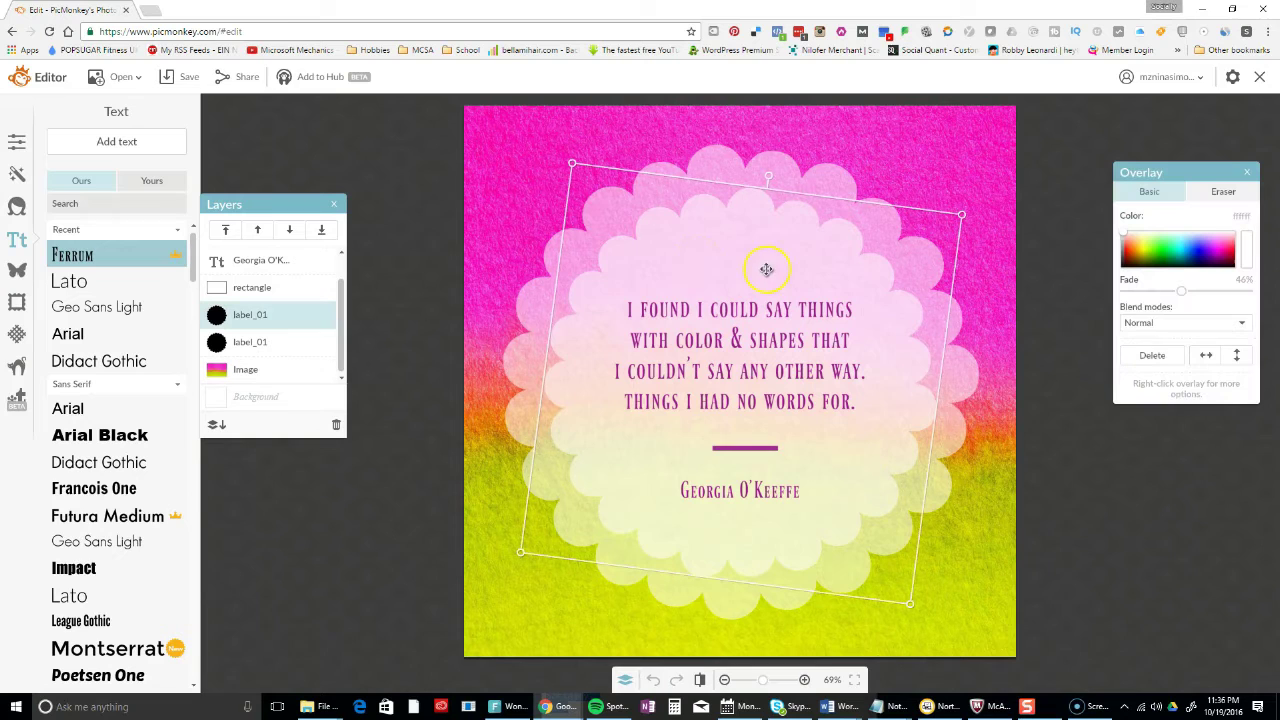
pyautogui.moveTo(694, 279); pyautogui.dragTo(560, 340)
pyautogui.click(552, 318)
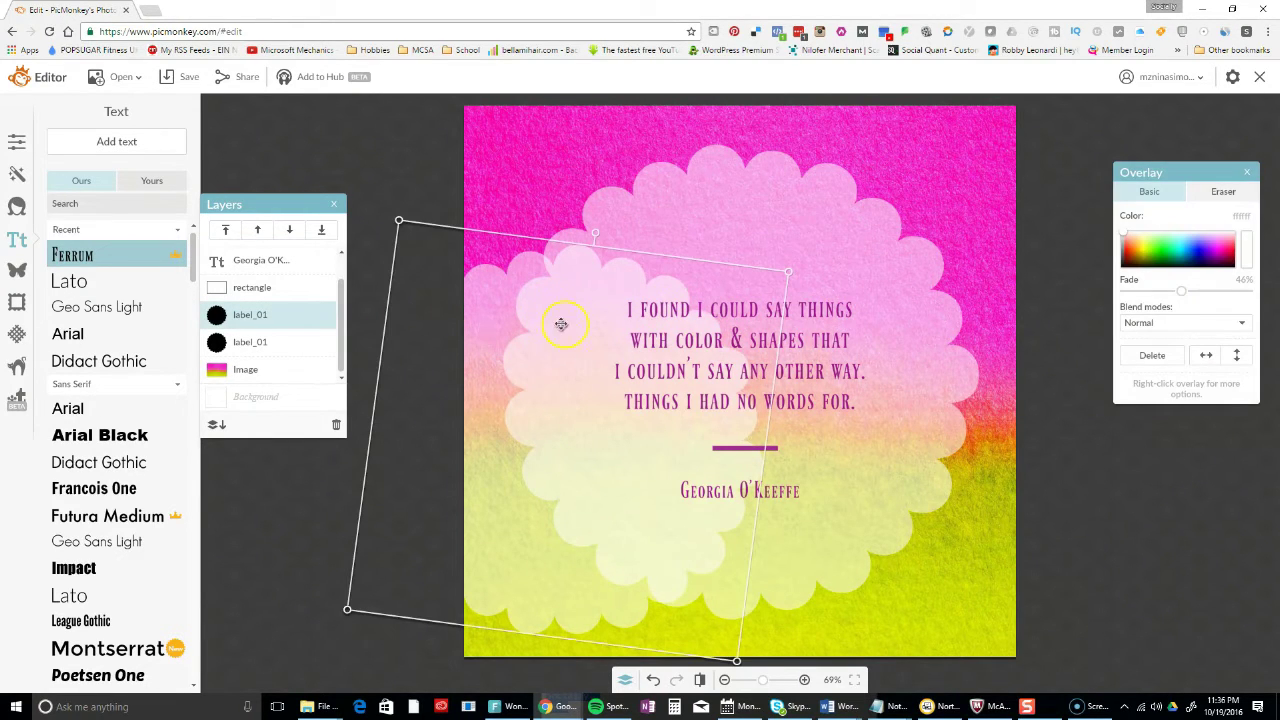
# Undo the label move, select the label, divider and text layers, merge them, then undo the merge
pyautogui.click(651, 680)
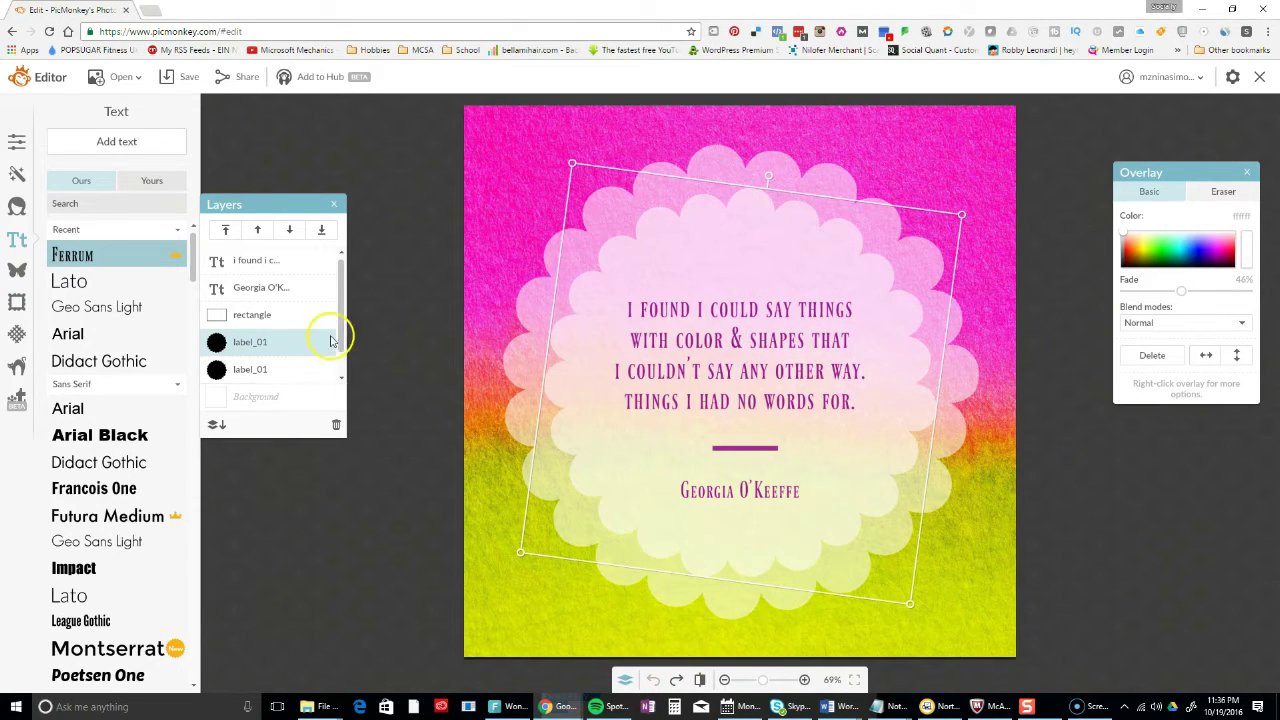
pyautogui.keyDown('shift'); pyautogui.click(275, 377); pyautogui.keyUp('shift')
pyautogui.click(280, 314)
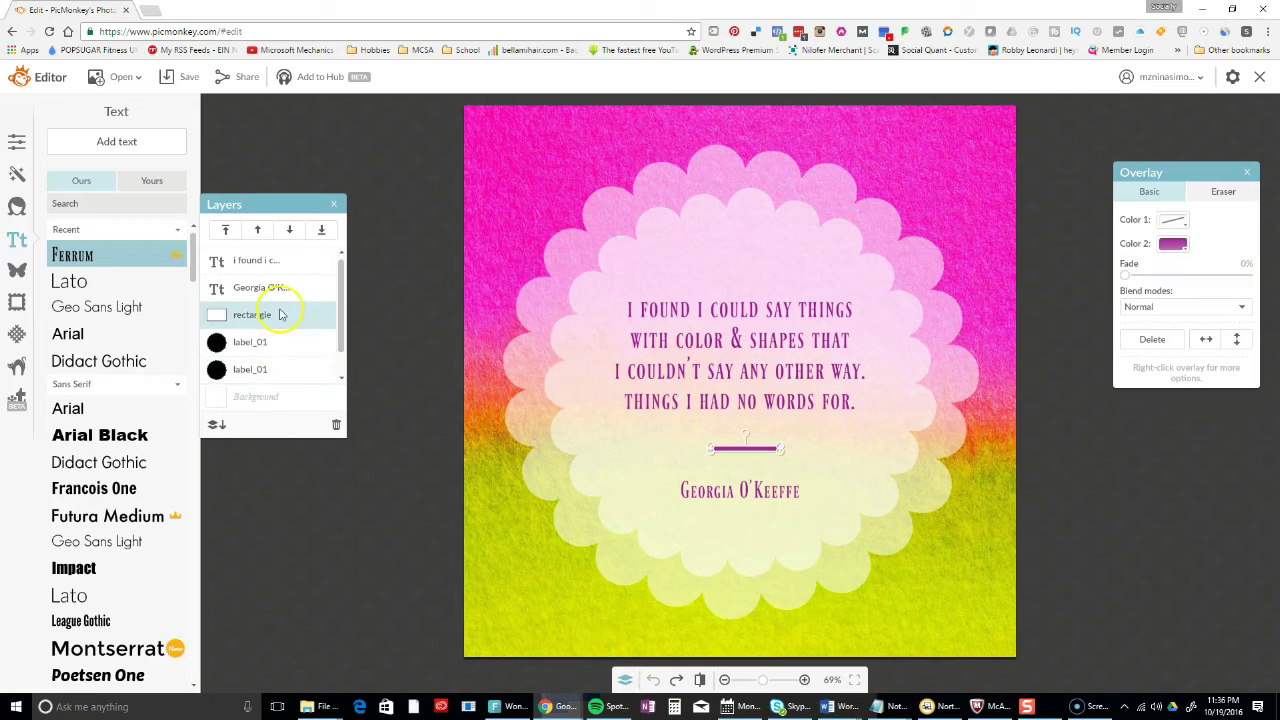
pyautogui.click(285, 288)
pyautogui.click(292, 262)
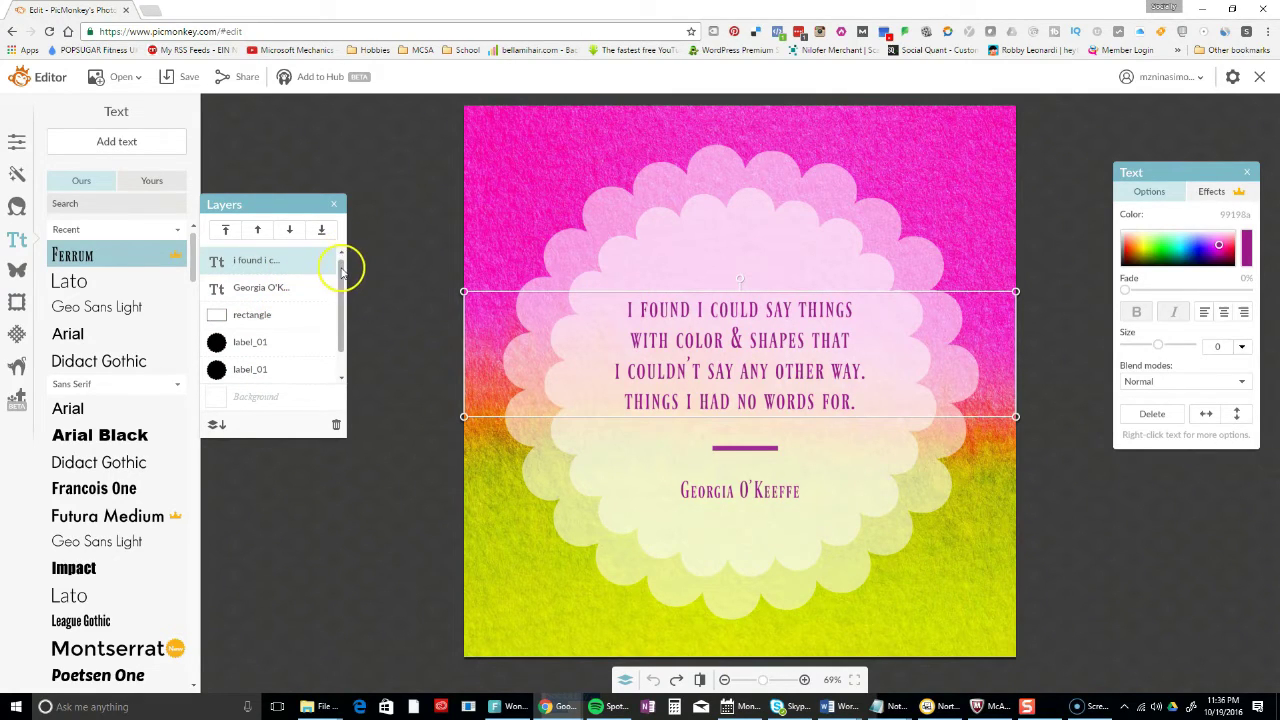
pyautogui.click(320, 378)
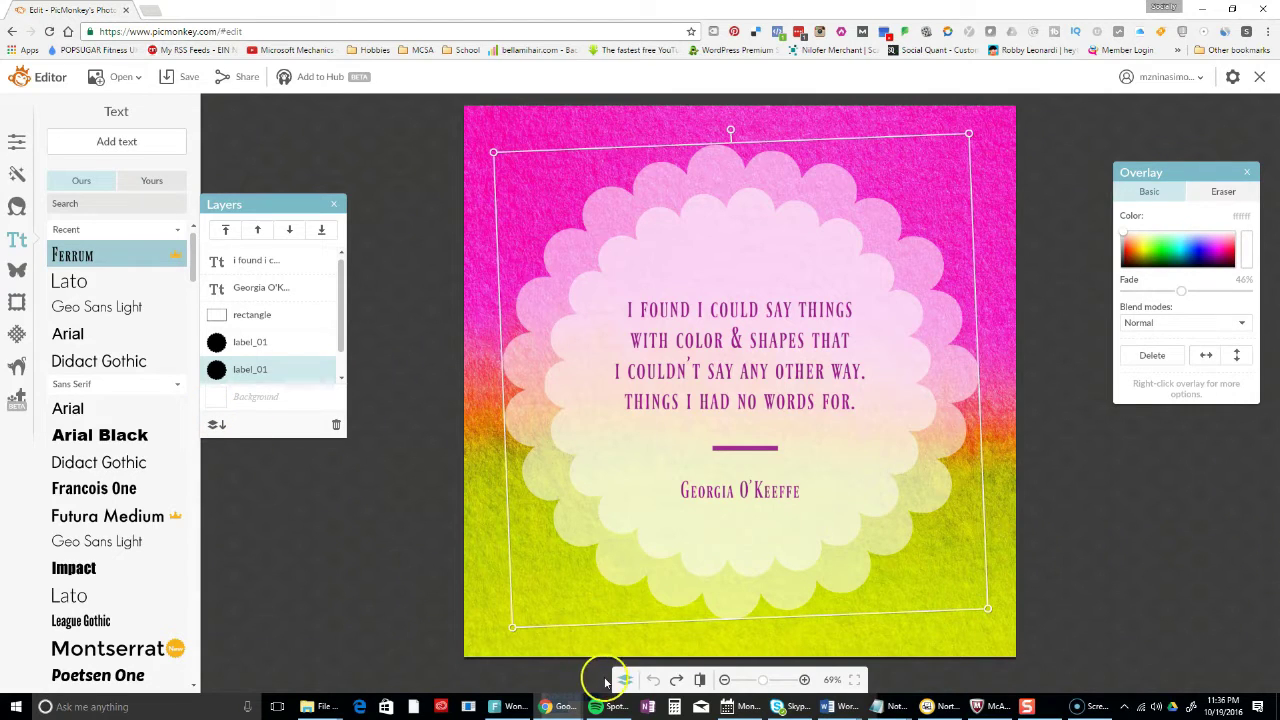
pyautogui.click(215, 428)
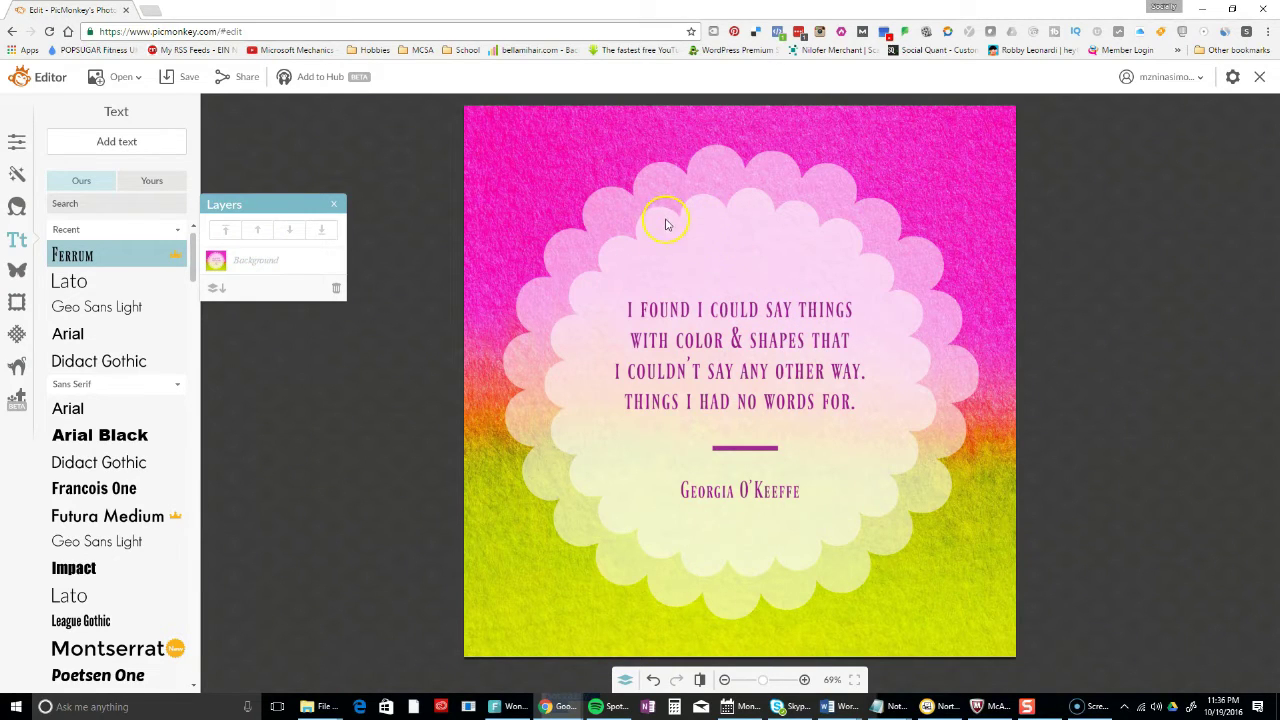
pyautogui.click(652, 679)
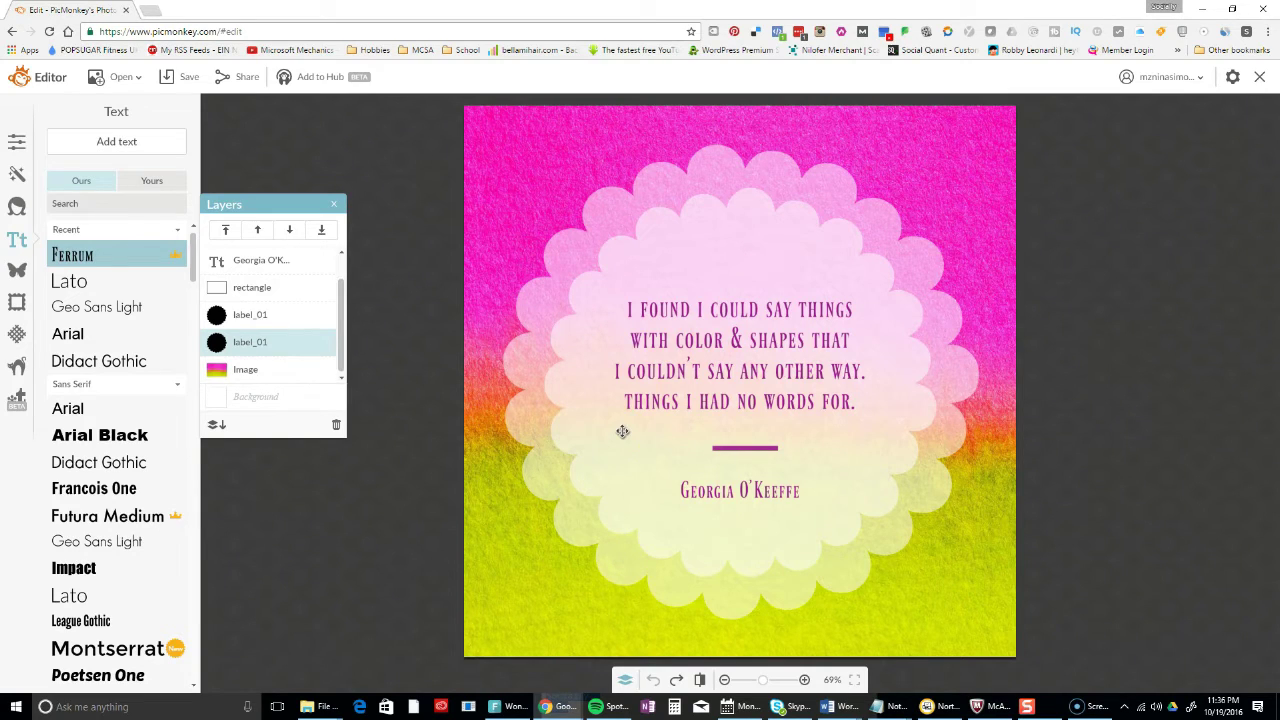
# Move the Georgia O'Keeffe text layer down the stack, then bring it to the top
pyautogui.keyDown('shift'); pyautogui.click(255, 372); pyautogui.keyUp('shift')
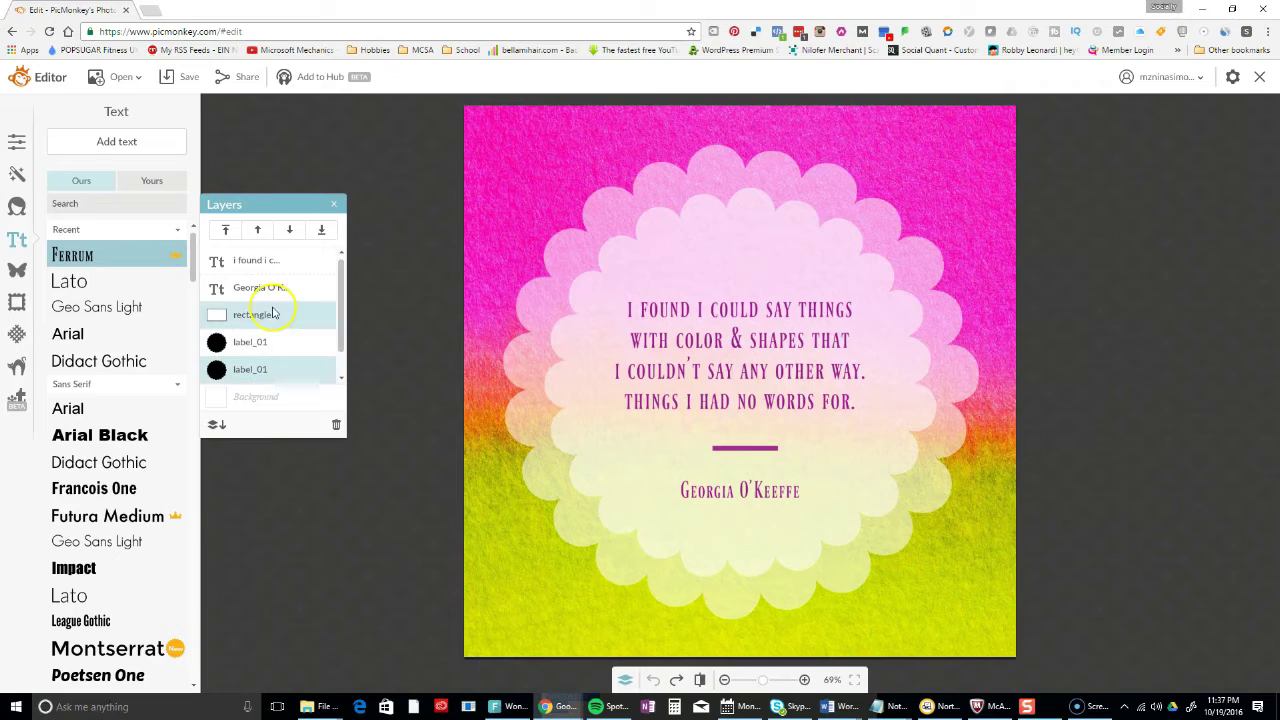
pyautogui.click(266, 288)
pyautogui.click(289, 231)
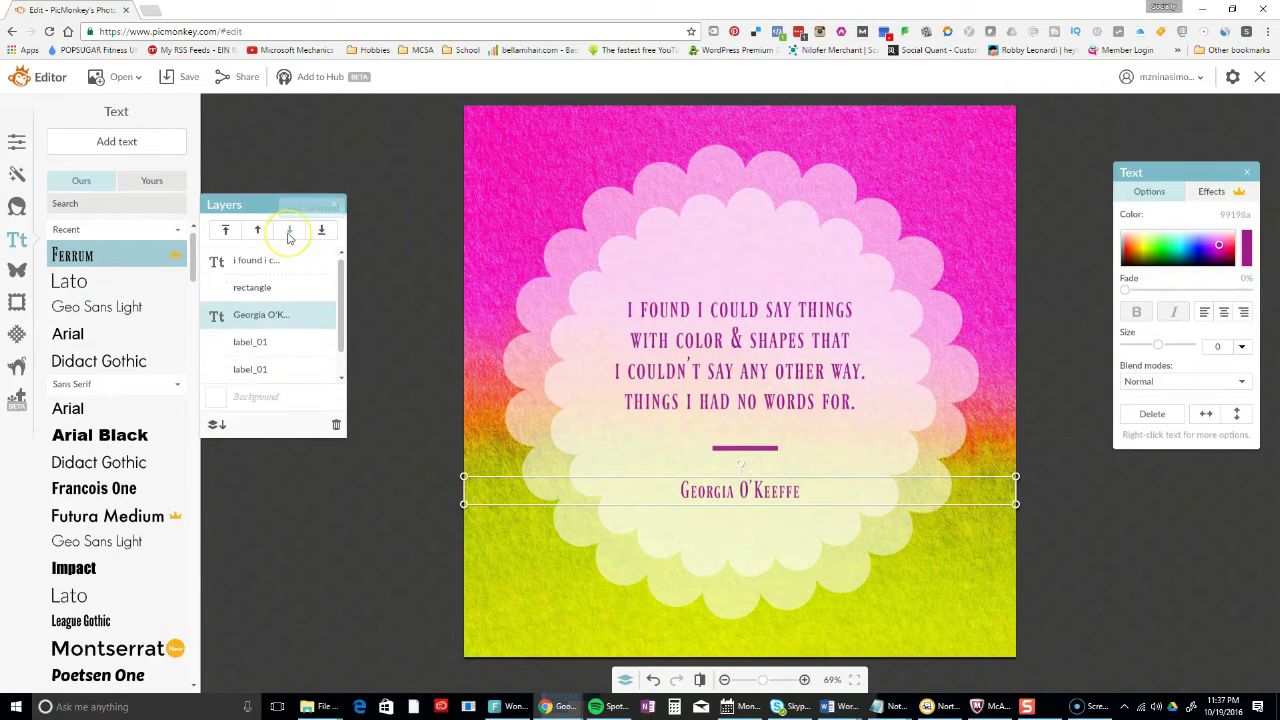
pyautogui.click(289, 231)
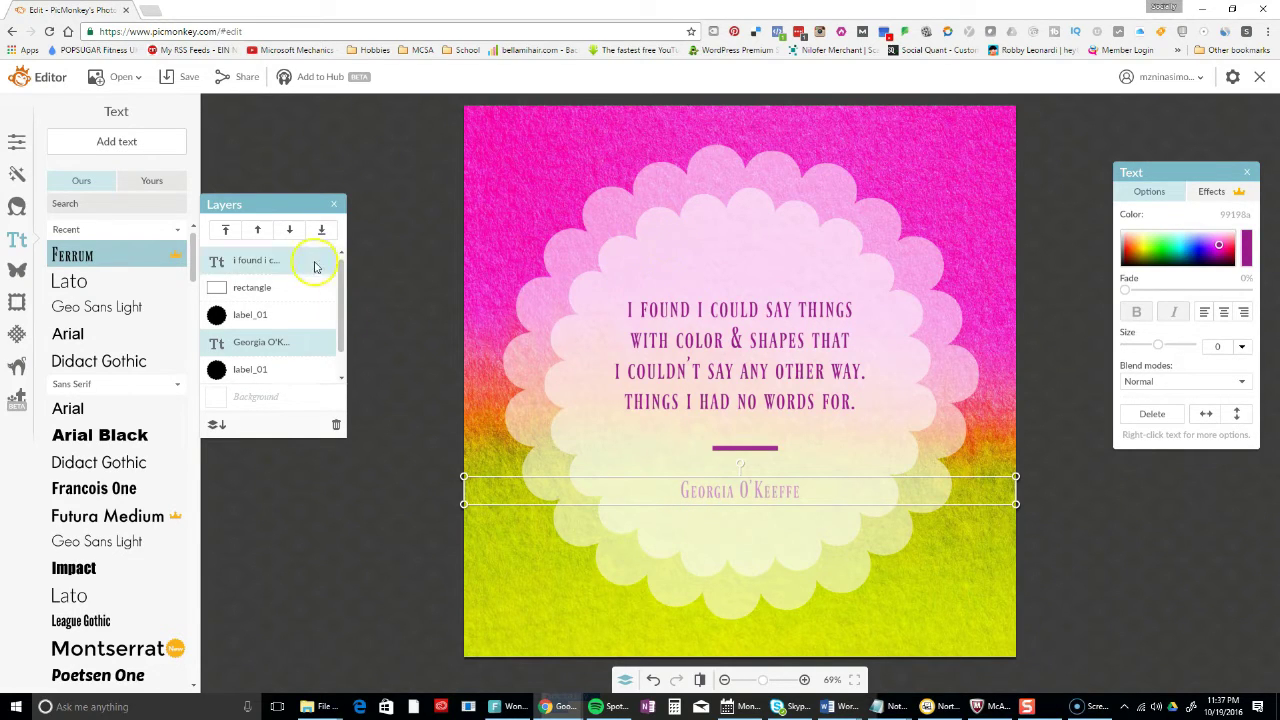
pyautogui.click(293, 236)
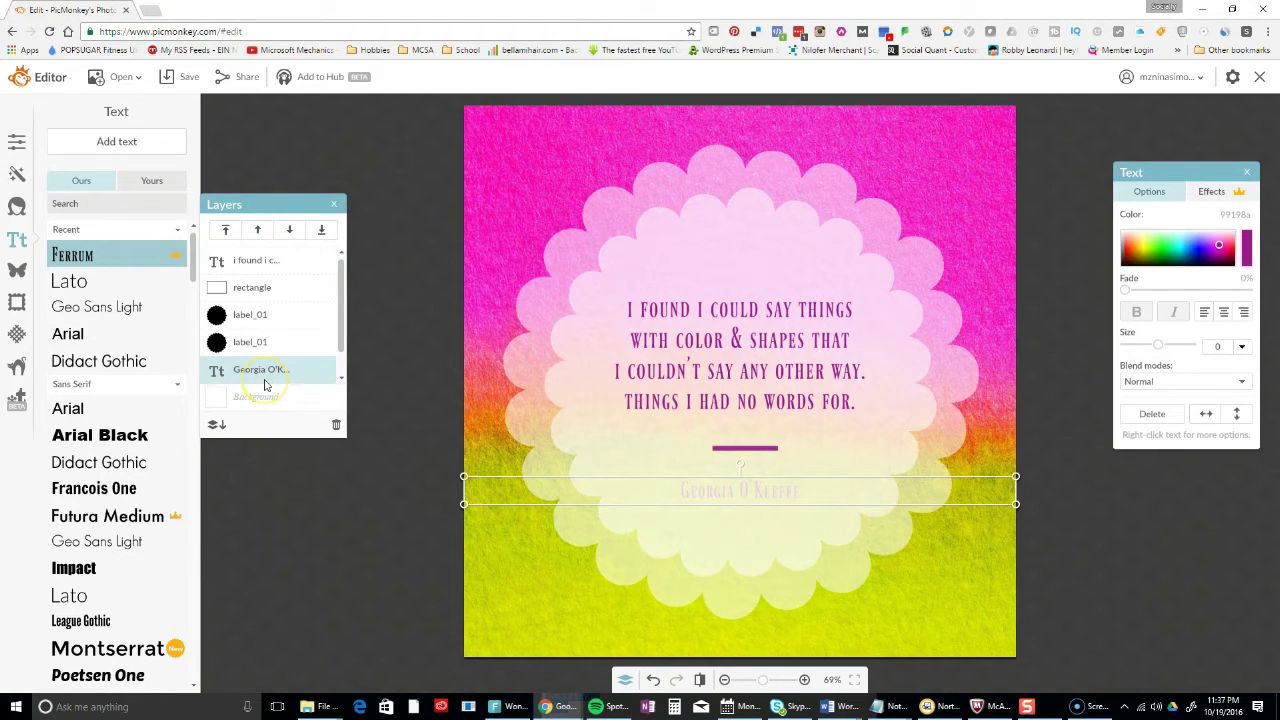
pyautogui.click(226, 232)
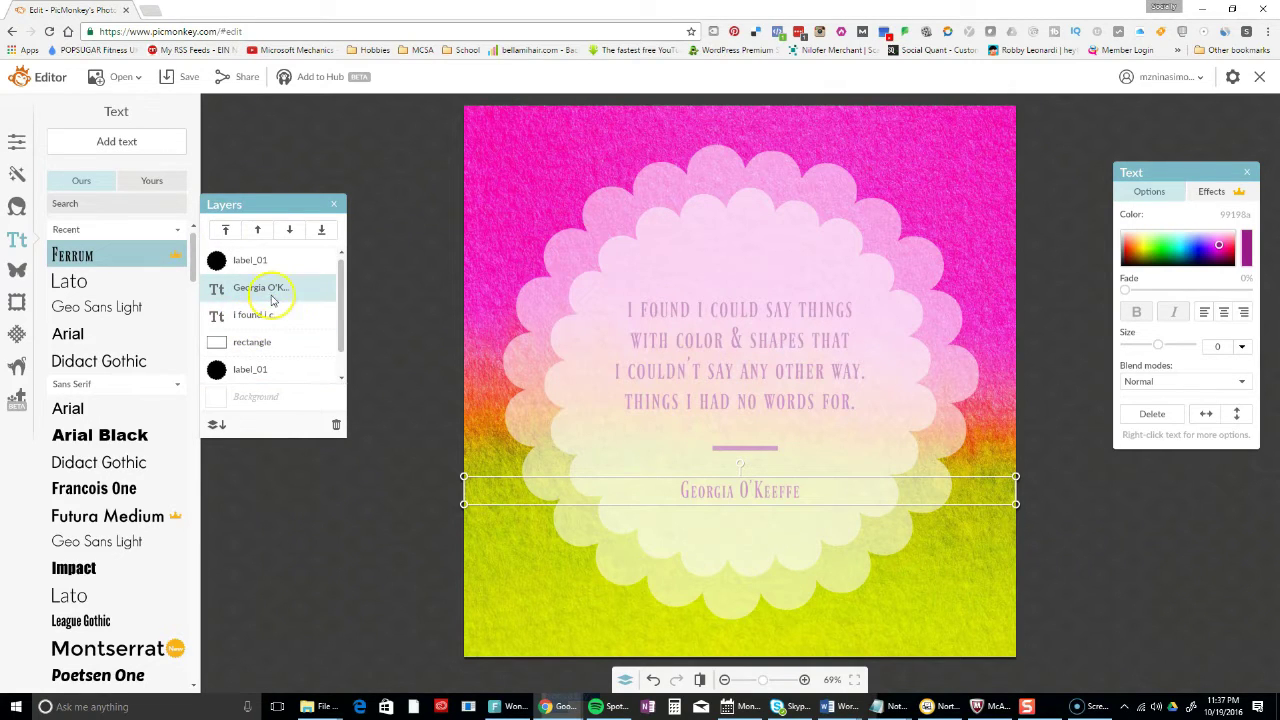
pyautogui.click(225, 233)
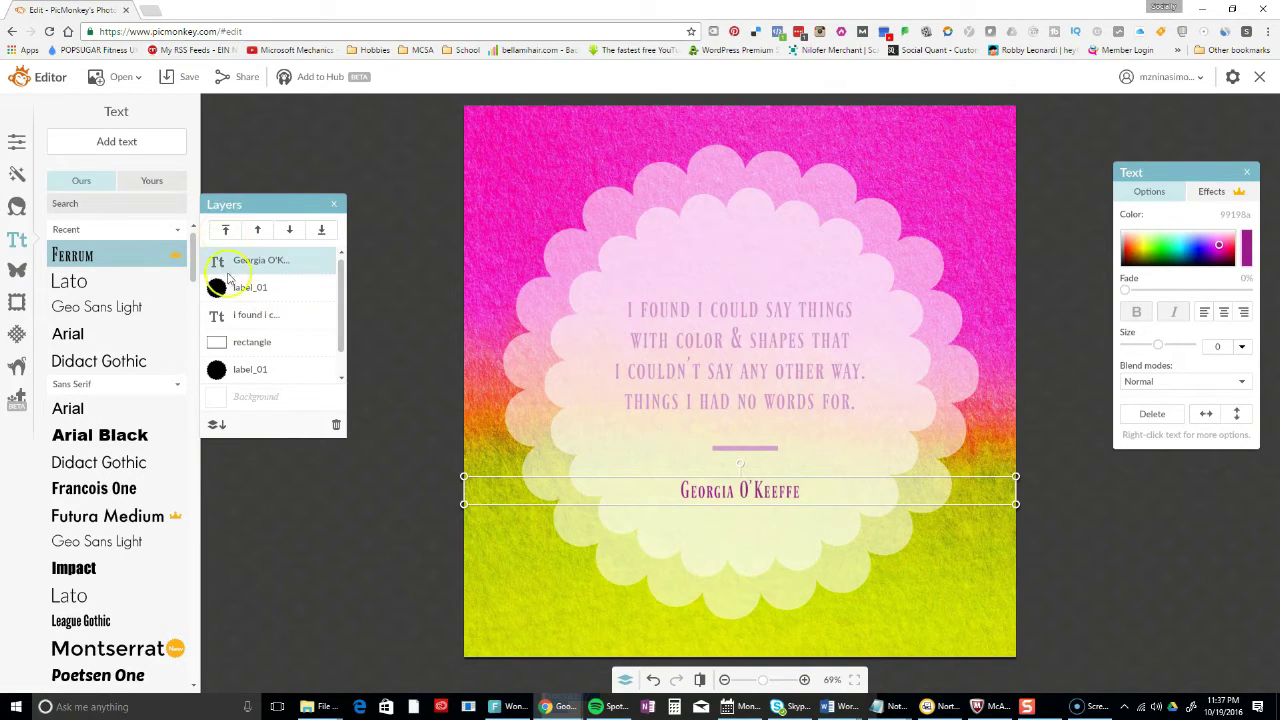
# Bring the quote text and then the divider line to the top of the layer stack
pyautogui.click(240, 315)
pyautogui.click(215, 236)
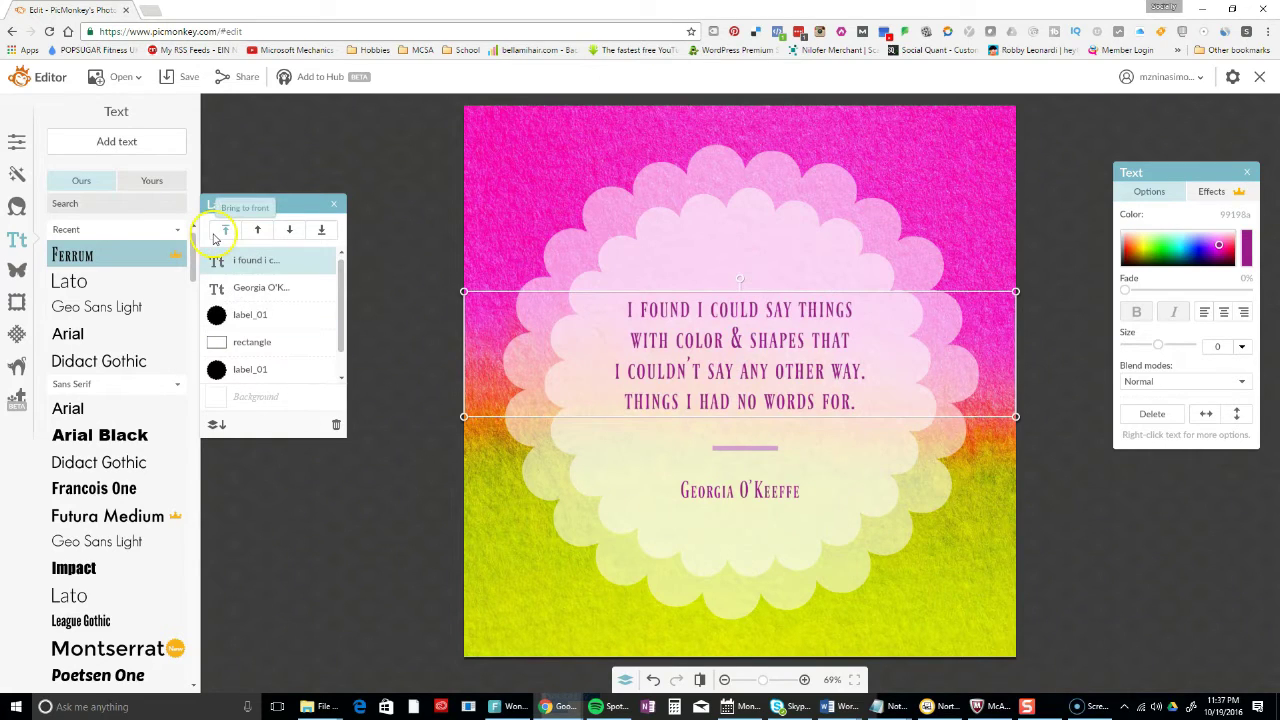
pyautogui.click(255, 345)
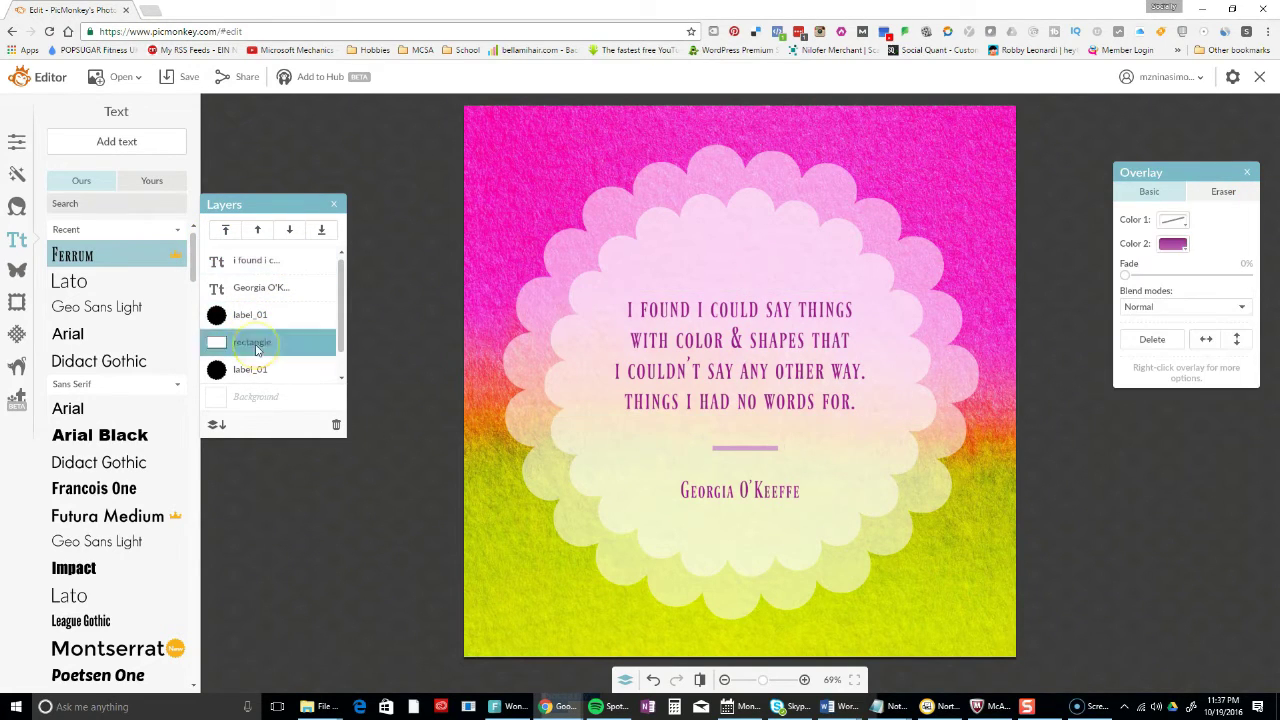
pyautogui.click(215, 236)
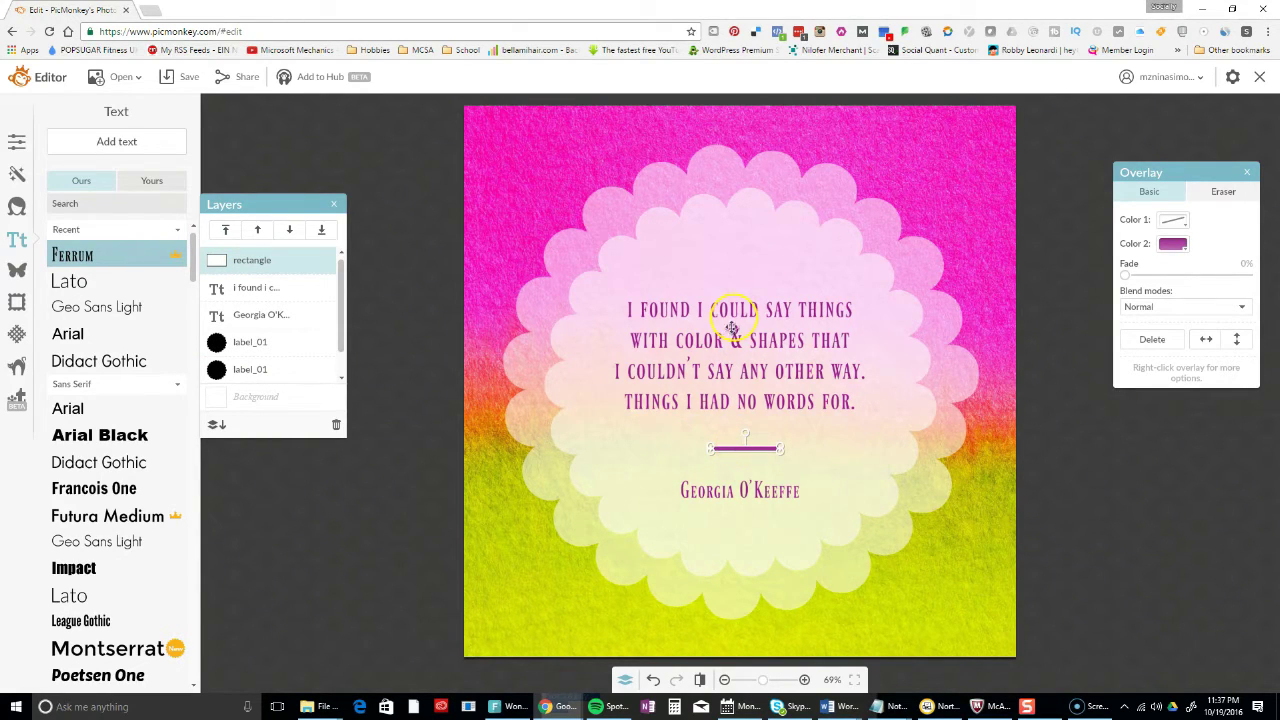
pyautogui.click(628, 191)
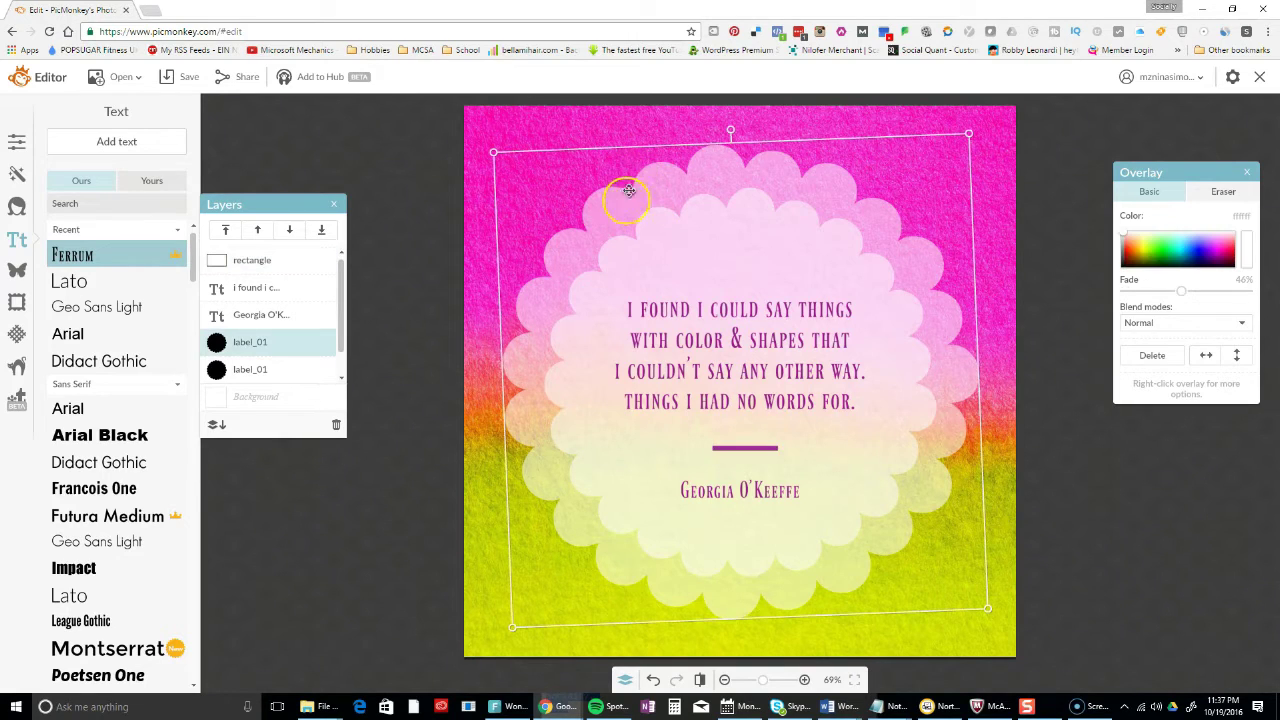
# Leave the quote design with Don't Save and return to the Graphic-filtered Templates gallery
pyautogui.click(25, 410)
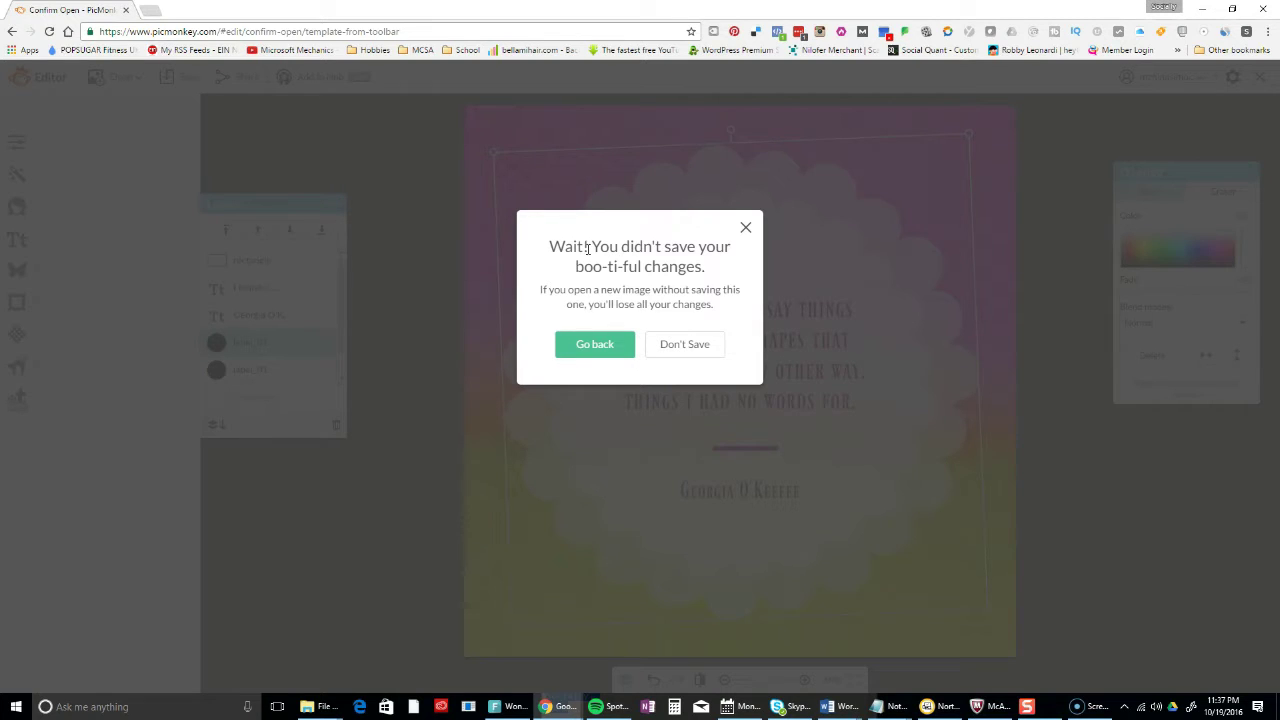
pyautogui.click(745, 228)
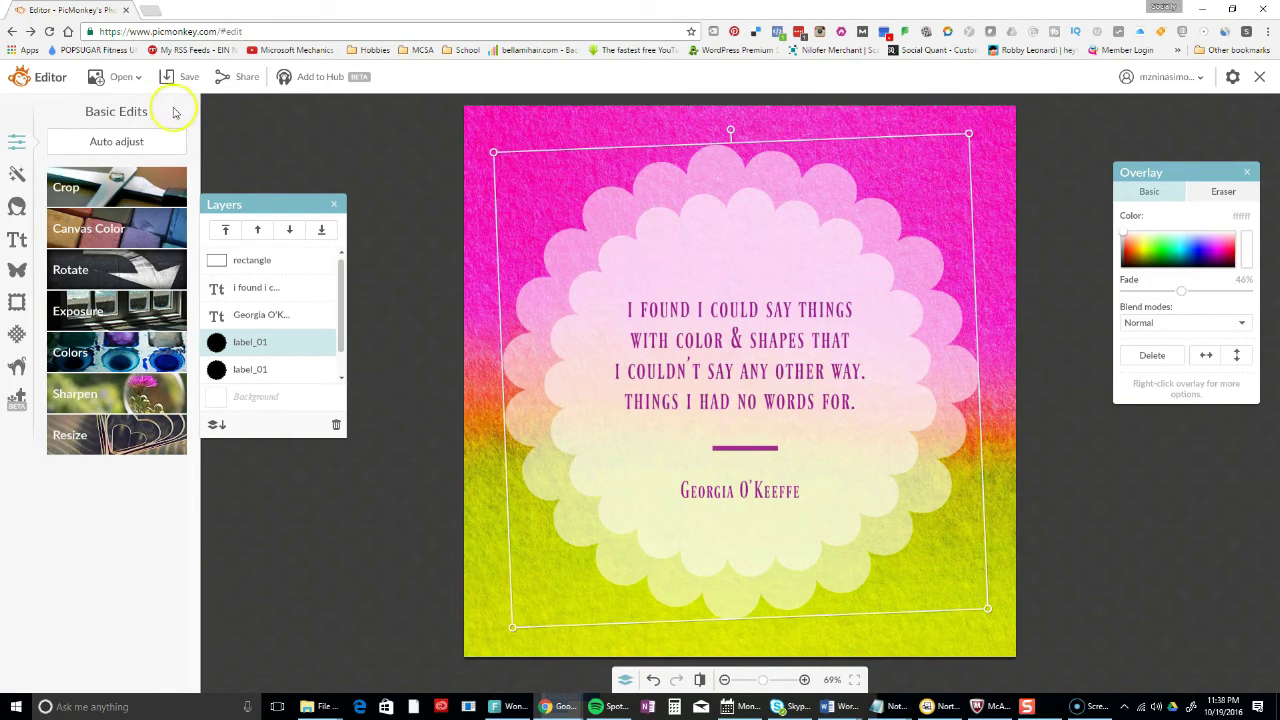
pyautogui.click(18, 403)
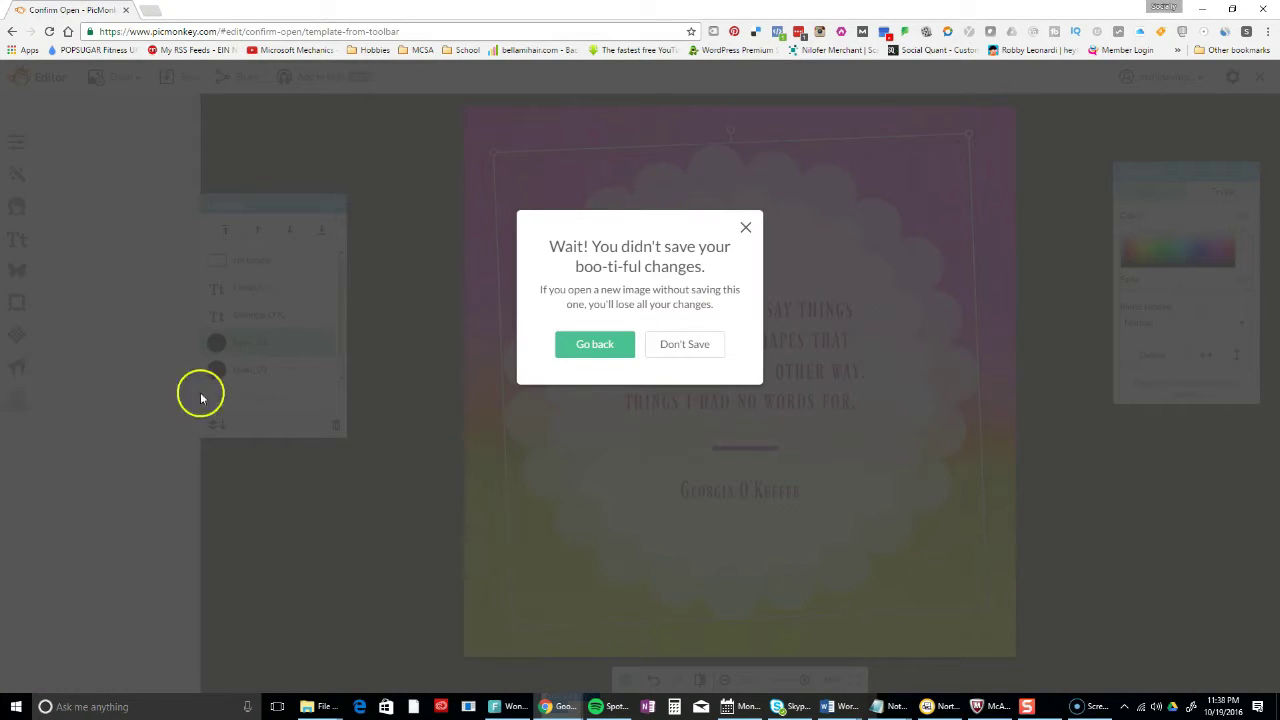
pyautogui.click(592, 347)
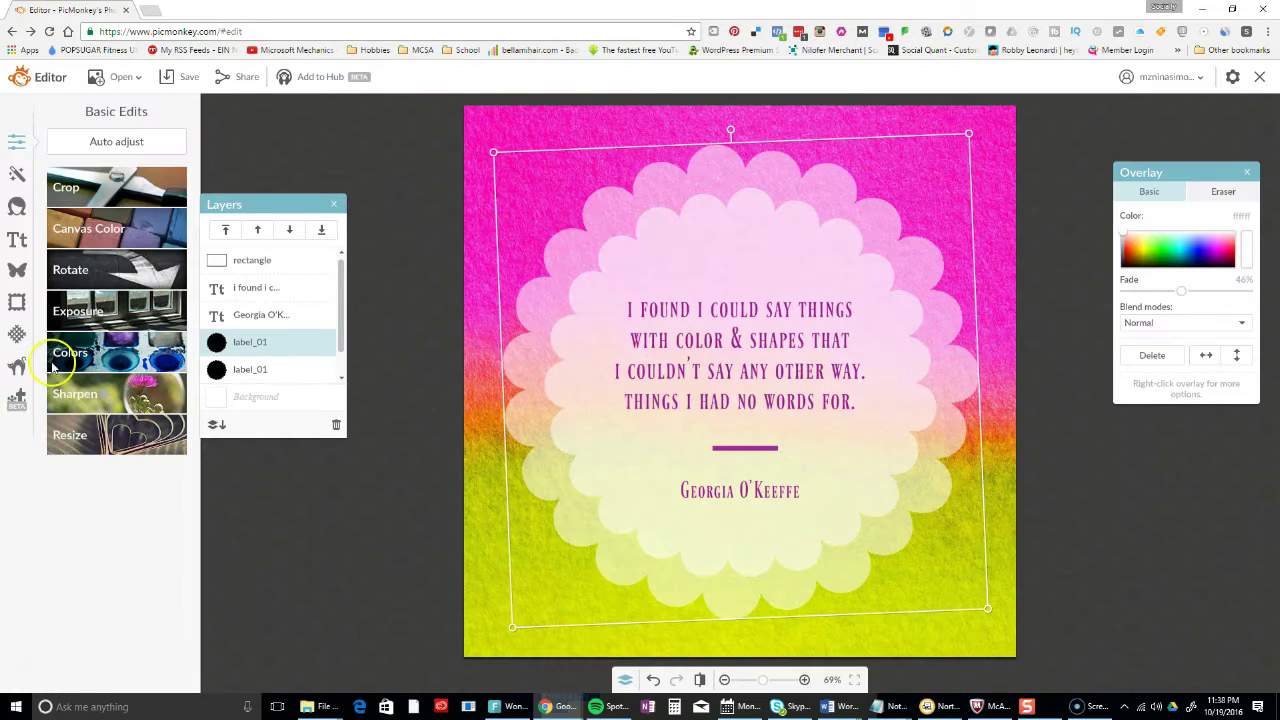
pyautogui.click(18, 403)
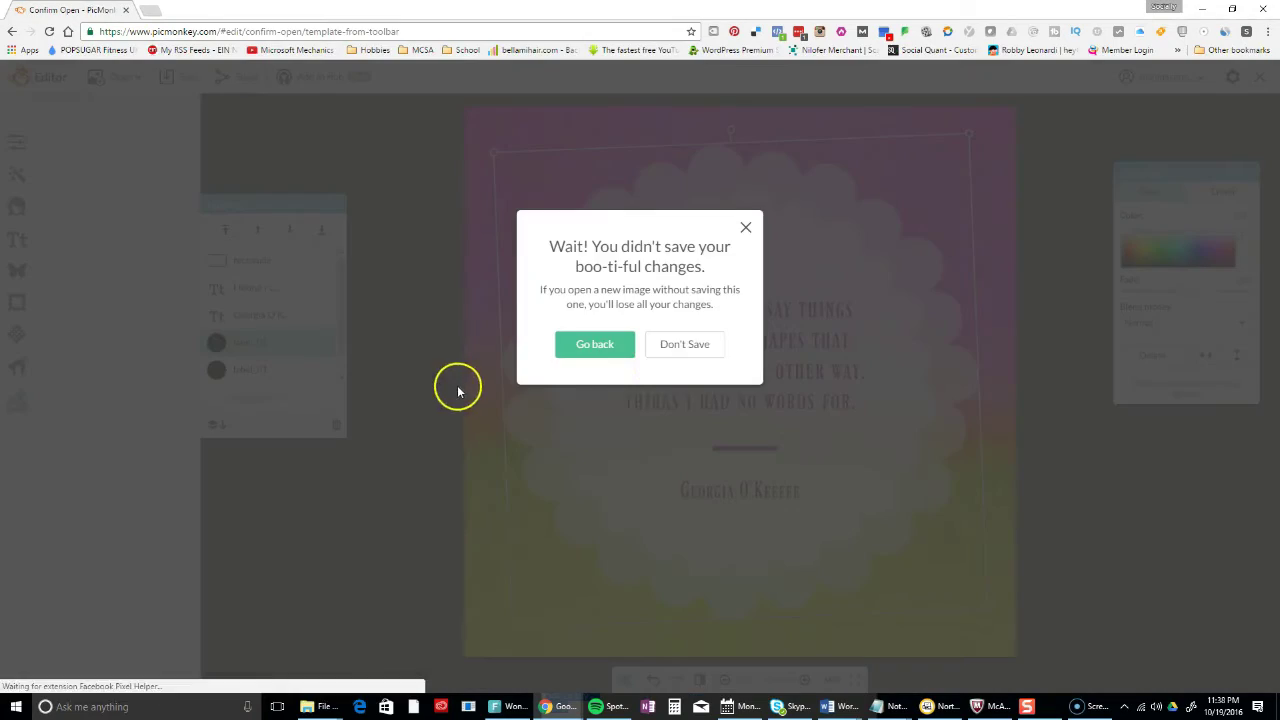
pyautogui.click(688, 347)
# Find the BOOM comic card among Graphic templates and preview the 851 x 315 px Kaboom template
pyautogui.scroll(-5, 737, 366)
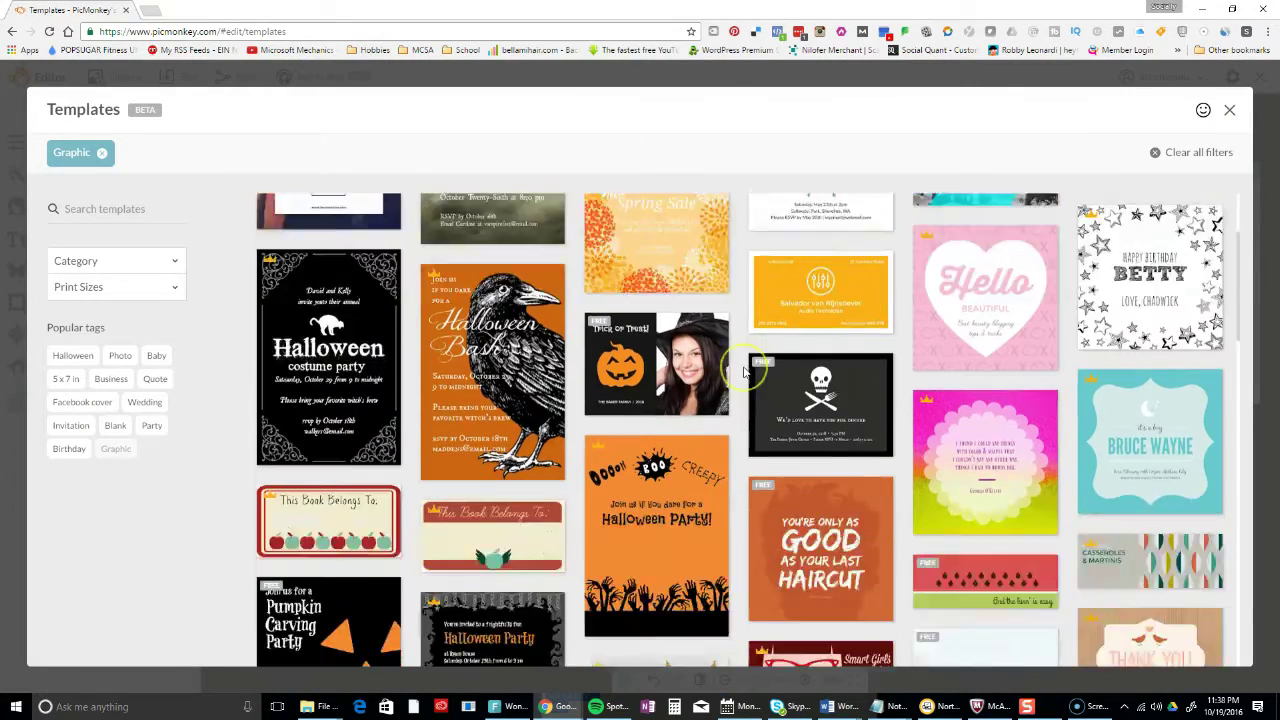
pyautogui.scroll(-10, 743, 372)
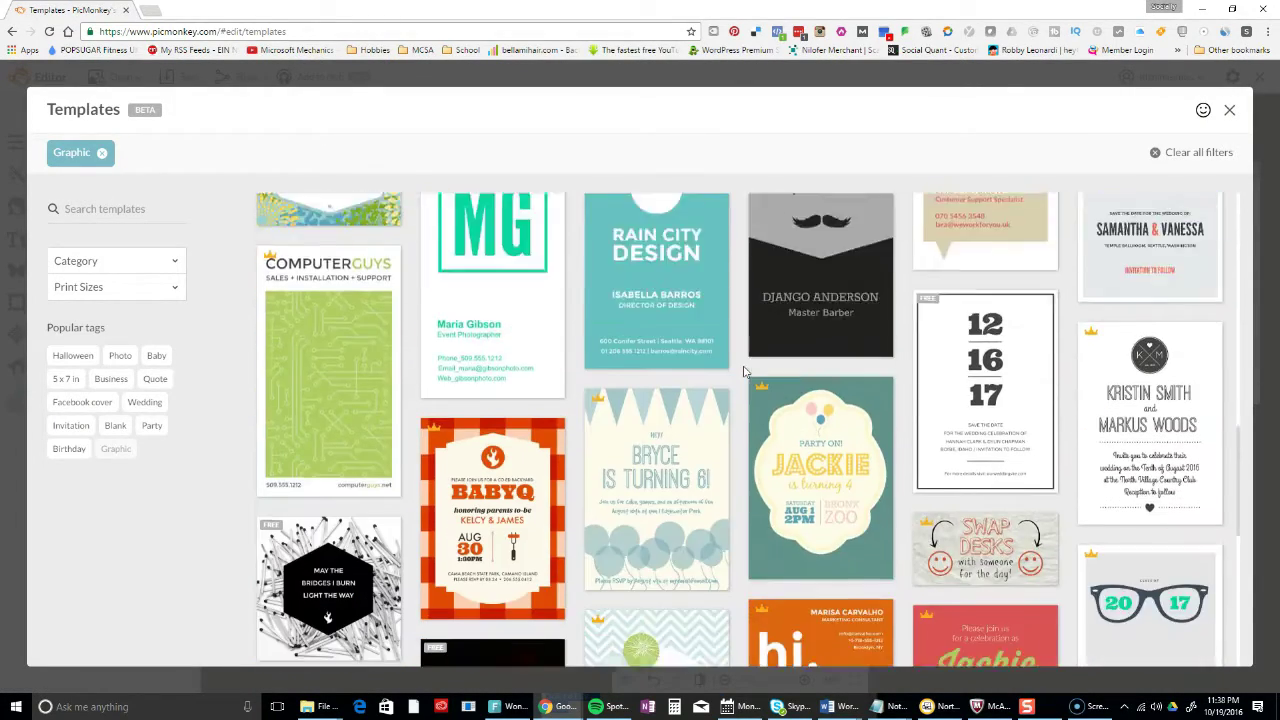
pyautogui.scroll(3, 743, 372)
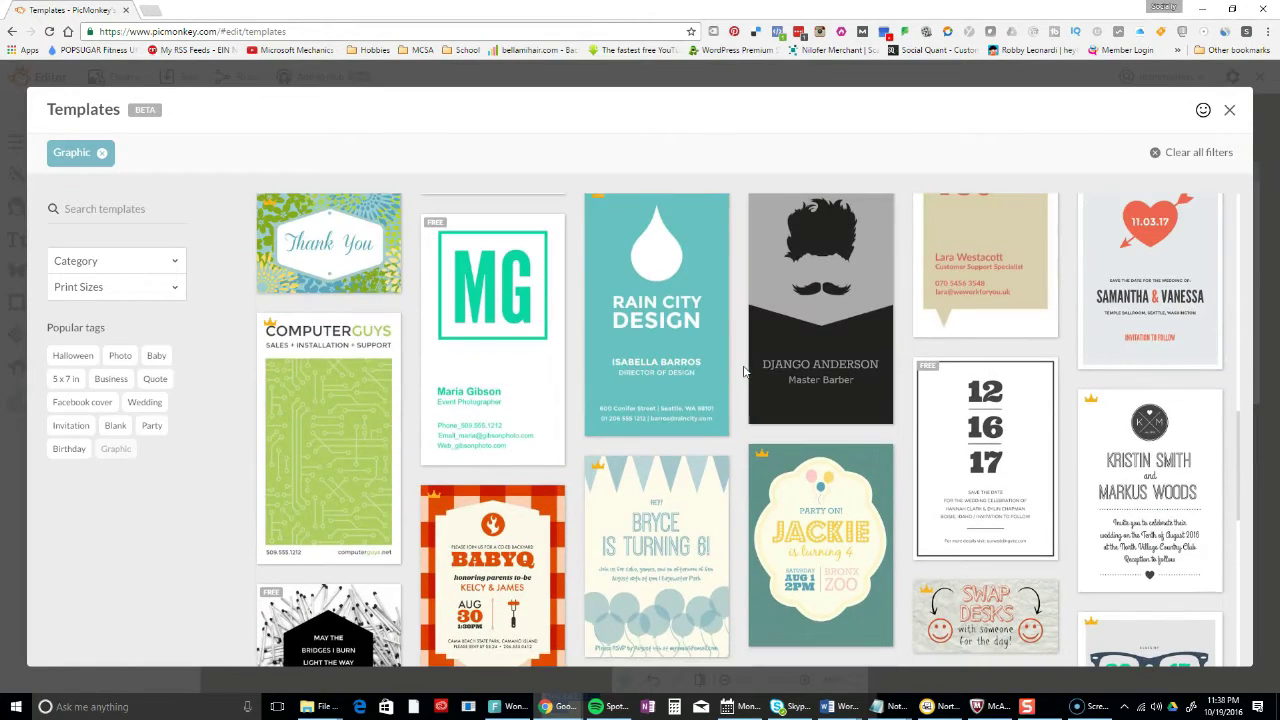
pyautogui.scroll(8, 743, 372)
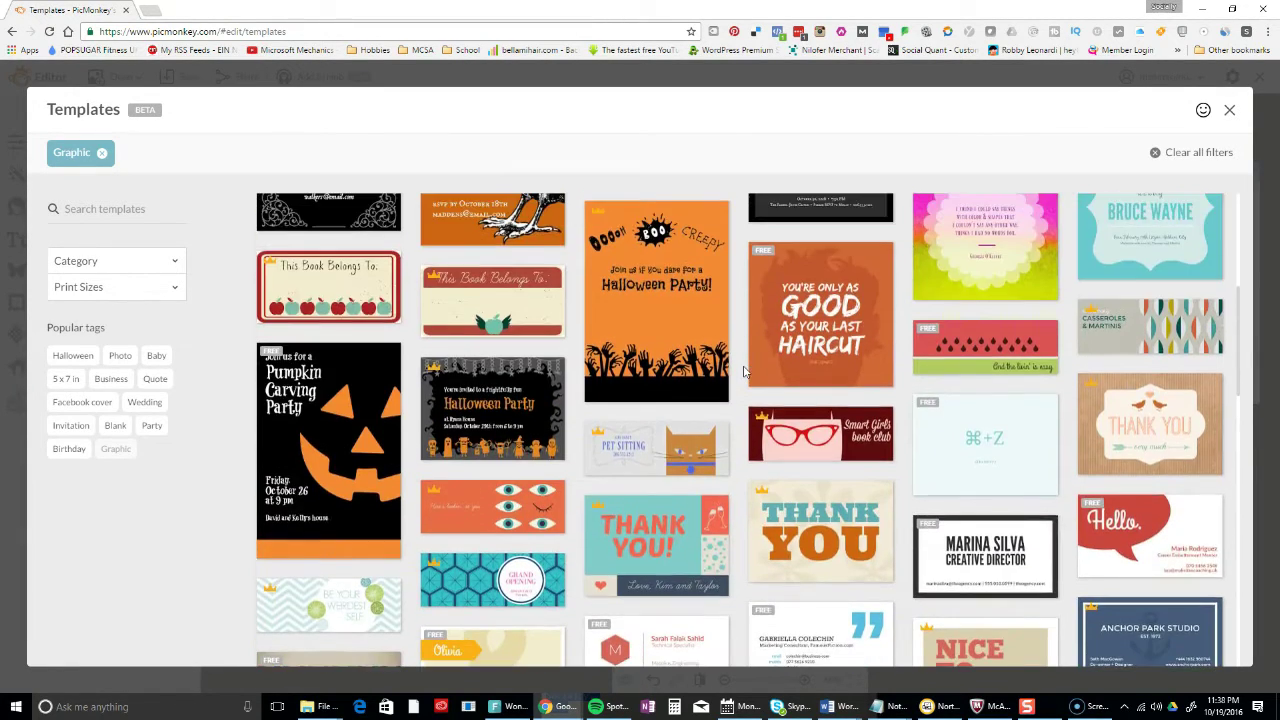
pyautogui.scroll(4, 743, 372)
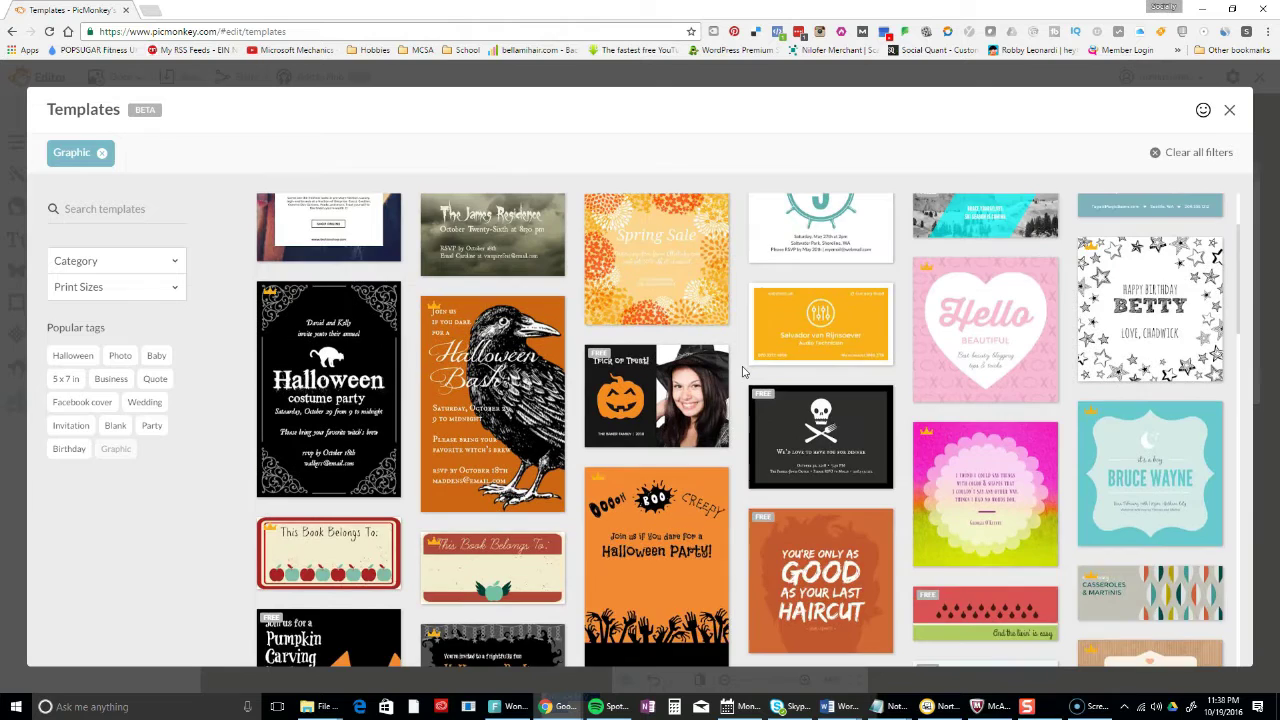
pyautogui.scroll(1, 743, 372)
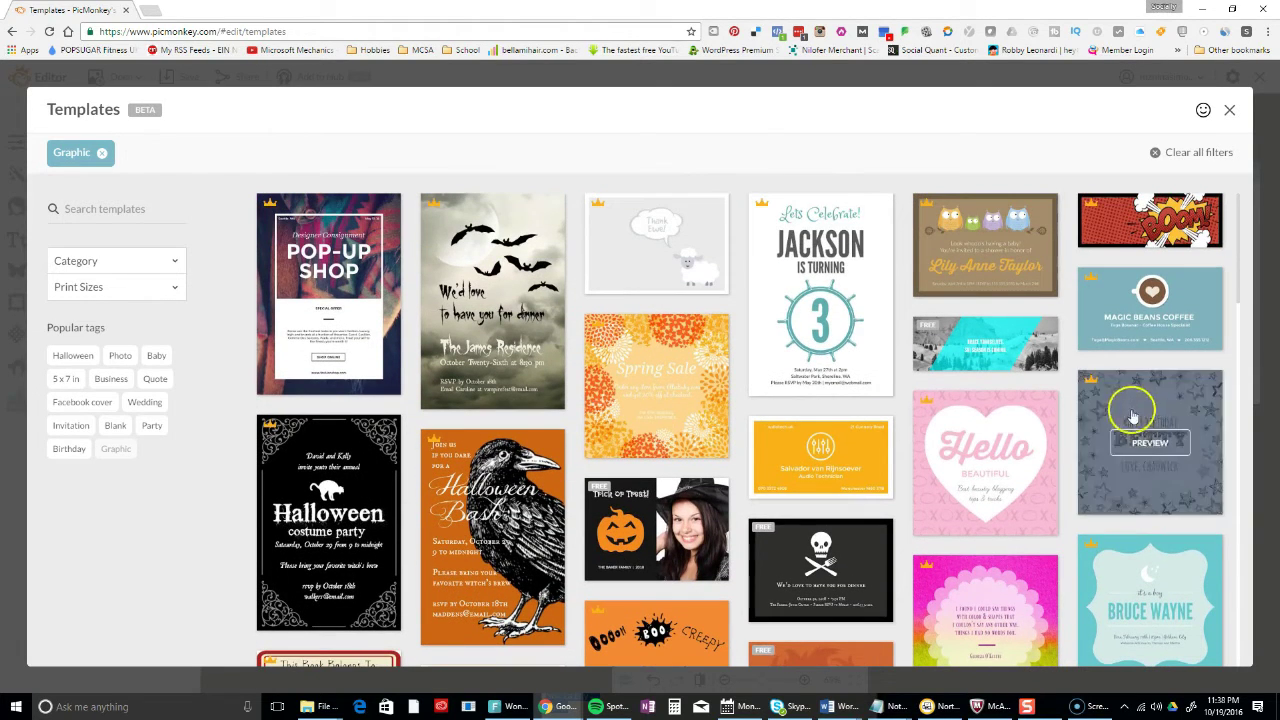
pyautogui.click(1147, 221)
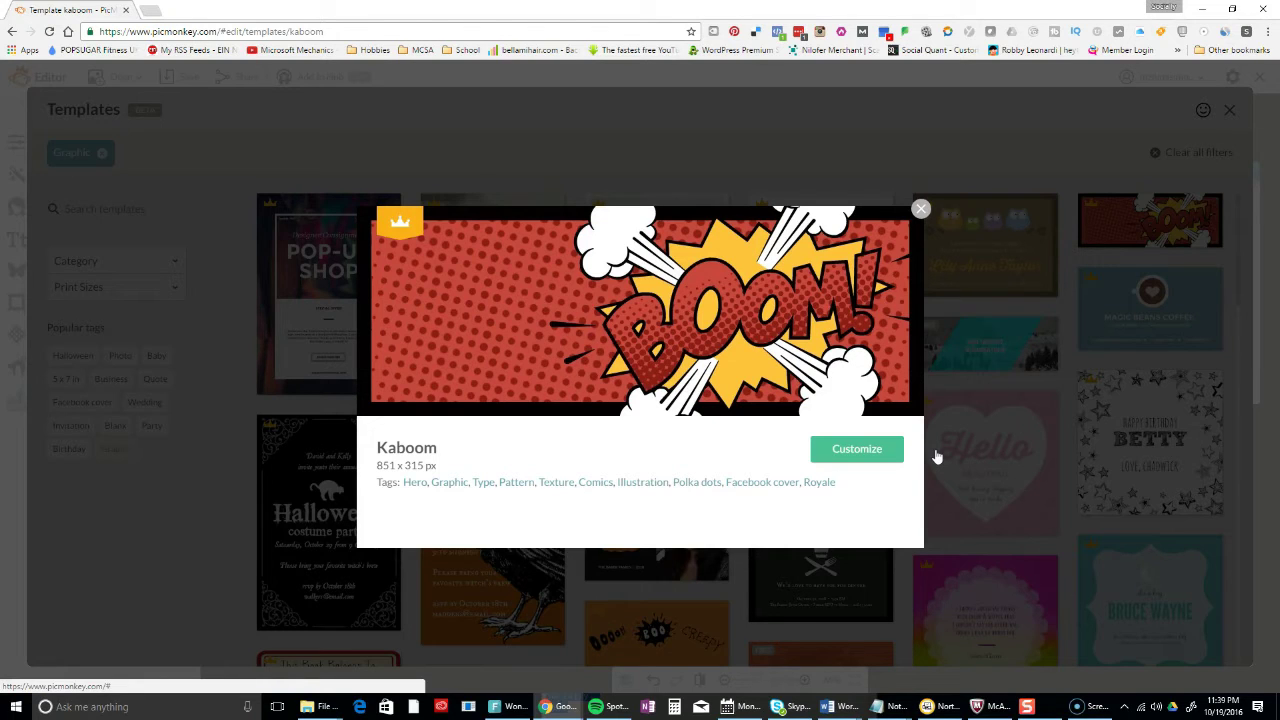
pyautogui.click(890, 452)
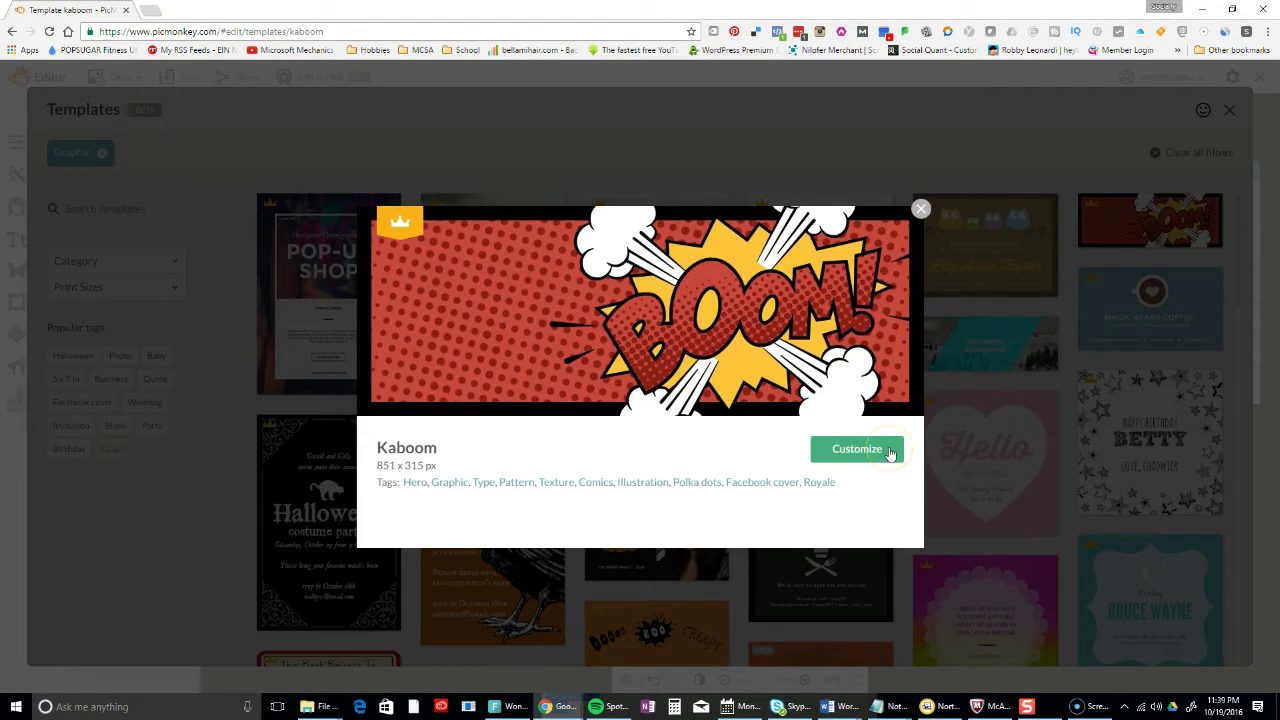
# Open the Kaboom template in the editor and choose Chunk Five as the text font
pyautogui.click(850, 458)
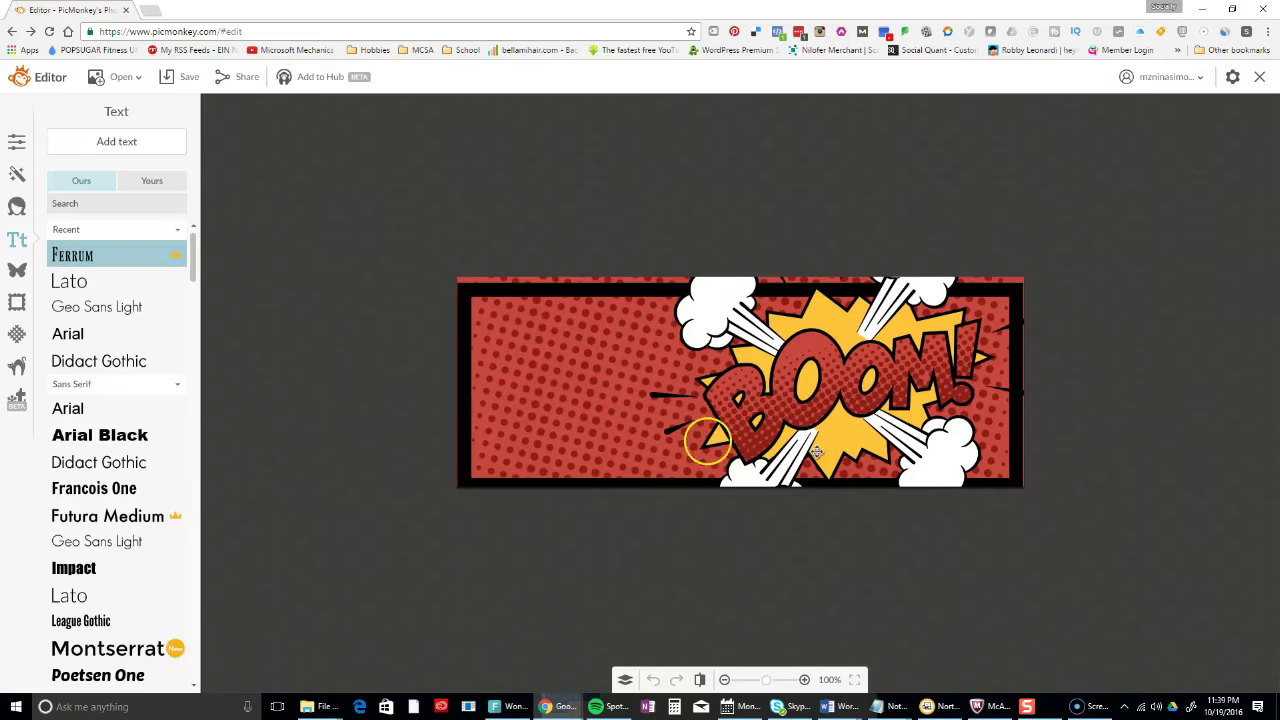
pyautogui.click(817, 399)
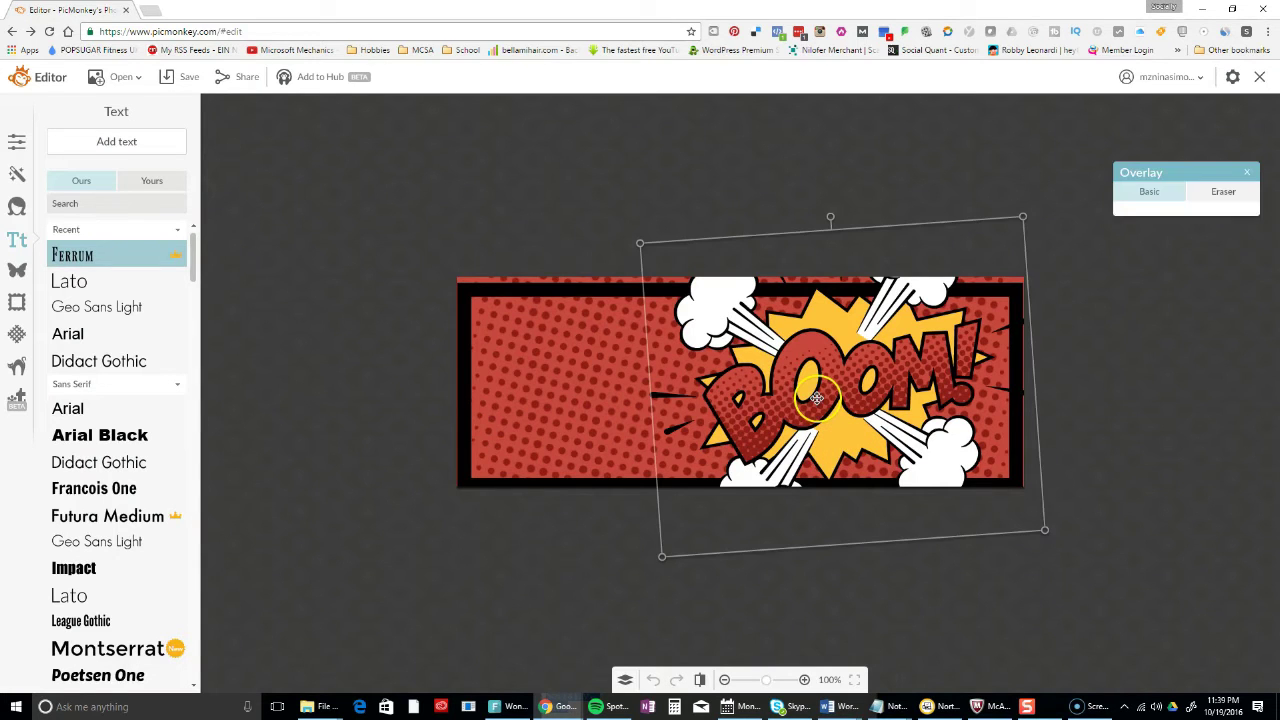
pyautogui.click(277, 421)
pyautogui.scroll(-5, 163, 409)
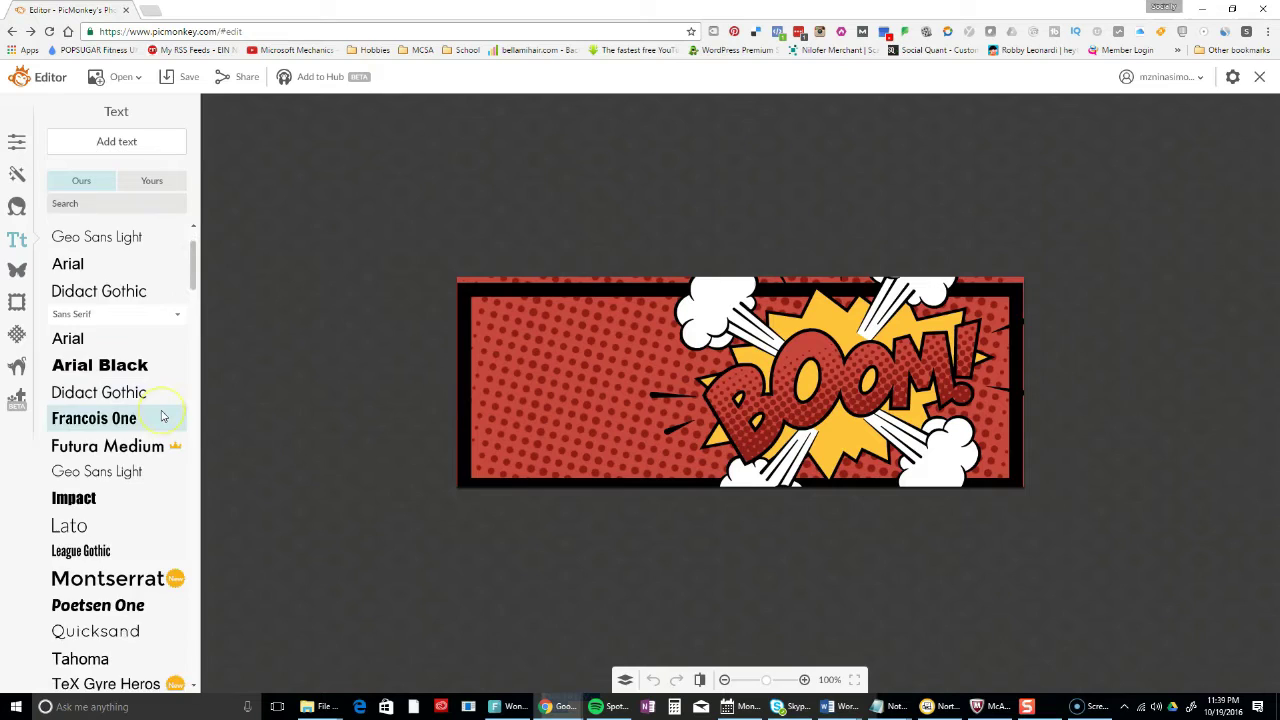
pyautogui.scroll(-2, 162, 418)
pyautogui.scroll(2, 162, 418)
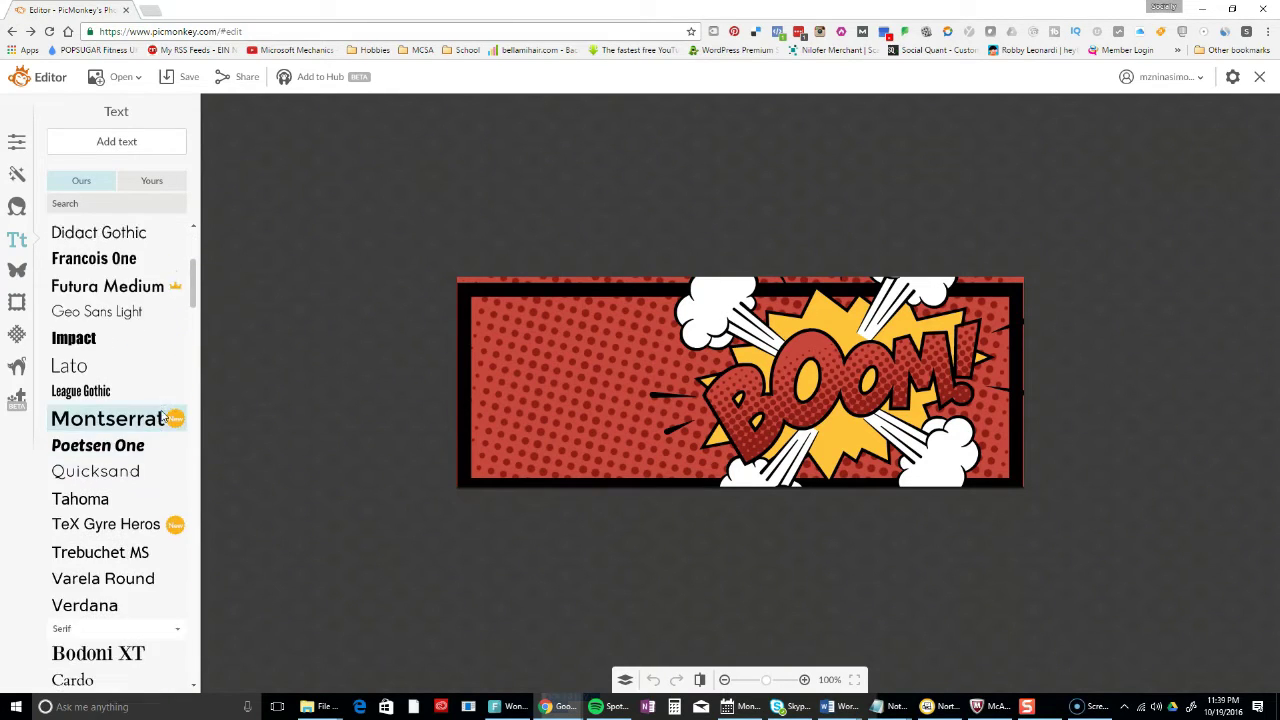
pyautogui.scroll(-4, 162, 418)
pyautogui.scroll(-2, 163, 416)
pyautogui.click(152, 438)
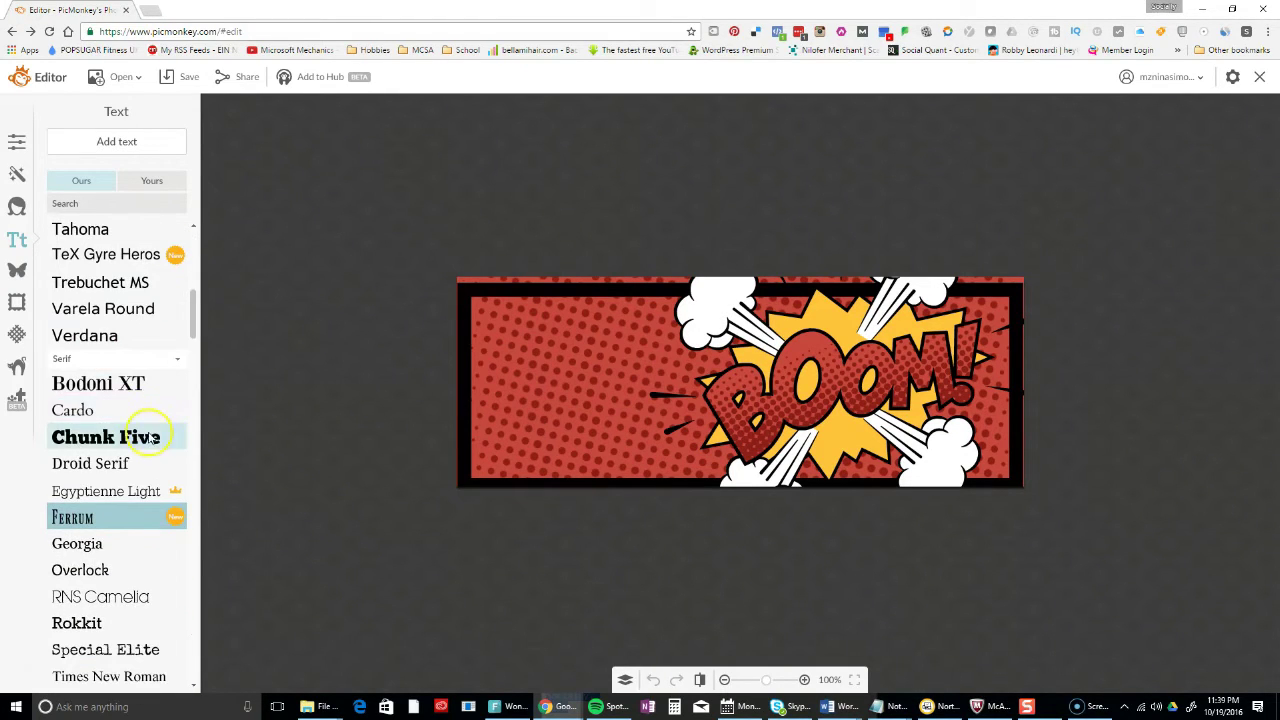
pyautogui.scroll(1, 150, 437)
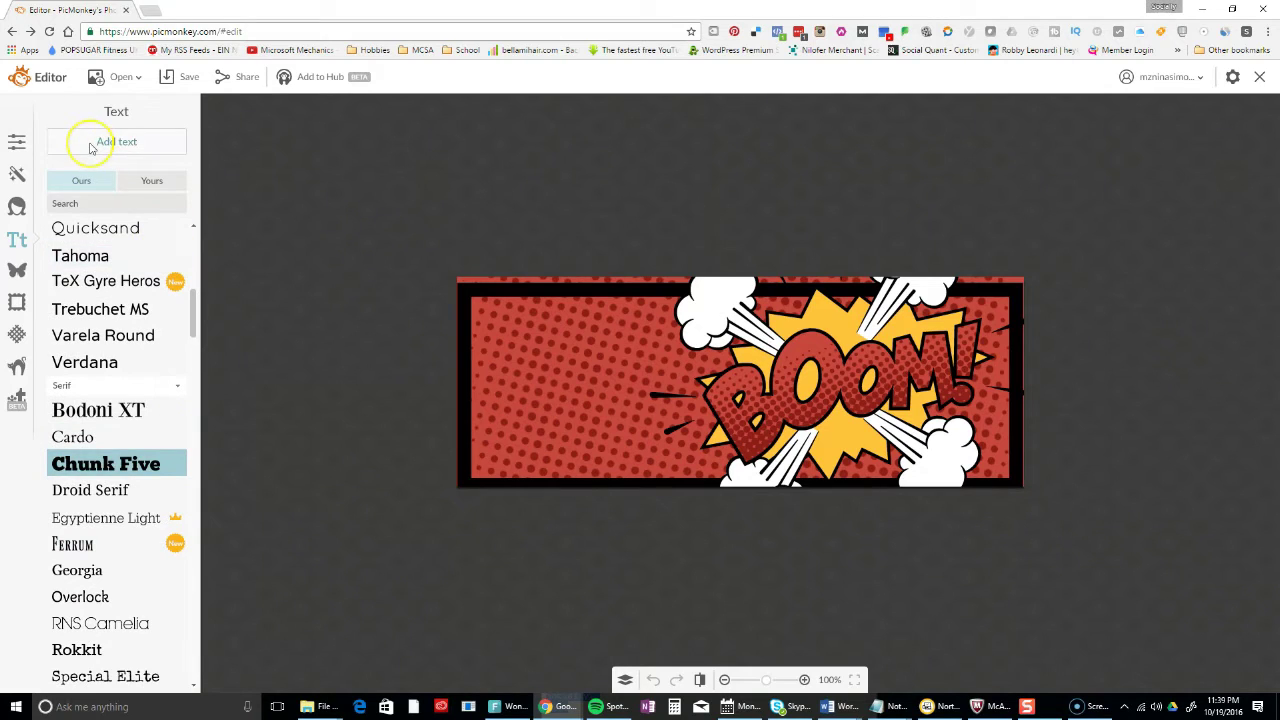
# Add two Chunk Five text boxes to the banner and display the Layers list
pyautogui.click(98, 152)
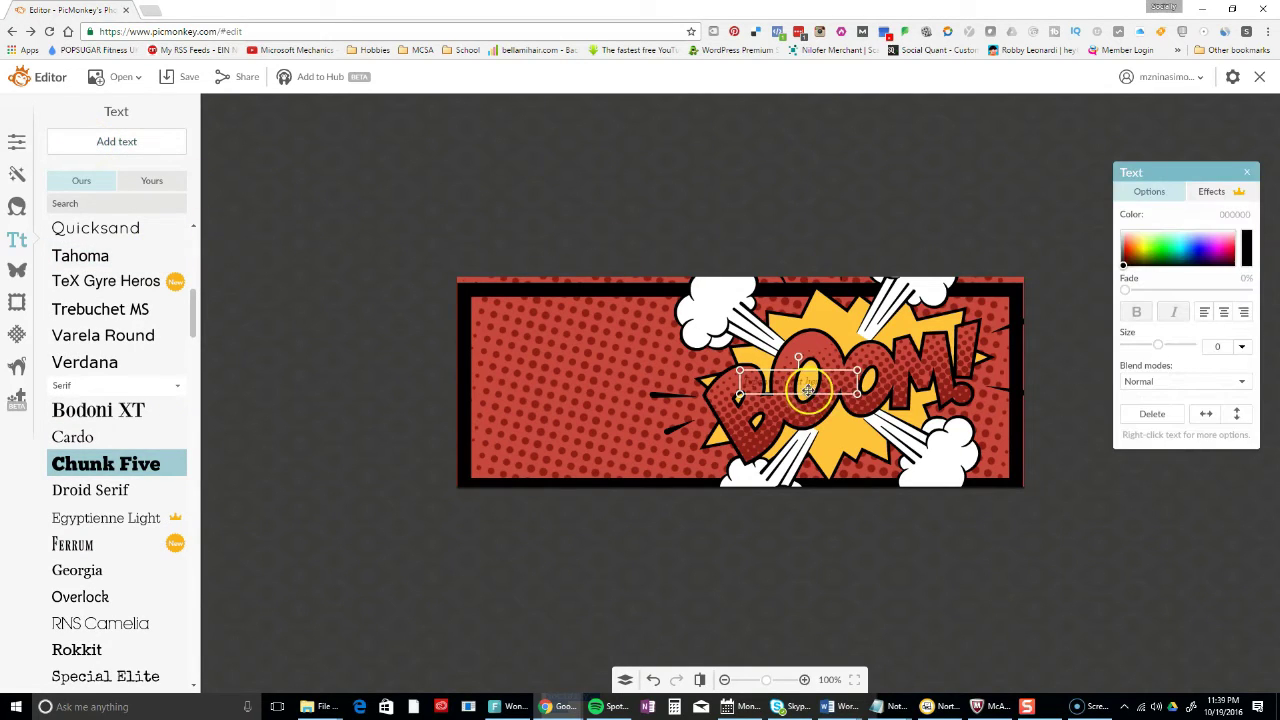
pyautogui.click(668, 373)
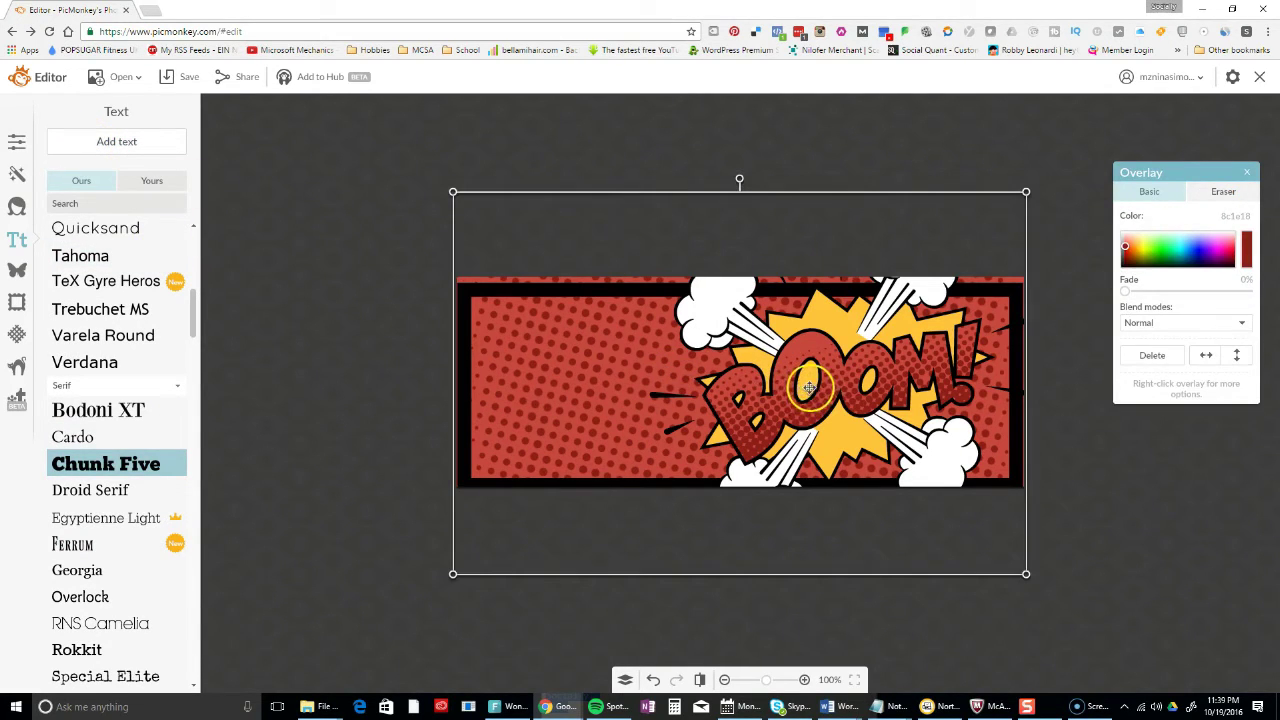
pyautogui.click(653, 393)
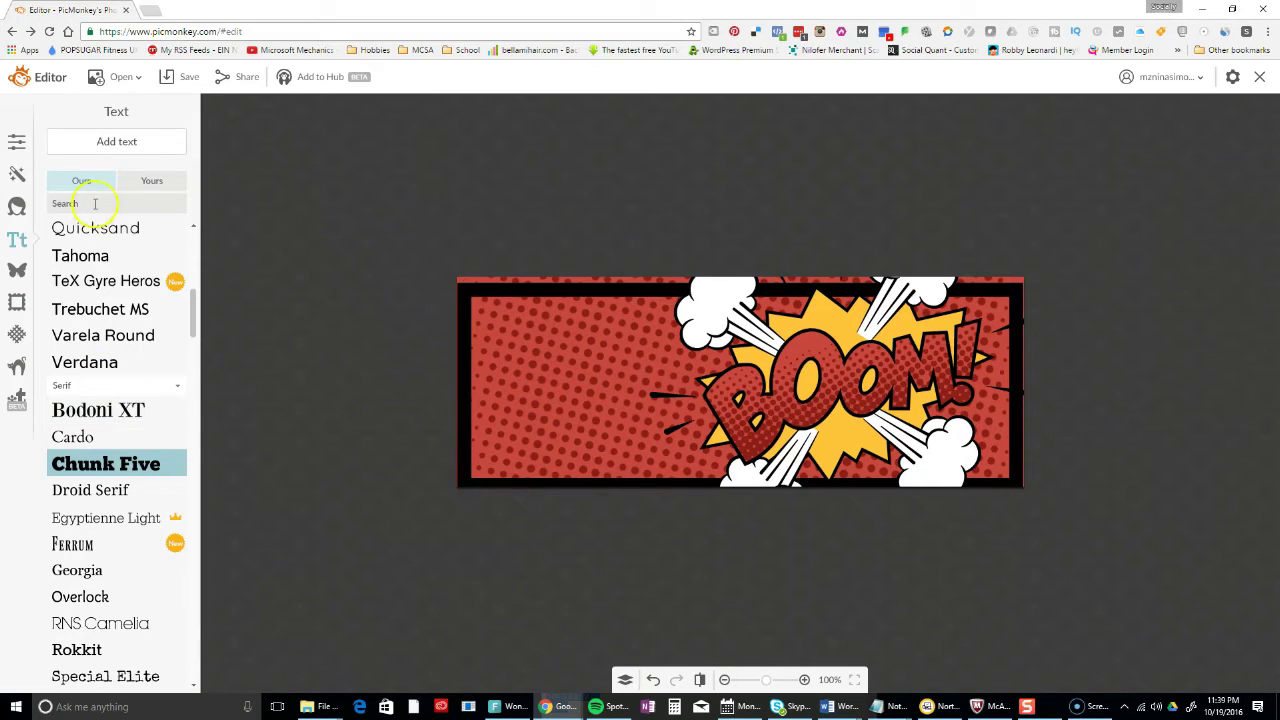
pyautogui.click(123, 143)
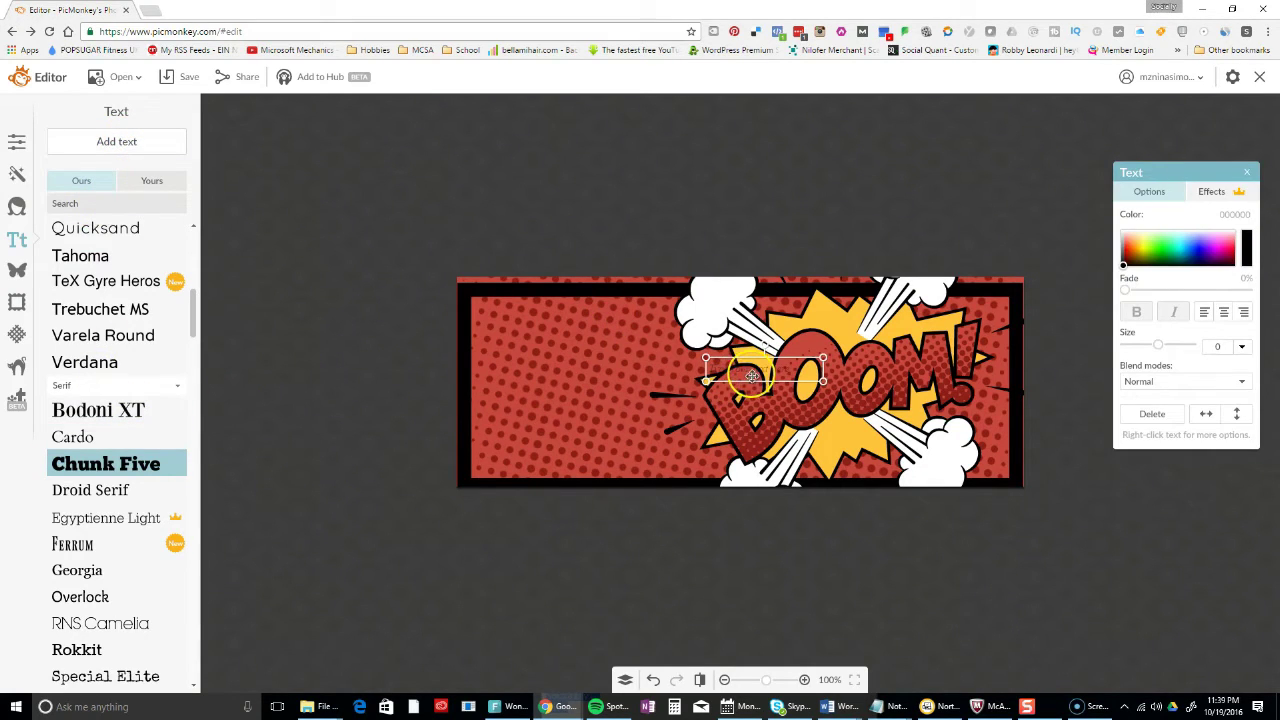
pyautogui.click(706, 377)
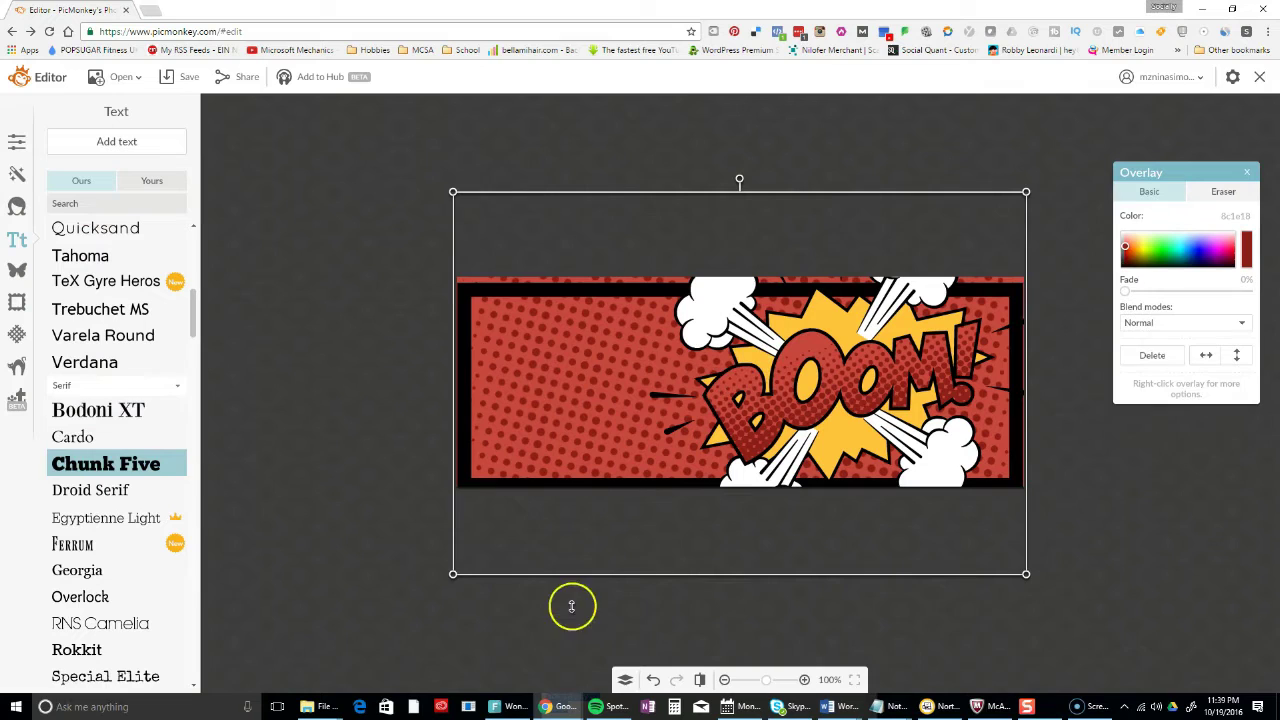
pyautogui.click(624, 642)
pyautogui.click(624, 681)
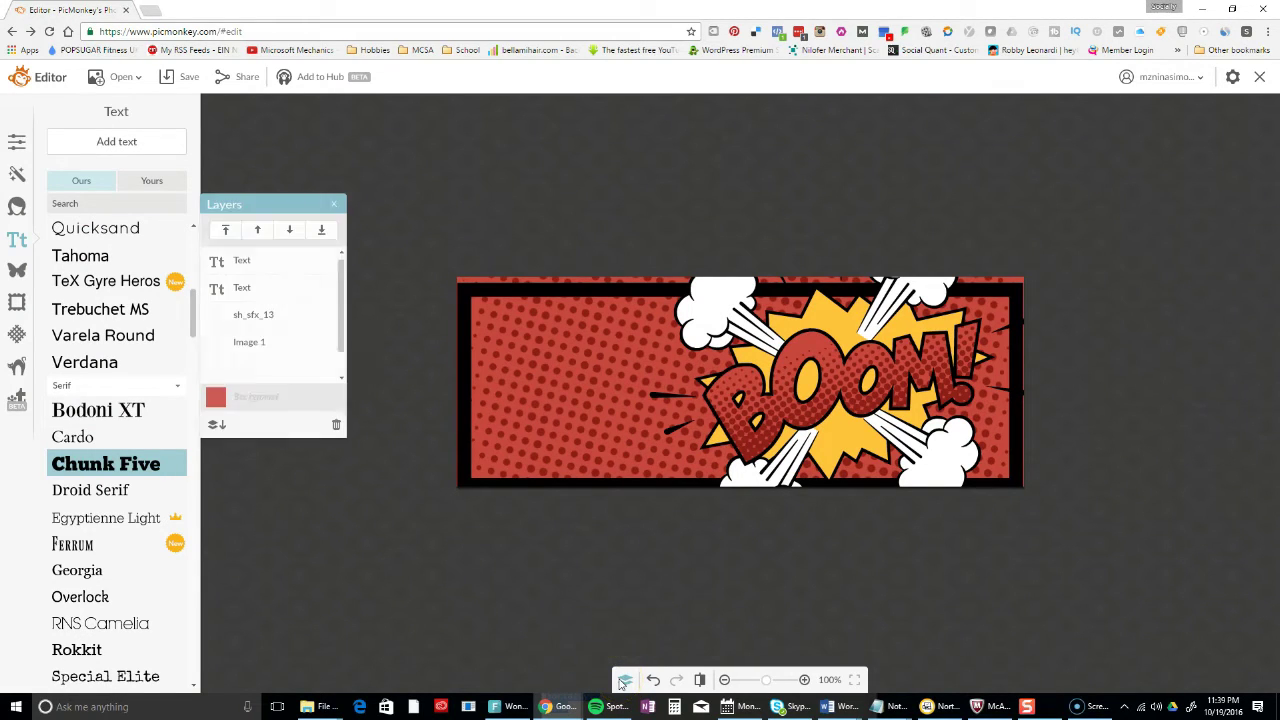
# Replace the third text box's placeholder with 'PicMonkey Now' and 'has templates' on two lines
pyautogui.moveTo(296, 378); pyautogui.dragTo(290, 312)
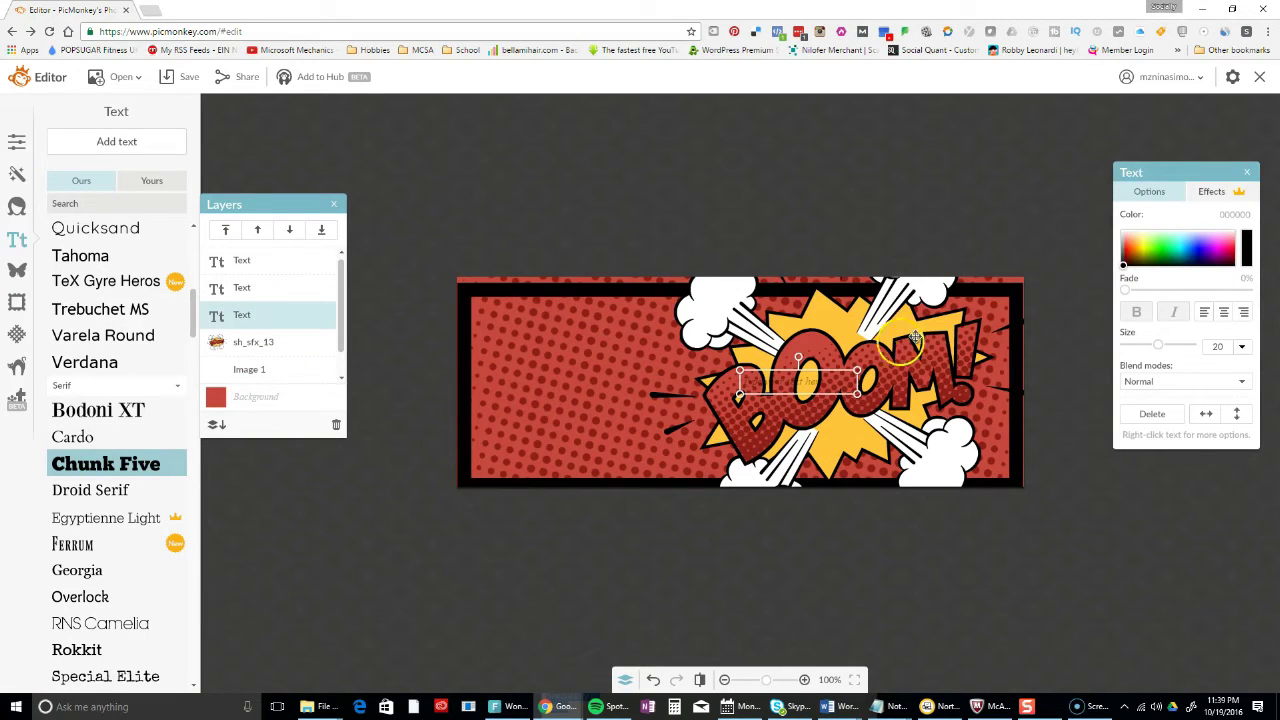
pyautogui.click(783, 403)
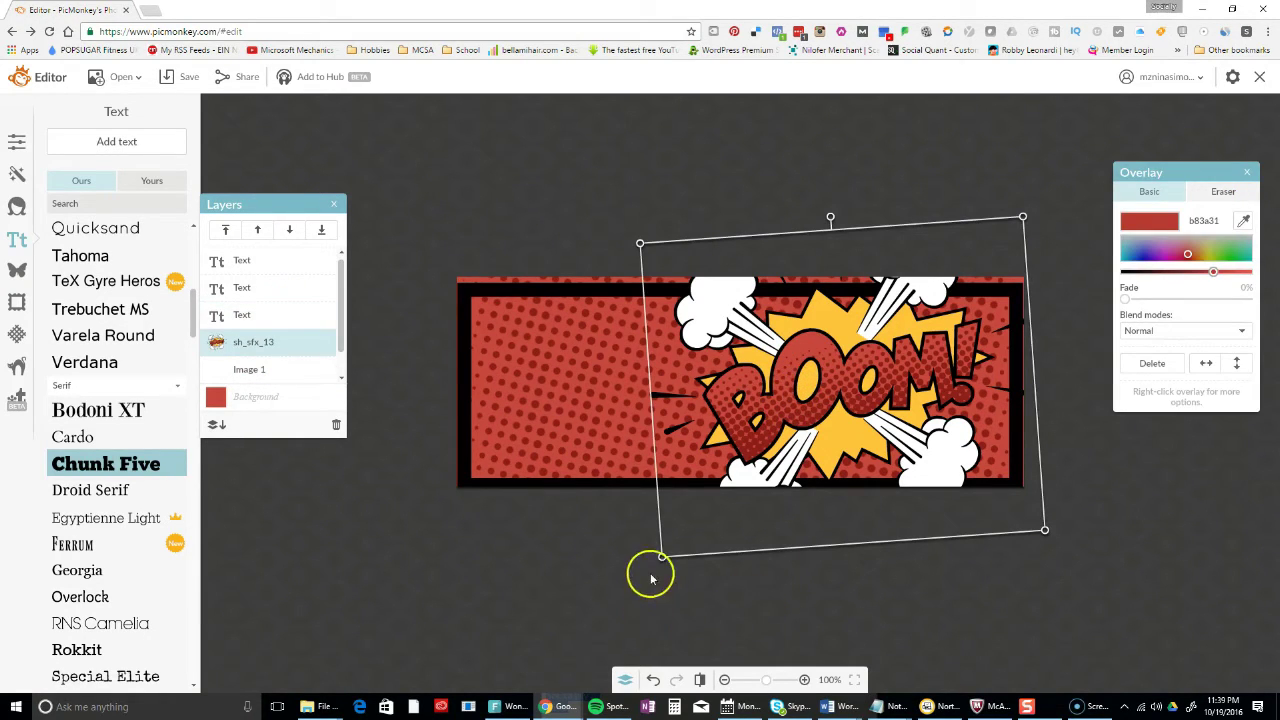
pyautogui.click(280, 313)
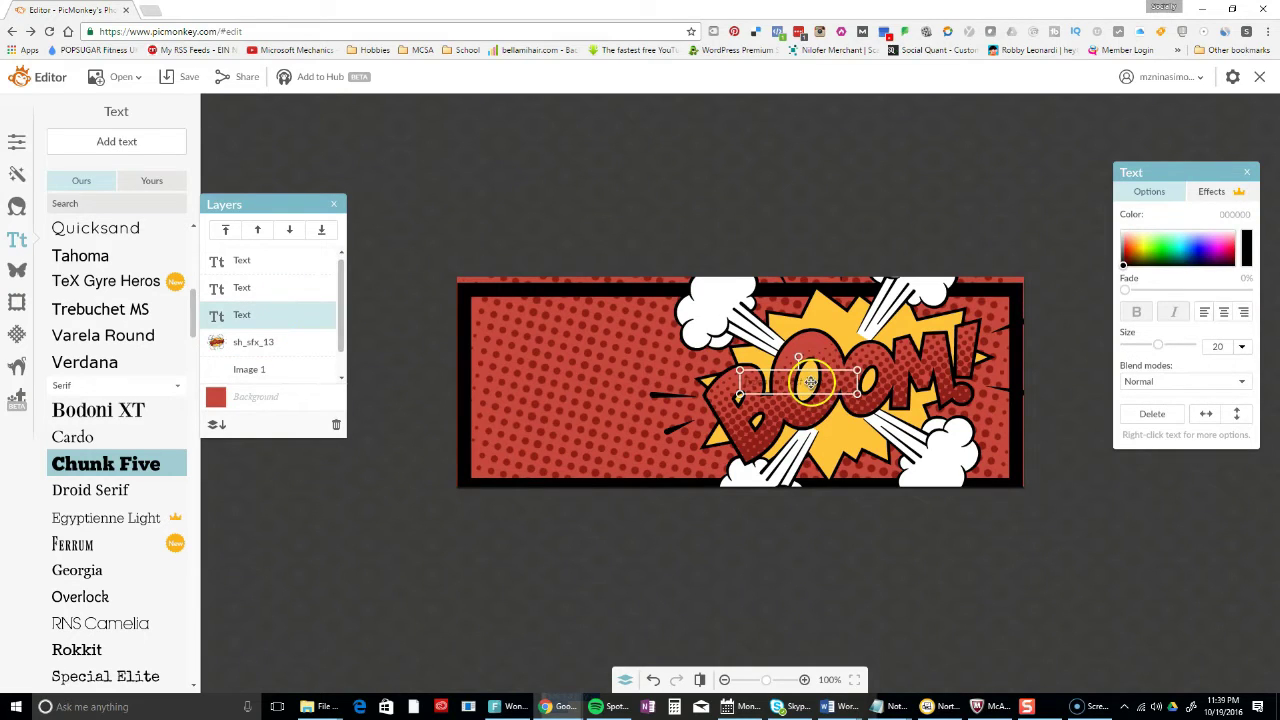
pyautogui.doubleClick(780, 386)
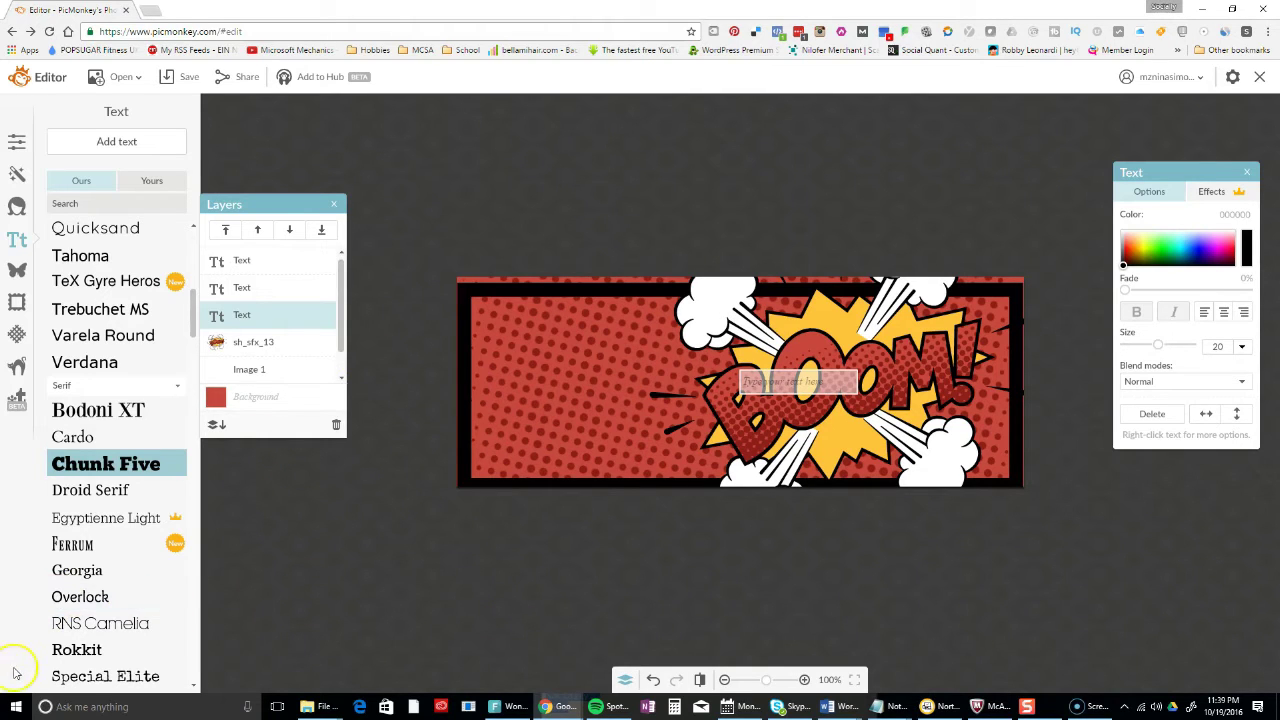
pyautogui.write('pi')
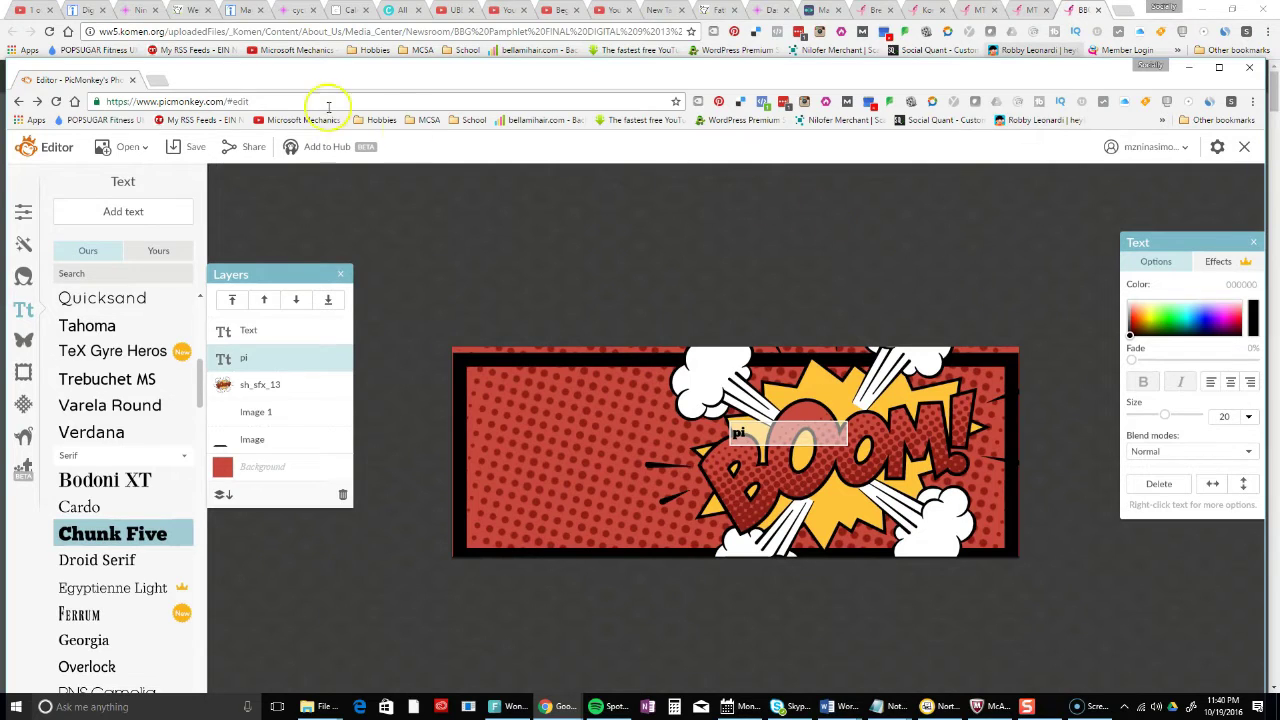
pyautogui.click(1218, 70)
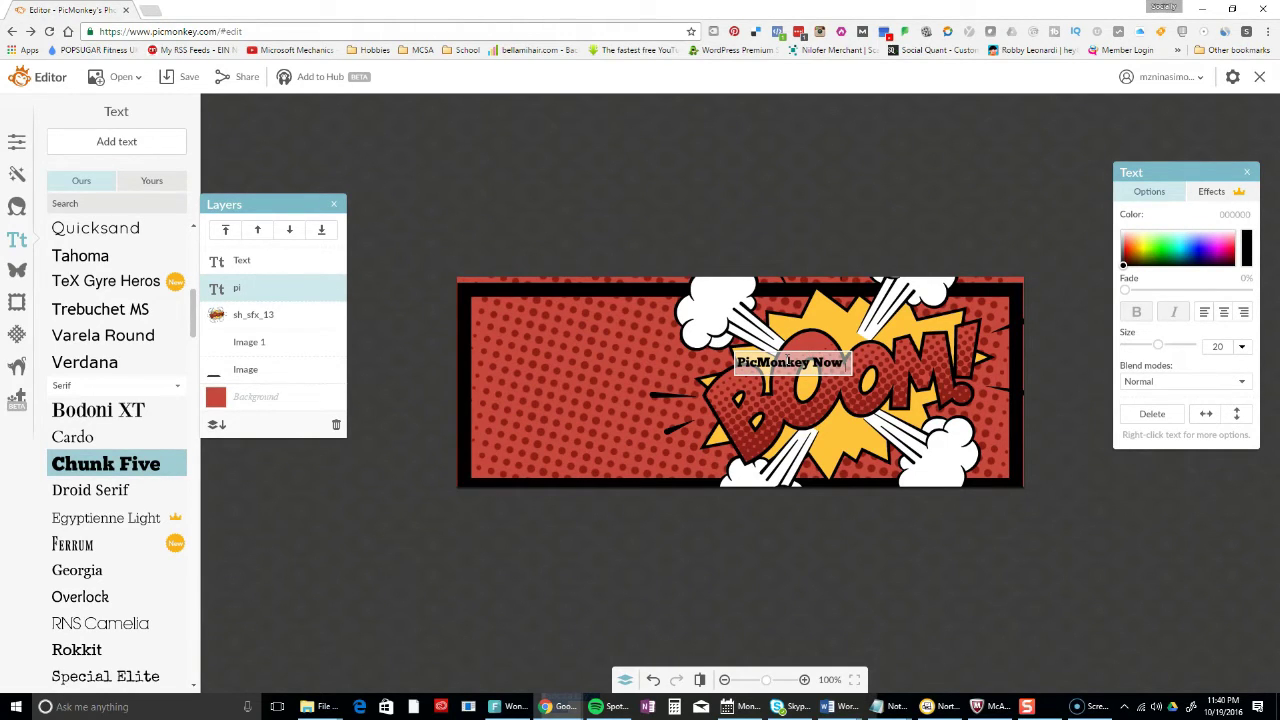
pyautogui.press('Return')
pyautogui.write('has templates')
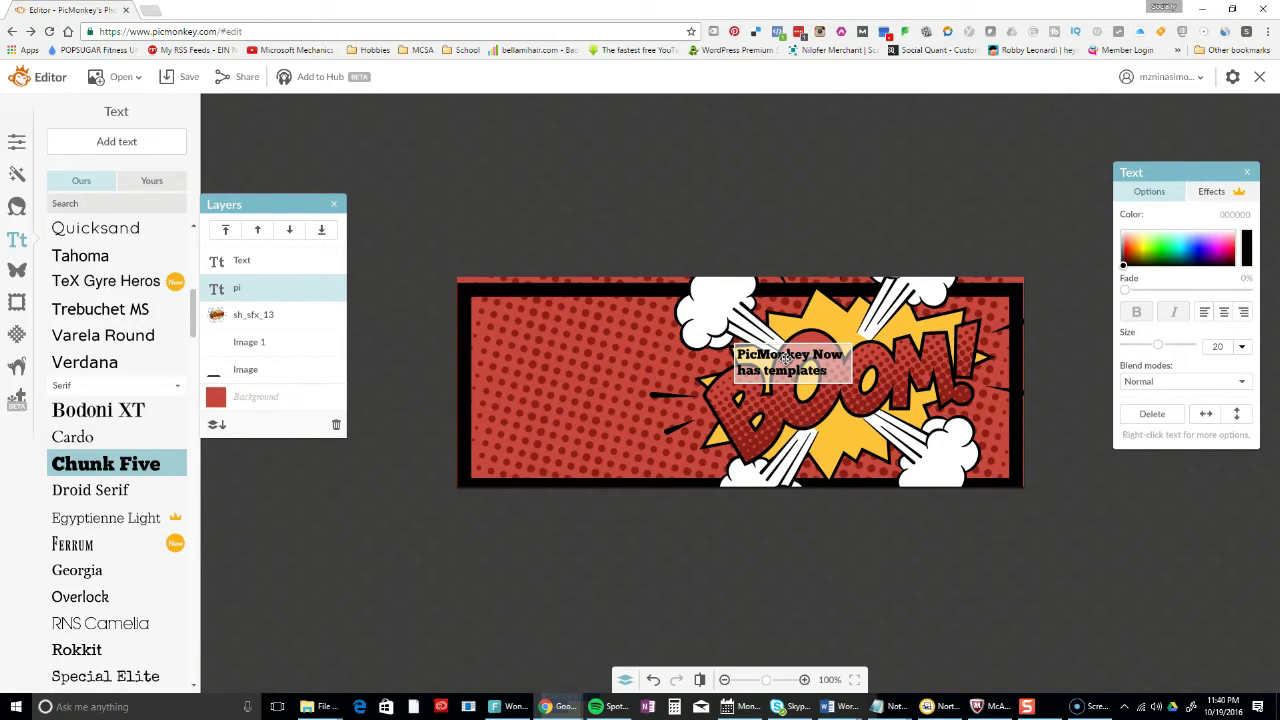
# Deselect, then reselect the 'PicMonkey Now has templates' text box and its layer
pyautogui.click(651, 249)
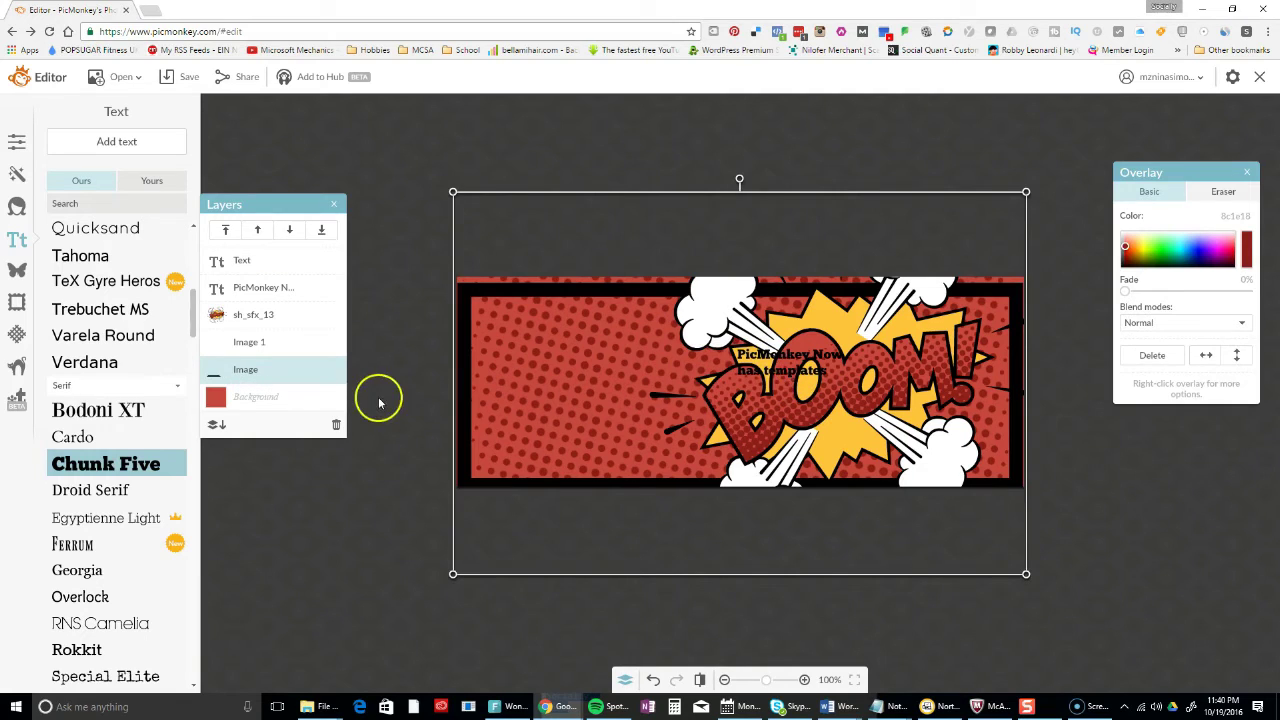
pyautogui.click(340, 463)
pyautogui.click(765, 368)
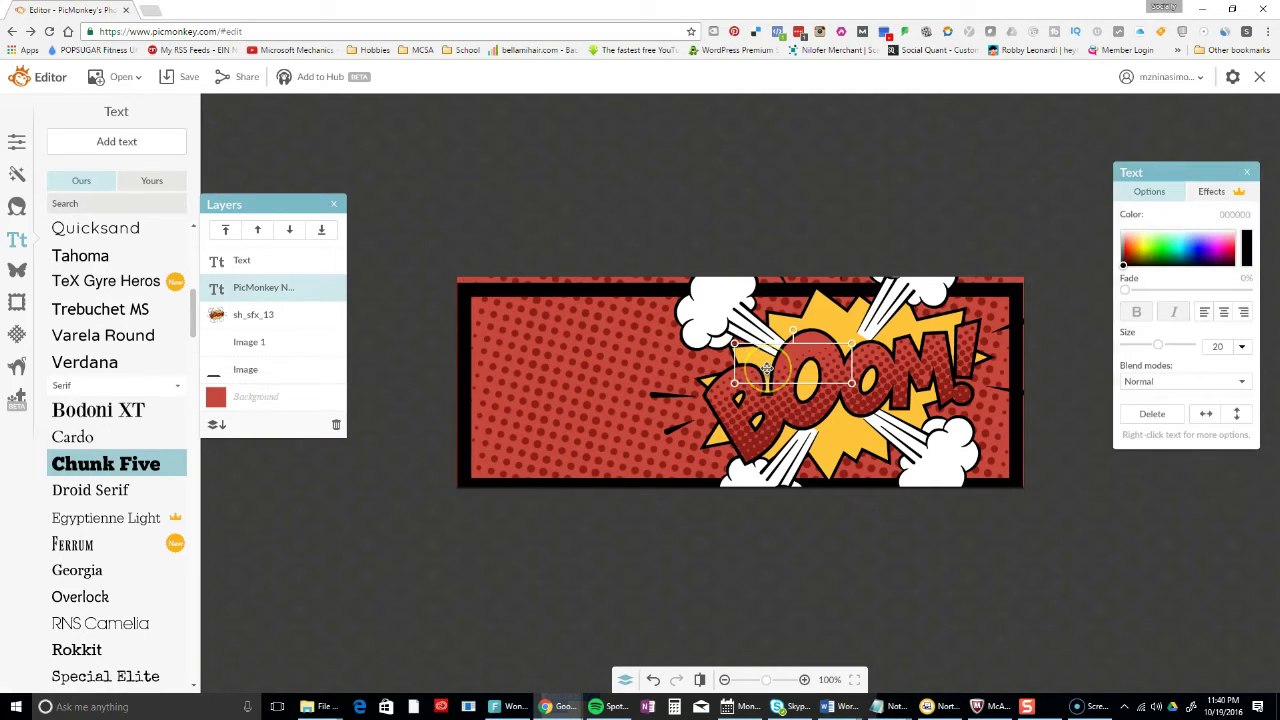
pyautogui.doubleClick(749, 374)
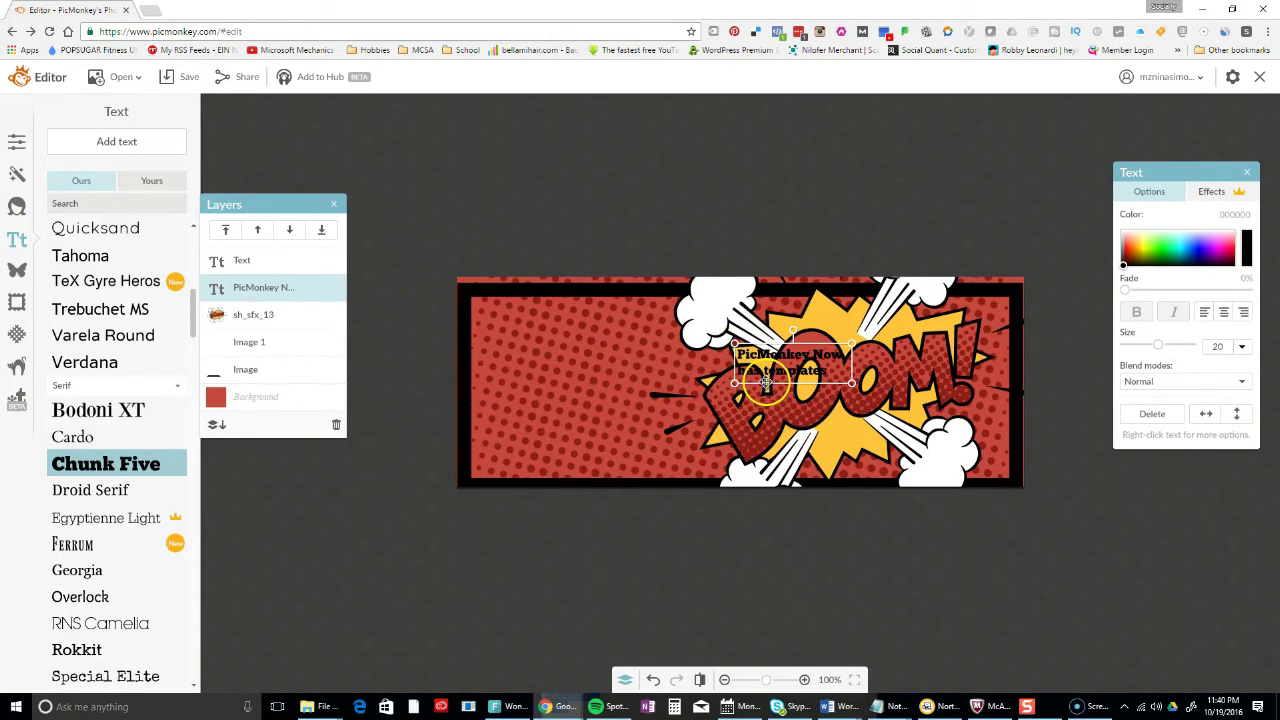
pyautogui.click(750, 378)
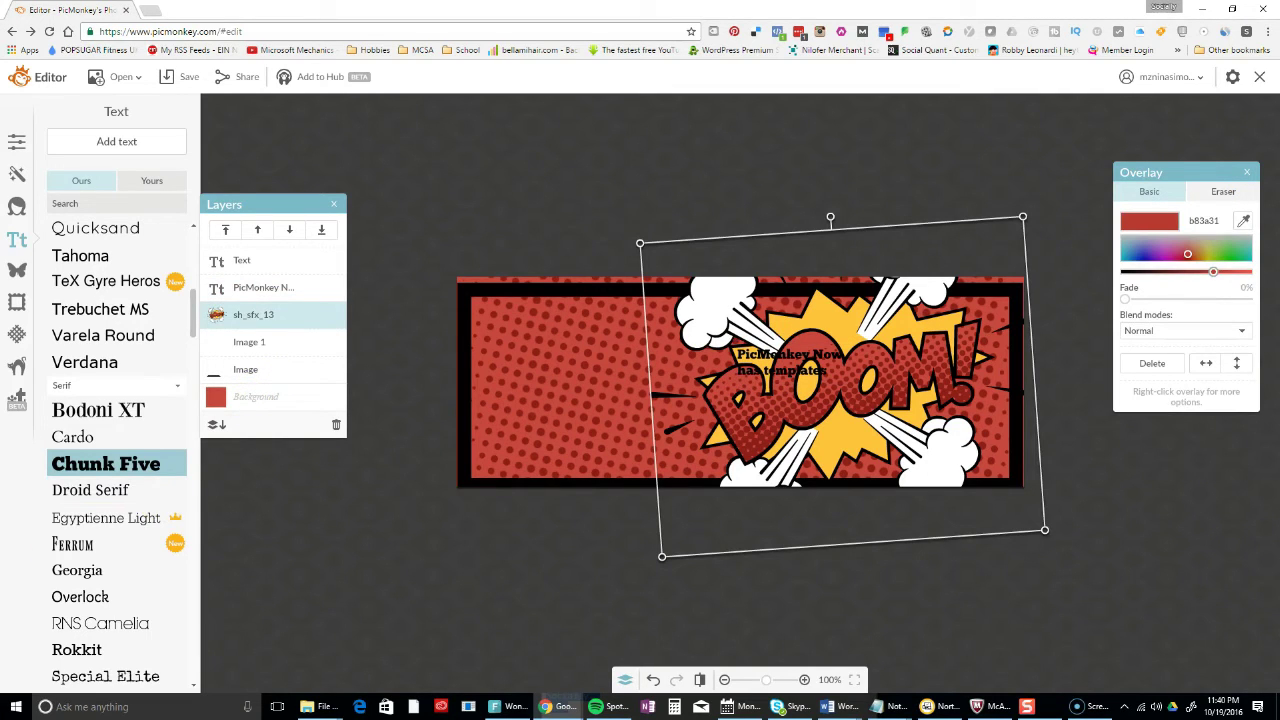
pyautogui.click(263, 287)
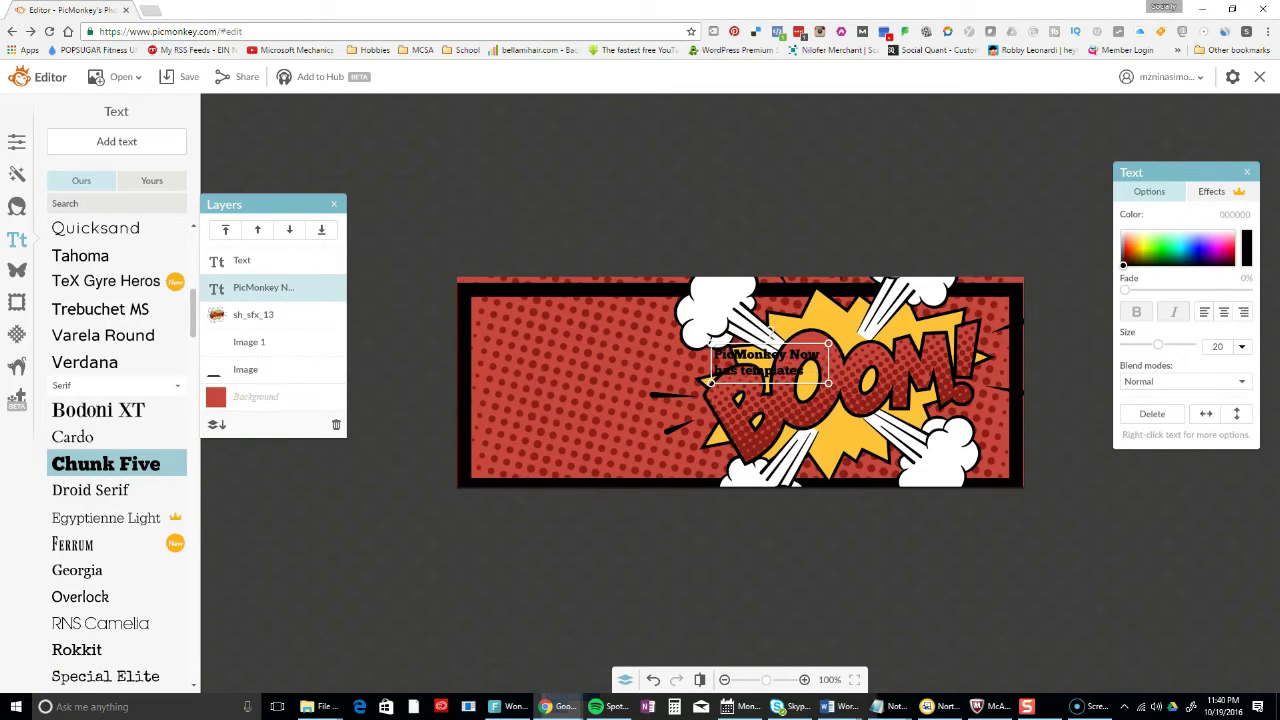
# Move the title left across BOOM and resize it, ending at size 26
pyautogui.moveTo(760, 362); pyautogui.dragTo(619, 362)
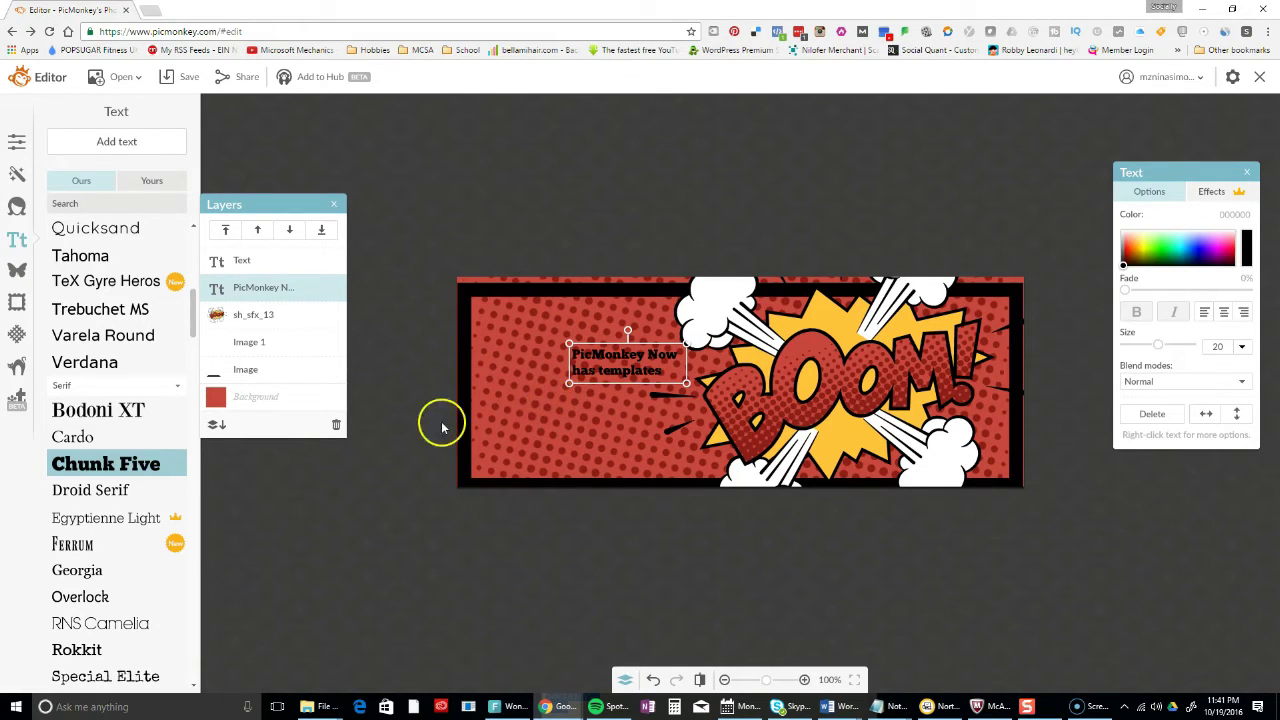
pyautogui.moveTo(686, 383); pyautogui.dragTo(677, 380)
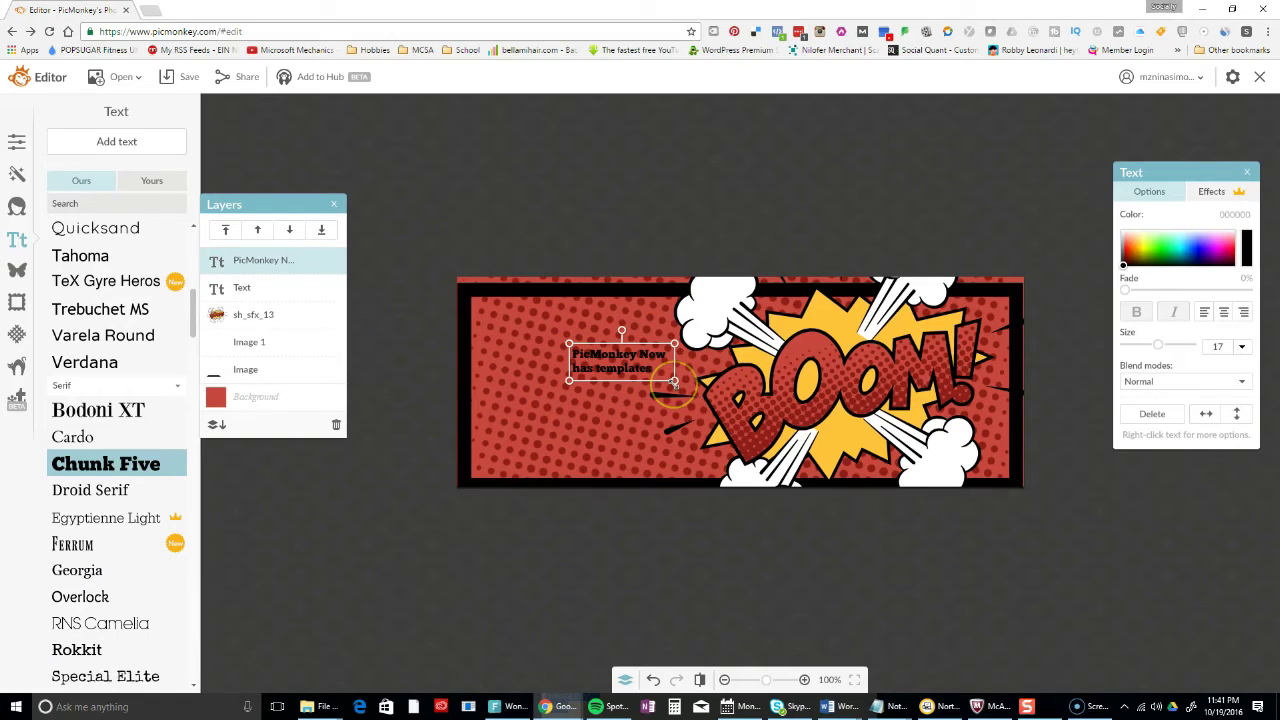
pyautogui.click(677, 386)
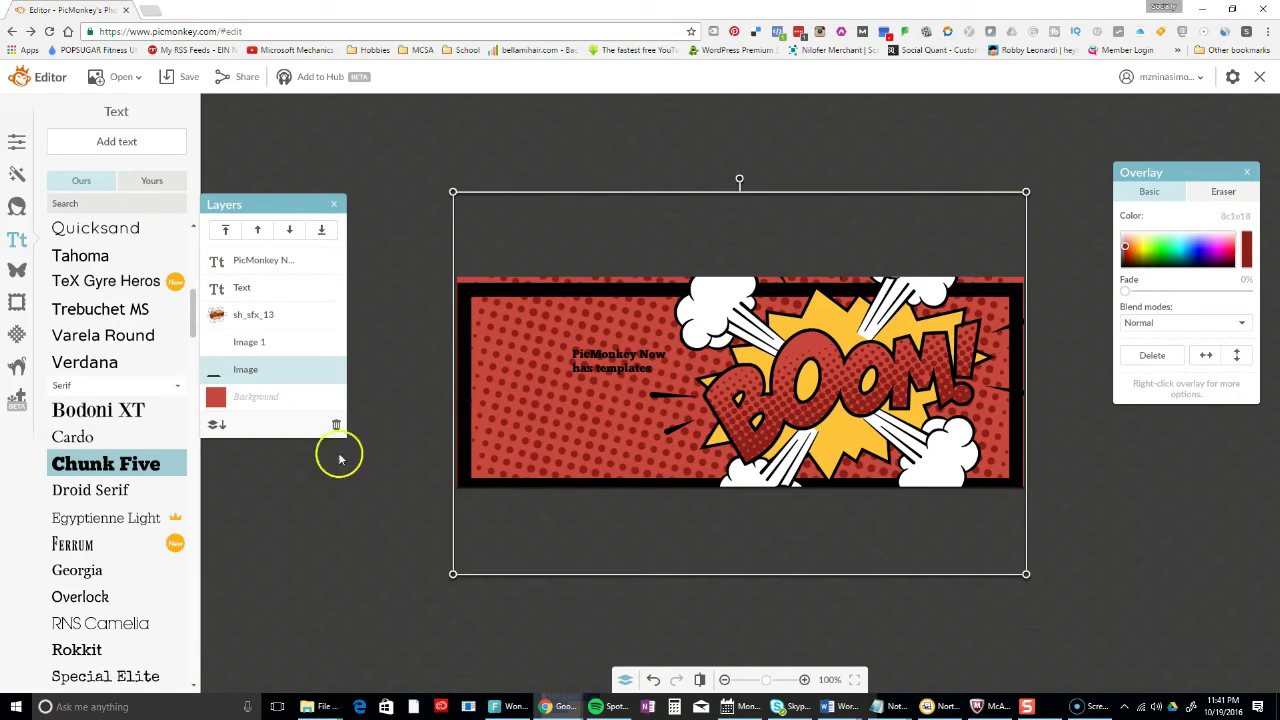
pyautogui.click(251, 259)
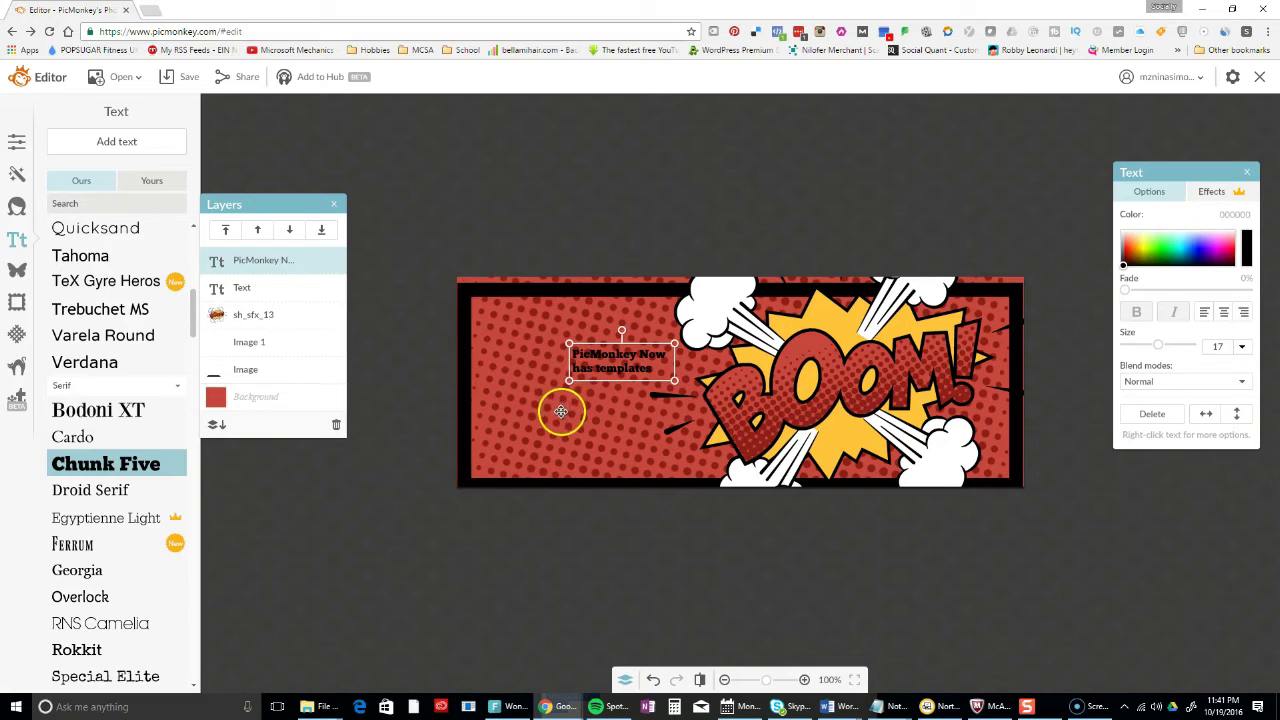
pyautogui.moveTo(569, 343); pyautogui.dragTo(475, 297)
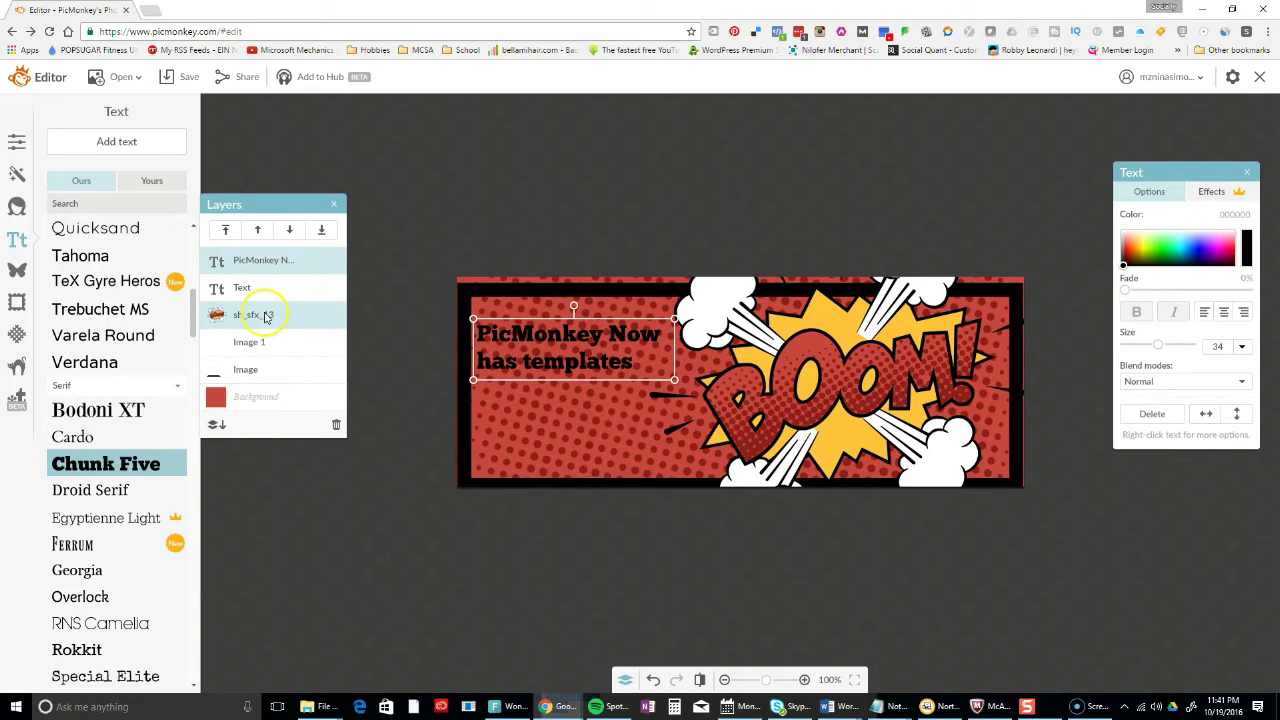
# Center-align the title, make it white, and add a drop shadow at distance 9, angle 4°
pyautogui.click(1223, 312)
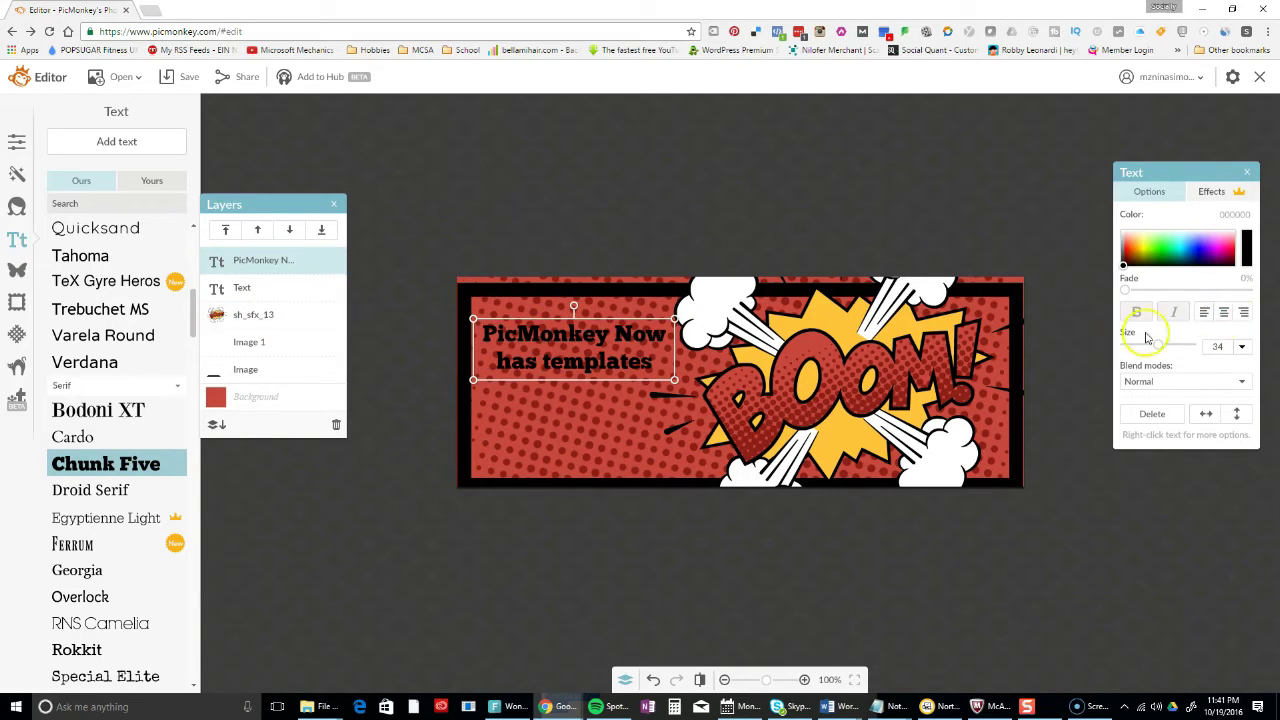
pyautogui.click(1172, 226)
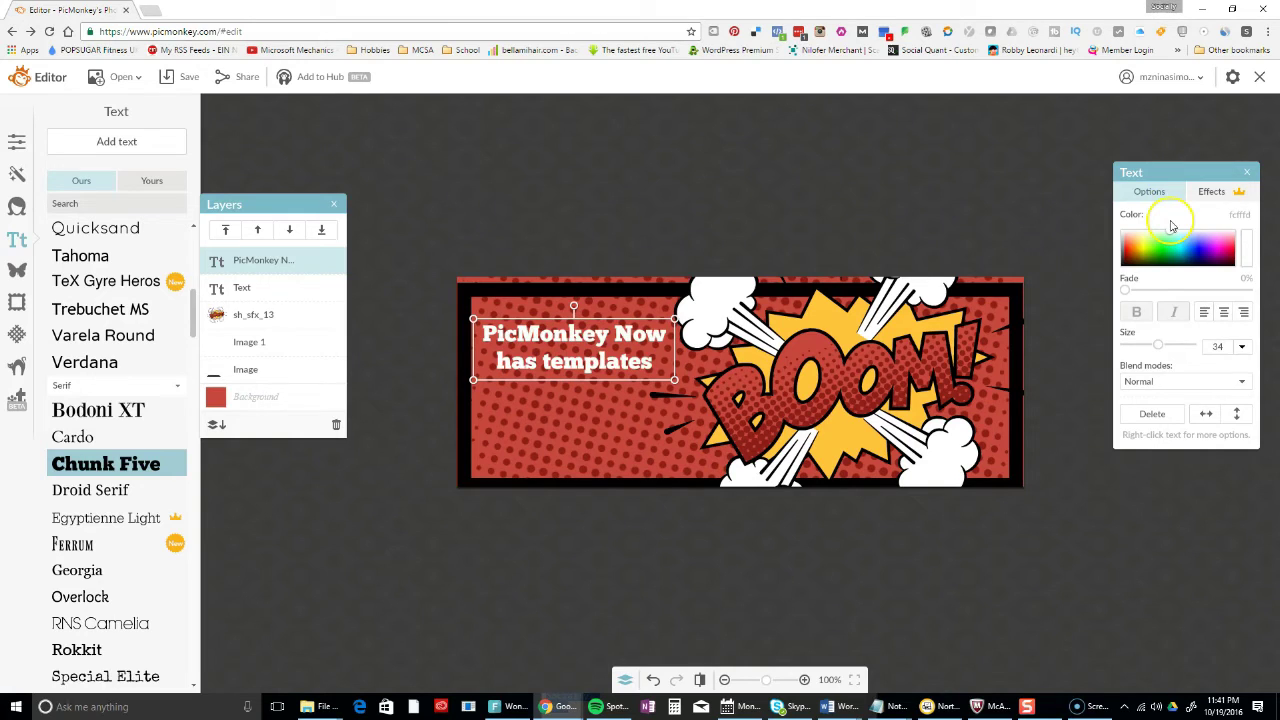
pyautogui.click(1210, 196)
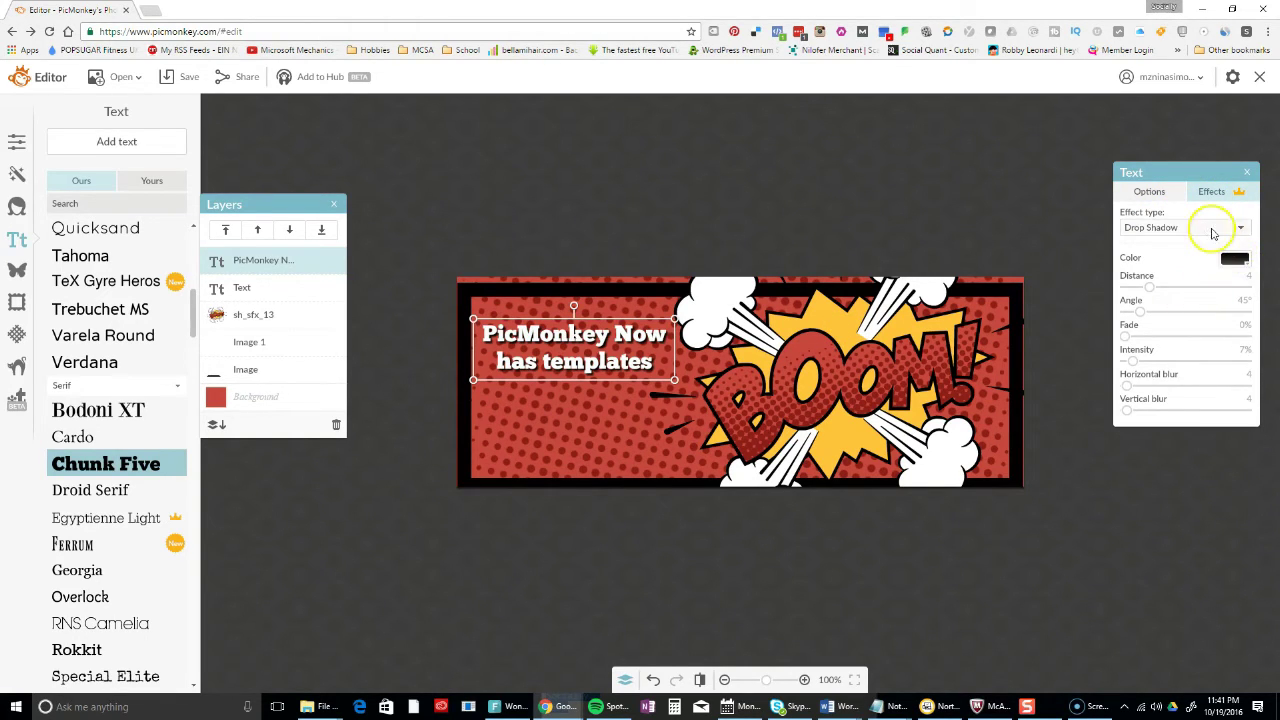
pyautogui.moveTo(1152, 287); pyautogui.dragTo(1165, 362)
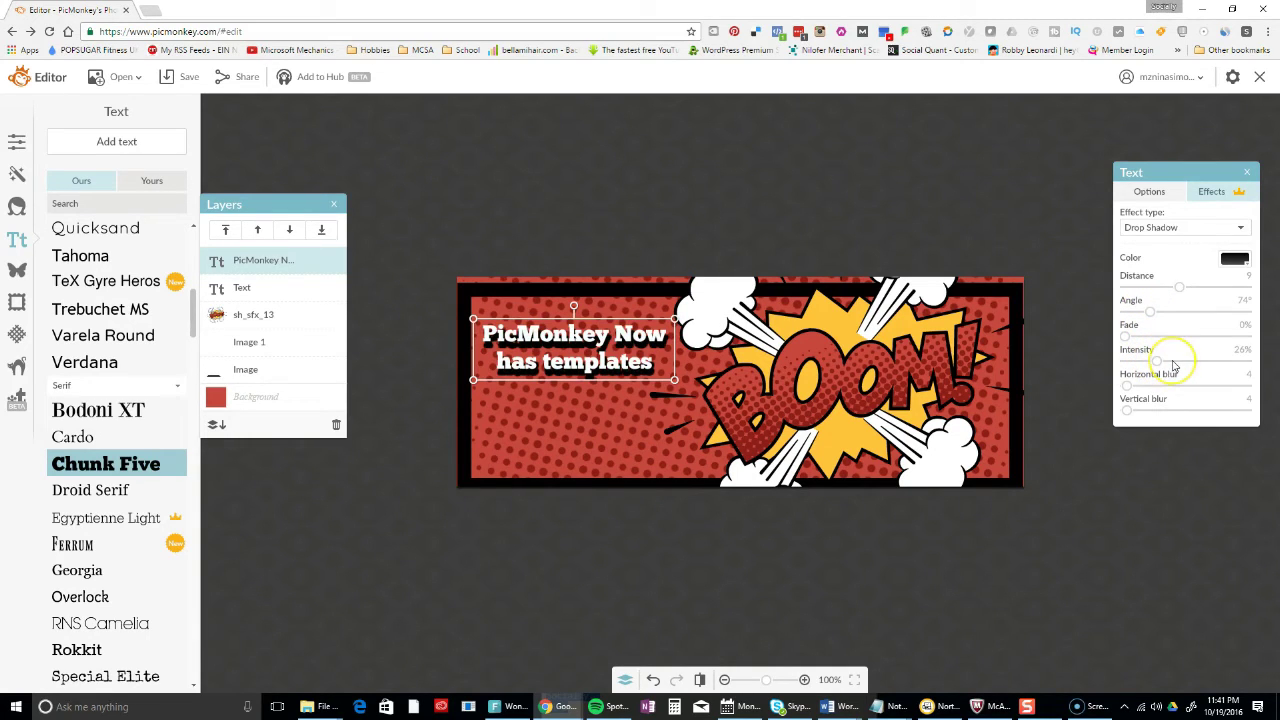
pyautogui.moveTo(1152, 314); pyautogui.dragTo(1127, 314)
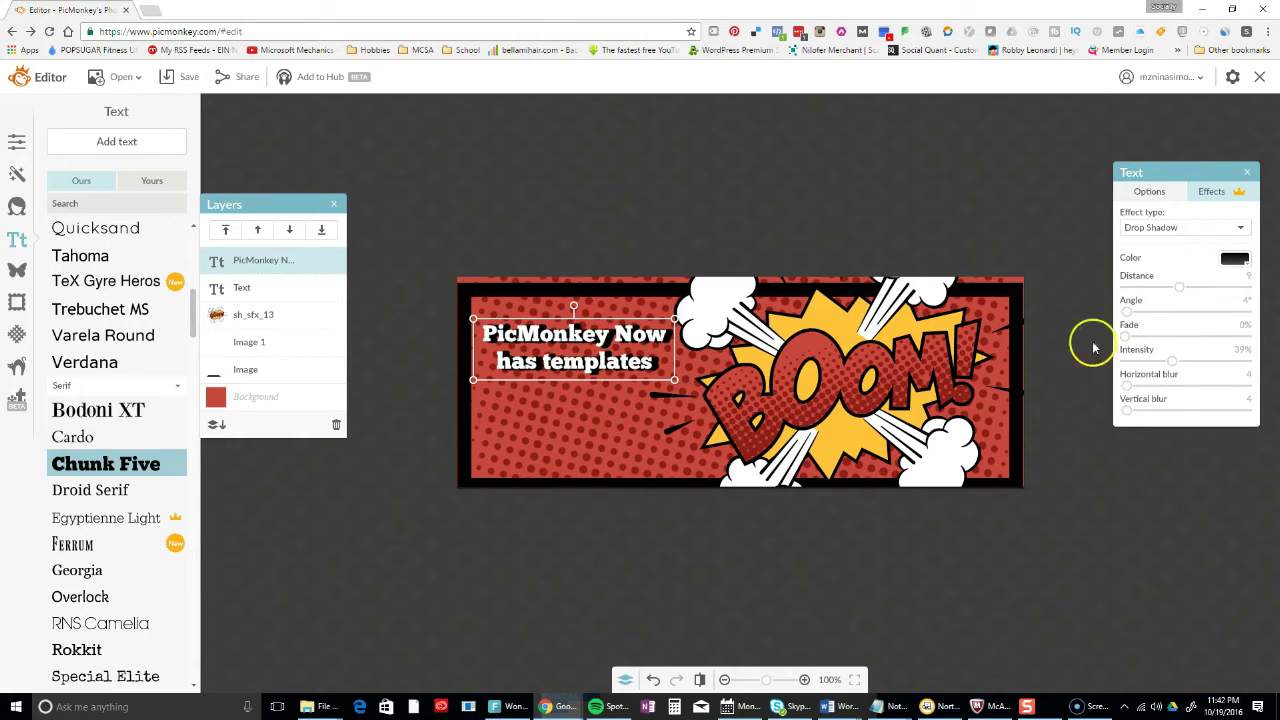
# Drag the title's Size slider up to 54, then reselect the title text layer
pyautogui.click(1148, 194)
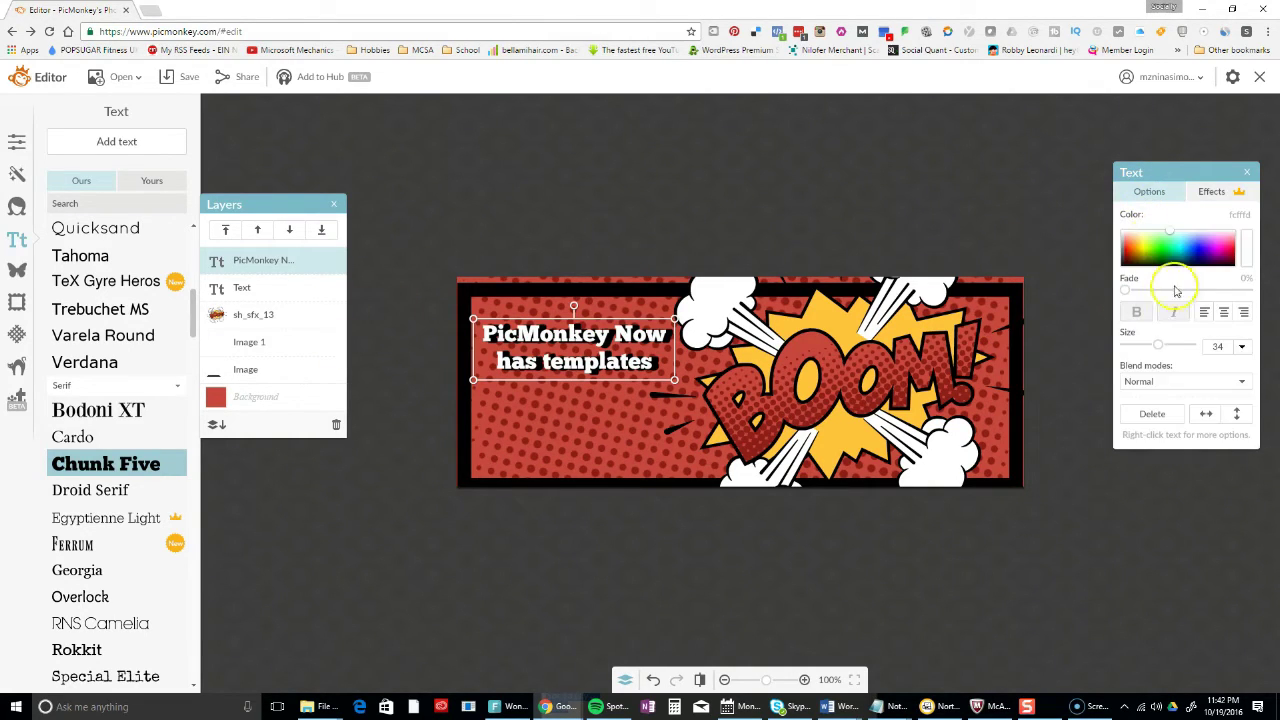
pyautogui.moveTo(1163, 350); pyautogui.dragTo(1175, 350)
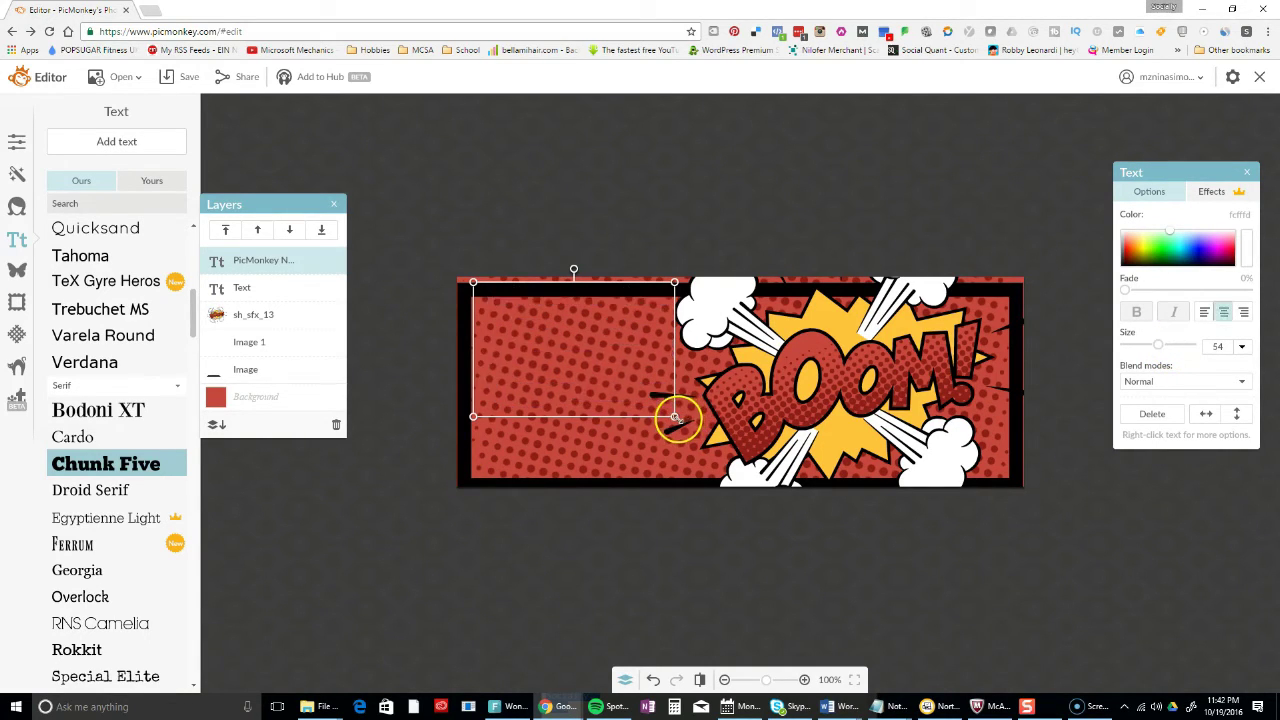
pyautogui.click(692, 422)
pyautogui.click(1077, 469)
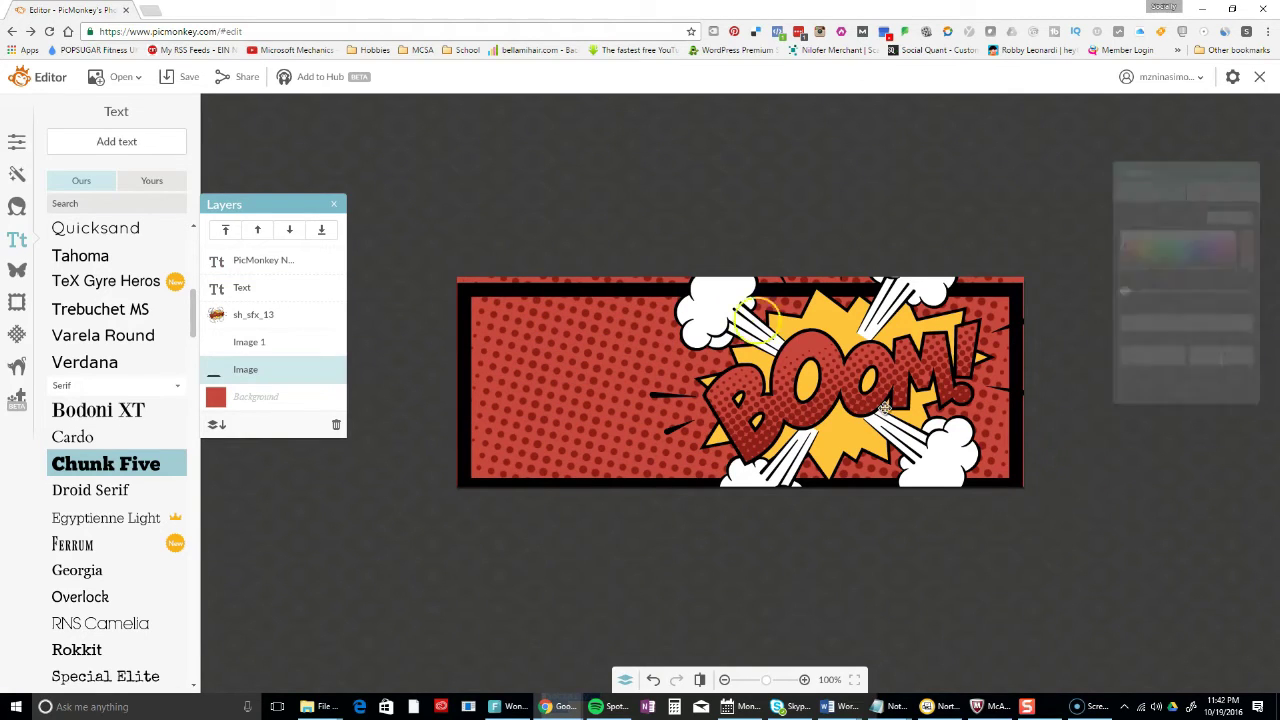
pyautogui.click(237, 262)
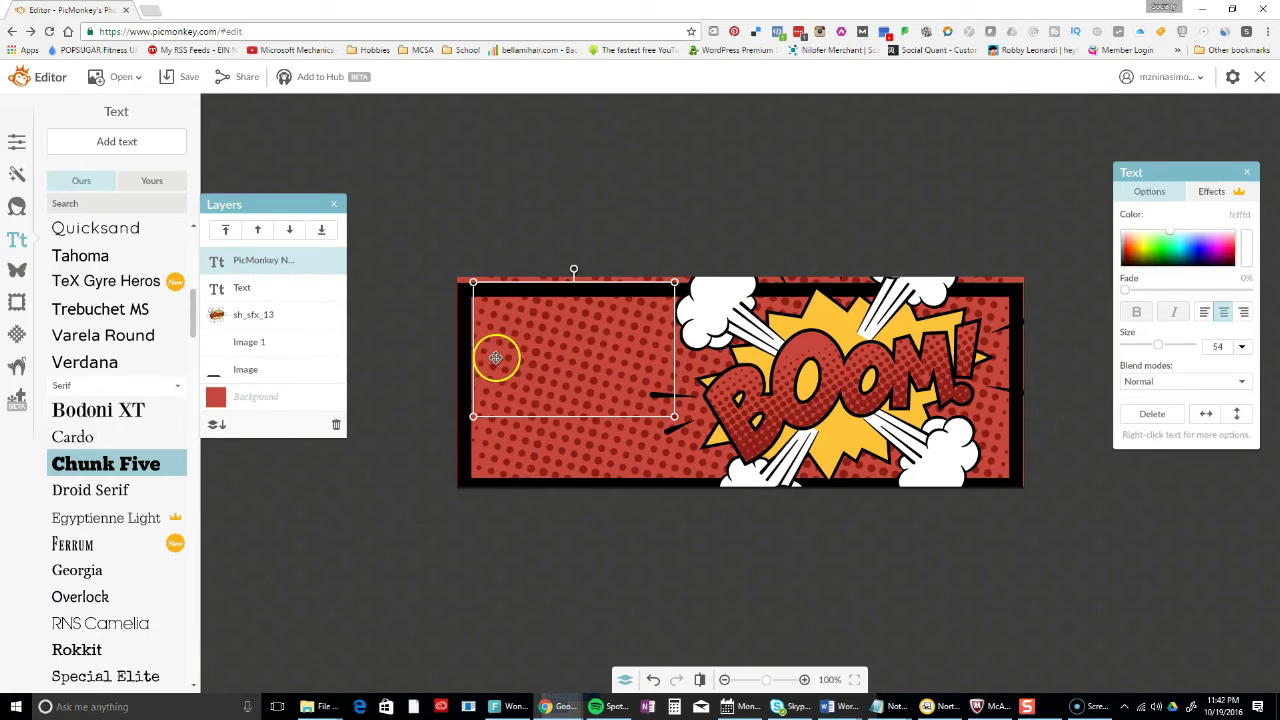
# Enter size 50 for the title, undoing an accidental size 8, then deselect to preview
pyautogui.click(1220, 347)
pyautogui.write('50')
pyautogui.press('Return')
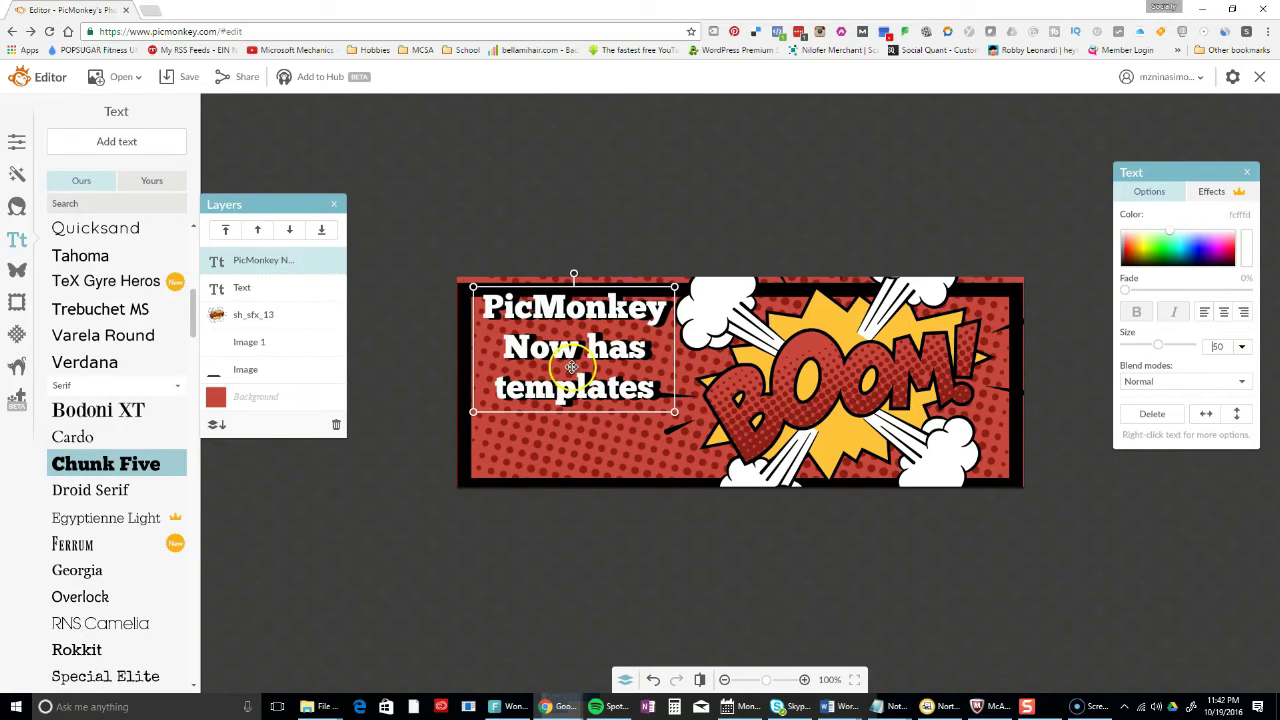
pyautogui.write('8')
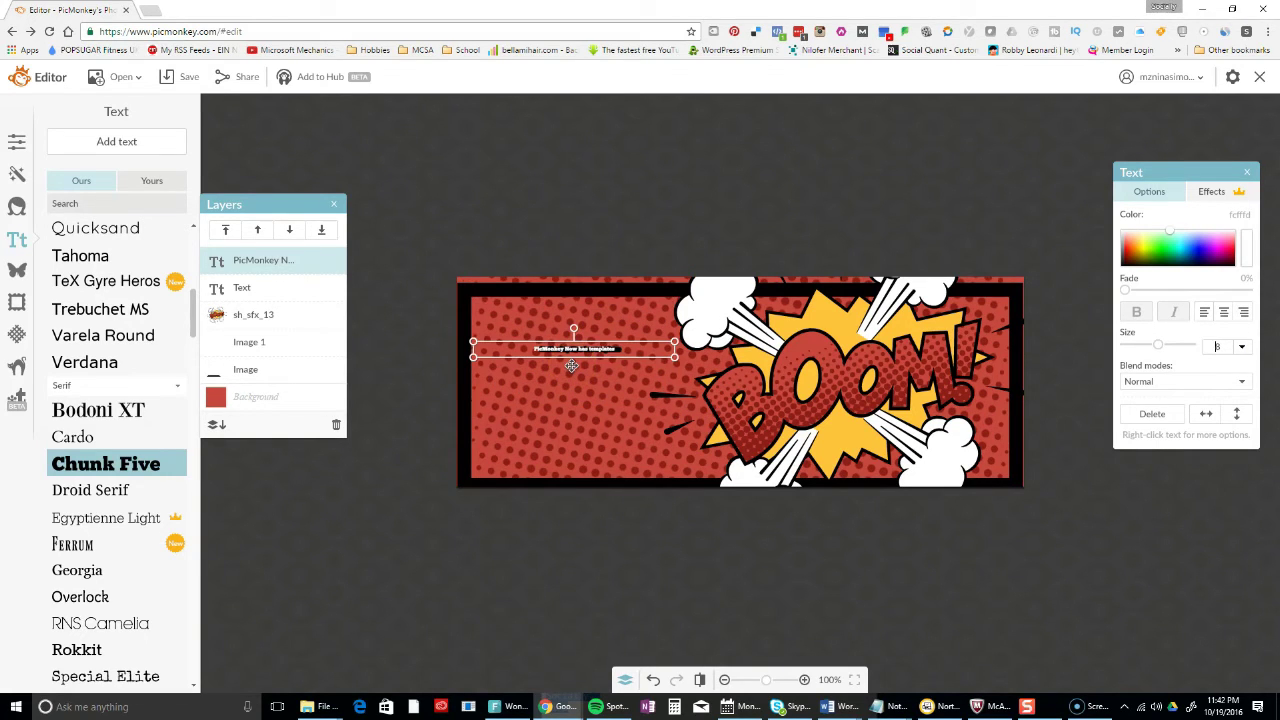
pyautogui.hotkey('ctrl', 'z')
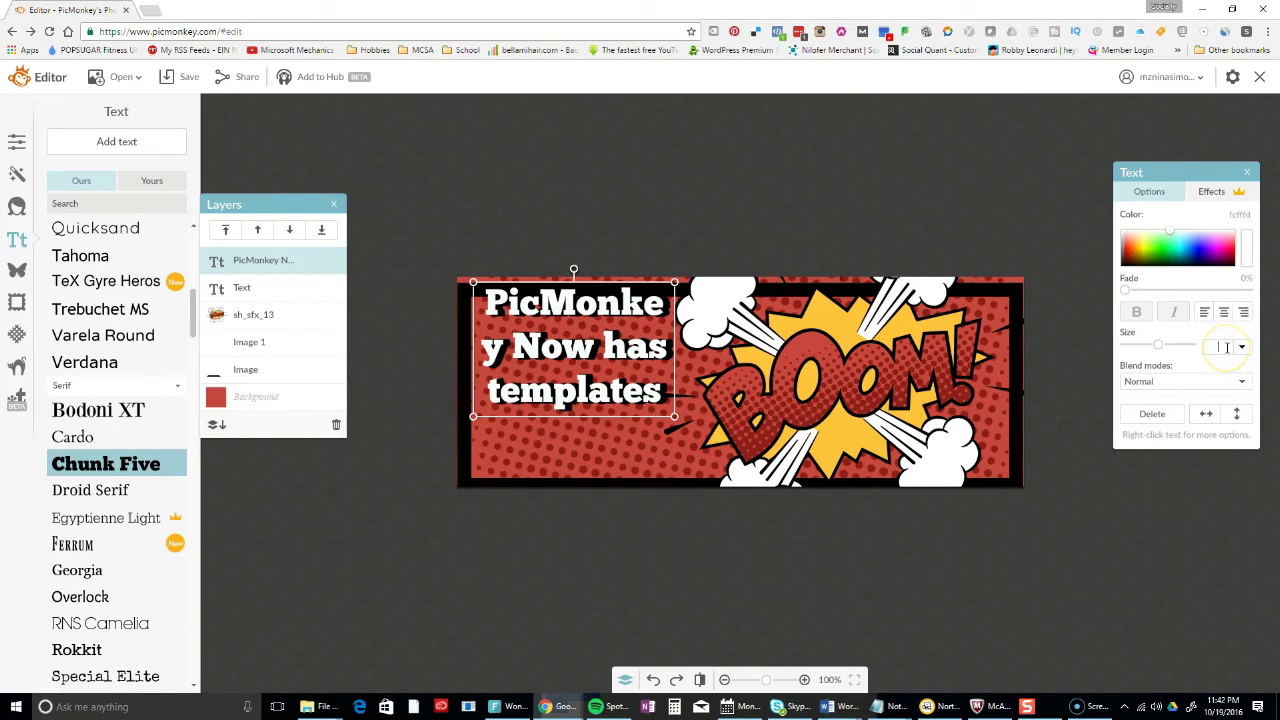
pyautogui.write('50')
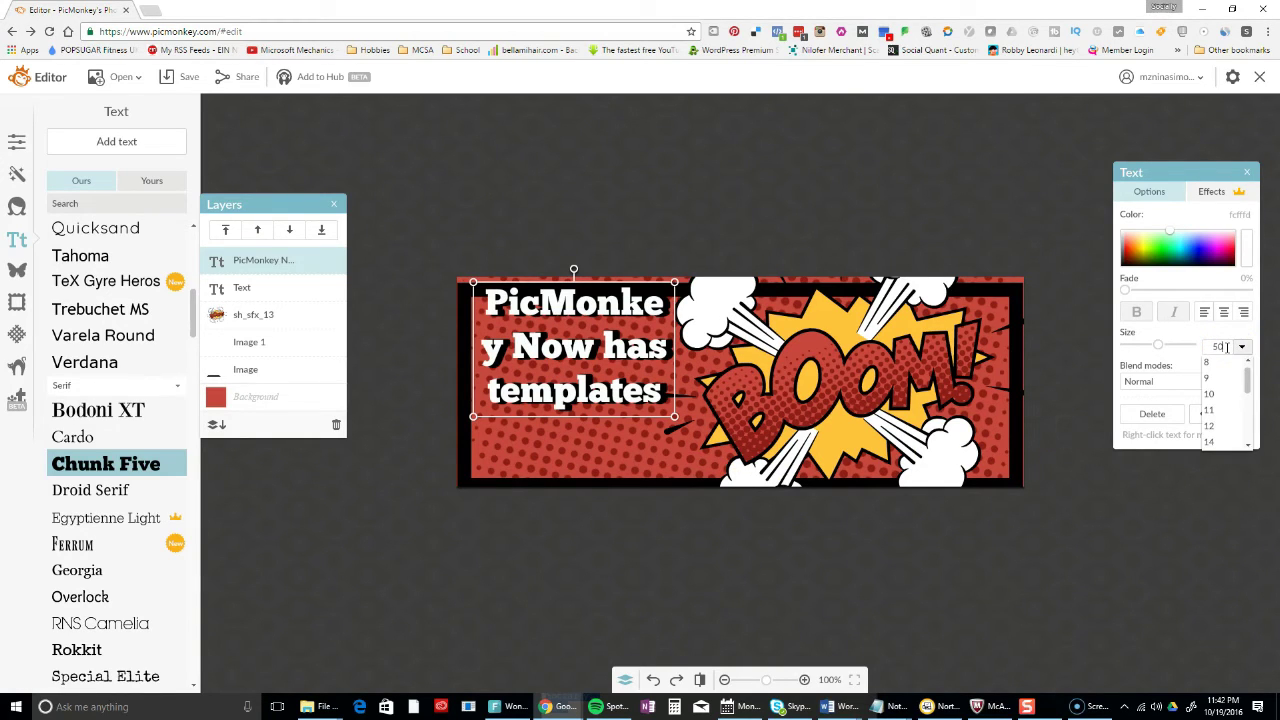
pyautogui.press('Return')
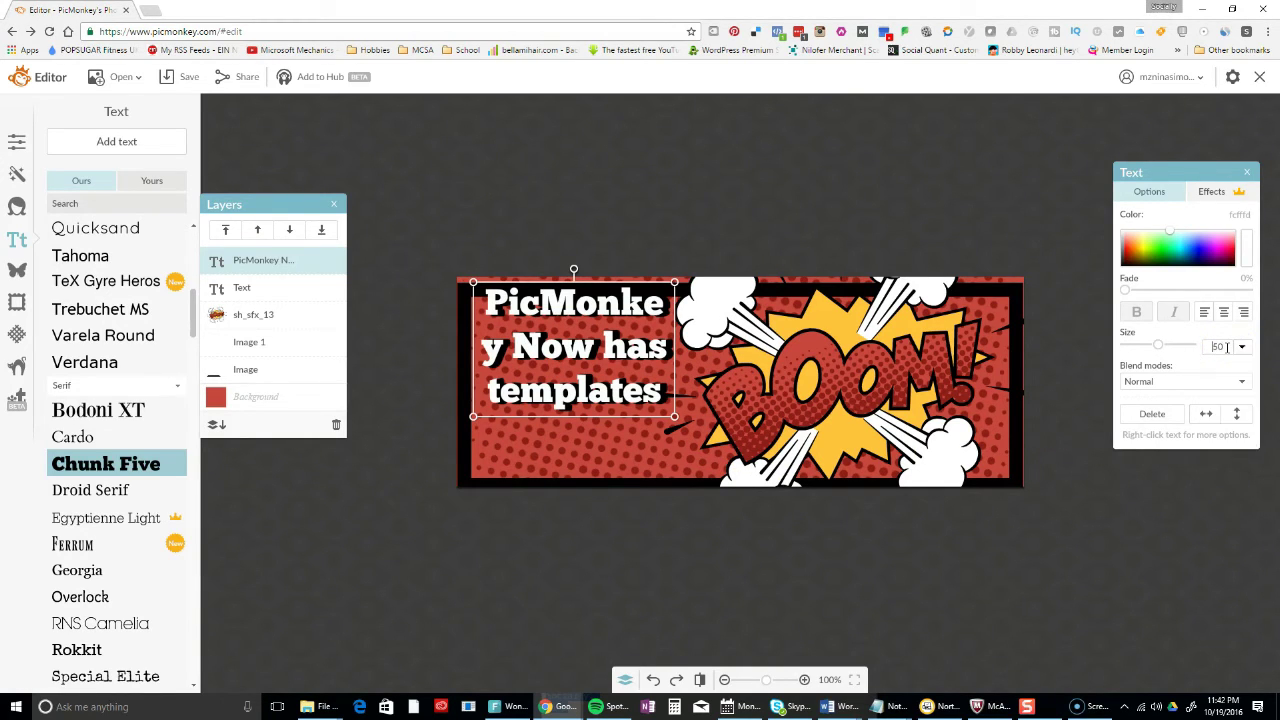
pyautogui.click(950, 251)
pyautogui.click(423, 168)
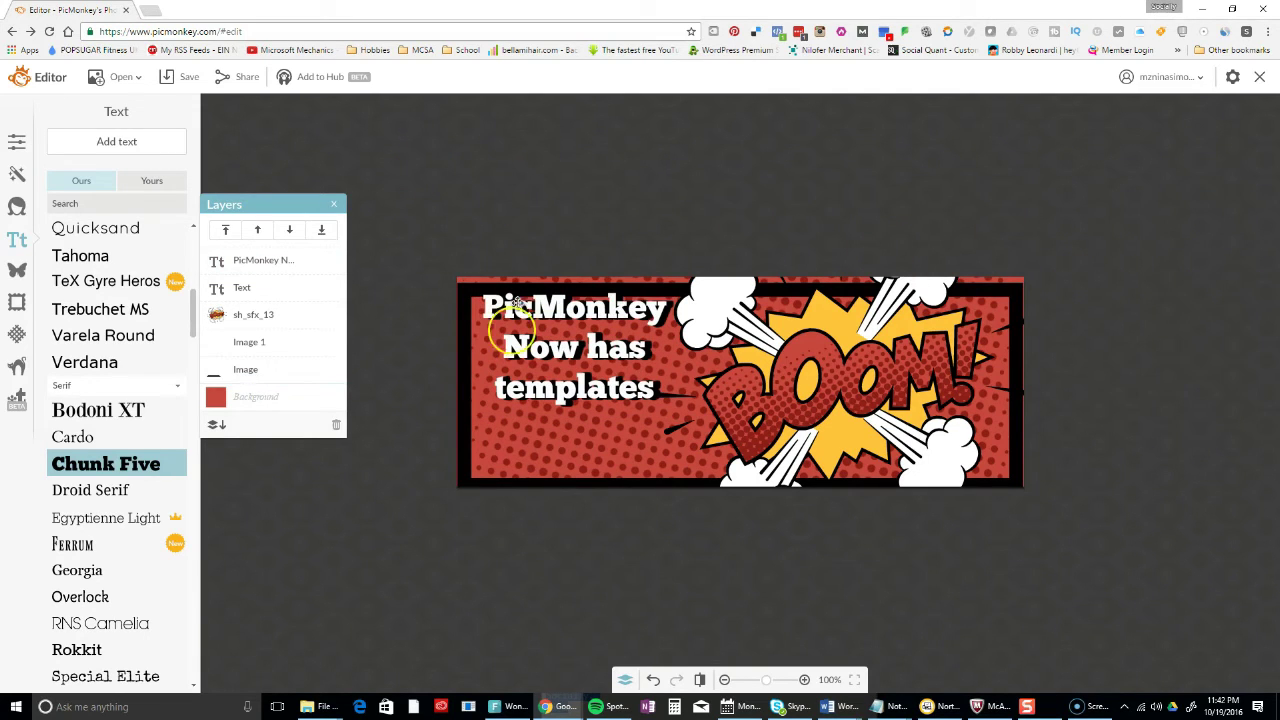
pyautogui.click(512, 336)
pyautogui.click(491, 206)
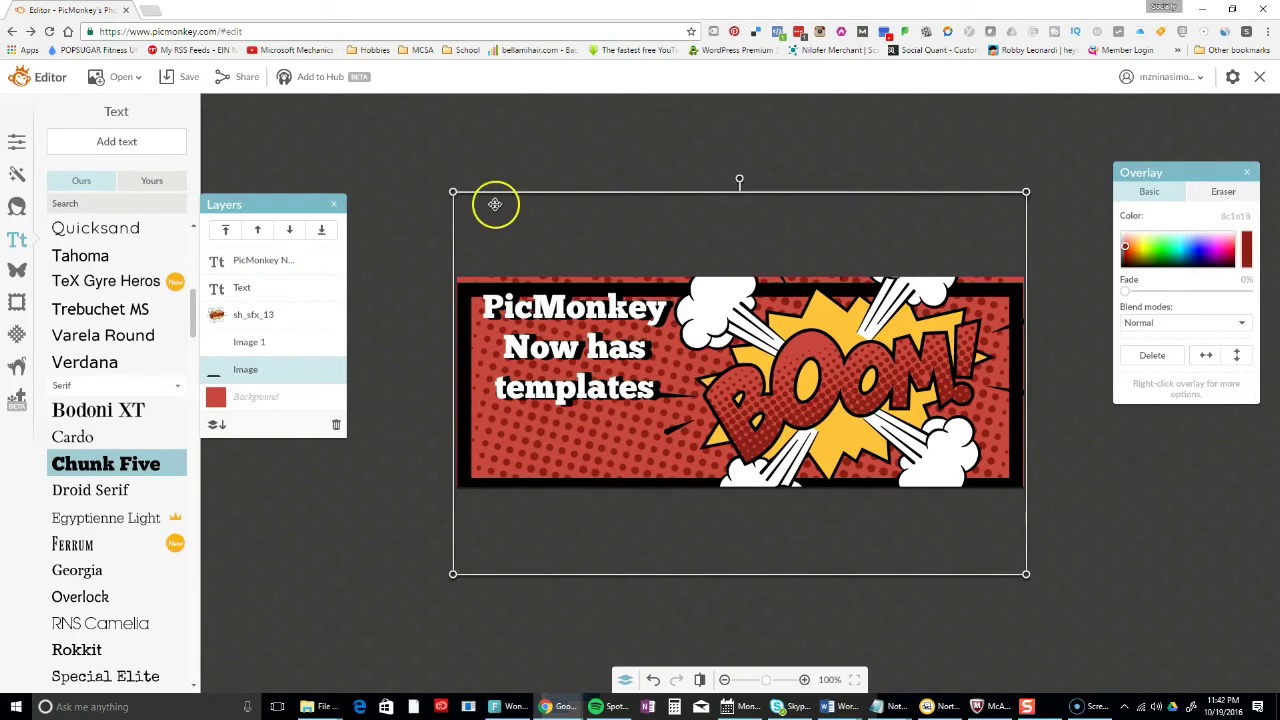
pyautogui.click(354, 149)
# Leave the save page without saving, then add the banner to the Hub titled 'Kaboom'
pyautogui.click(188, 82)
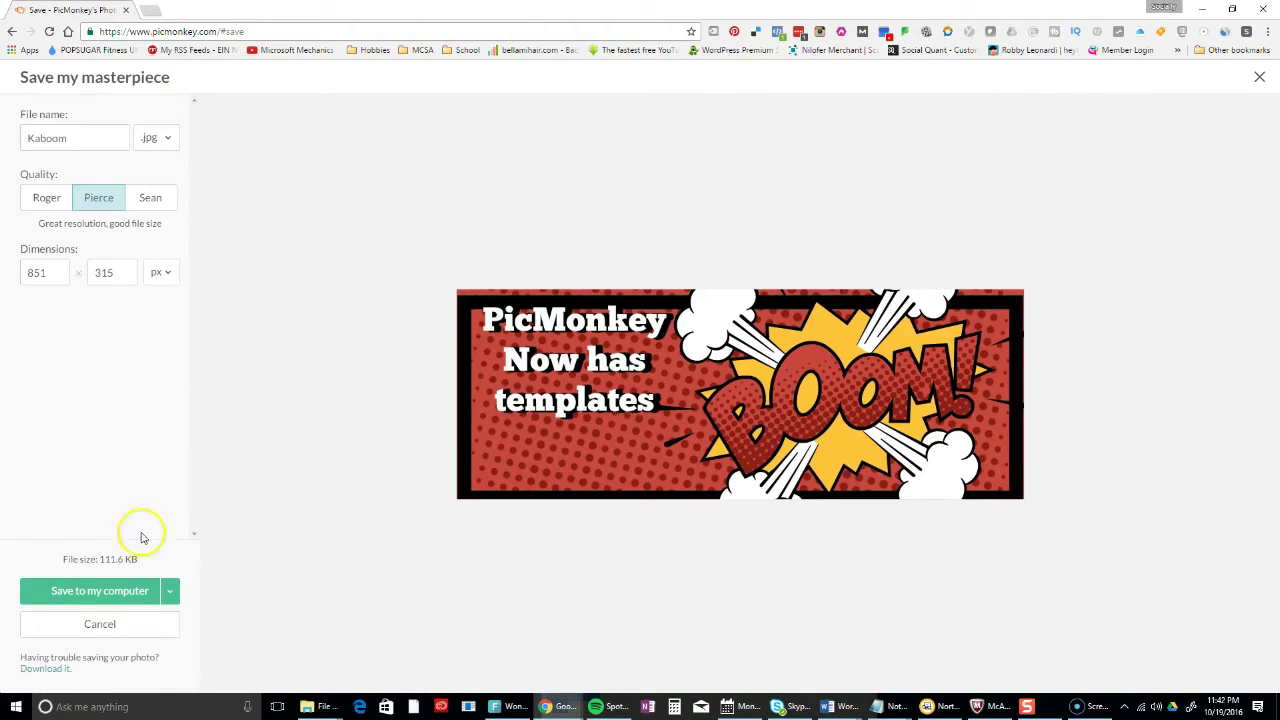
pyautogui.click(169, 595)
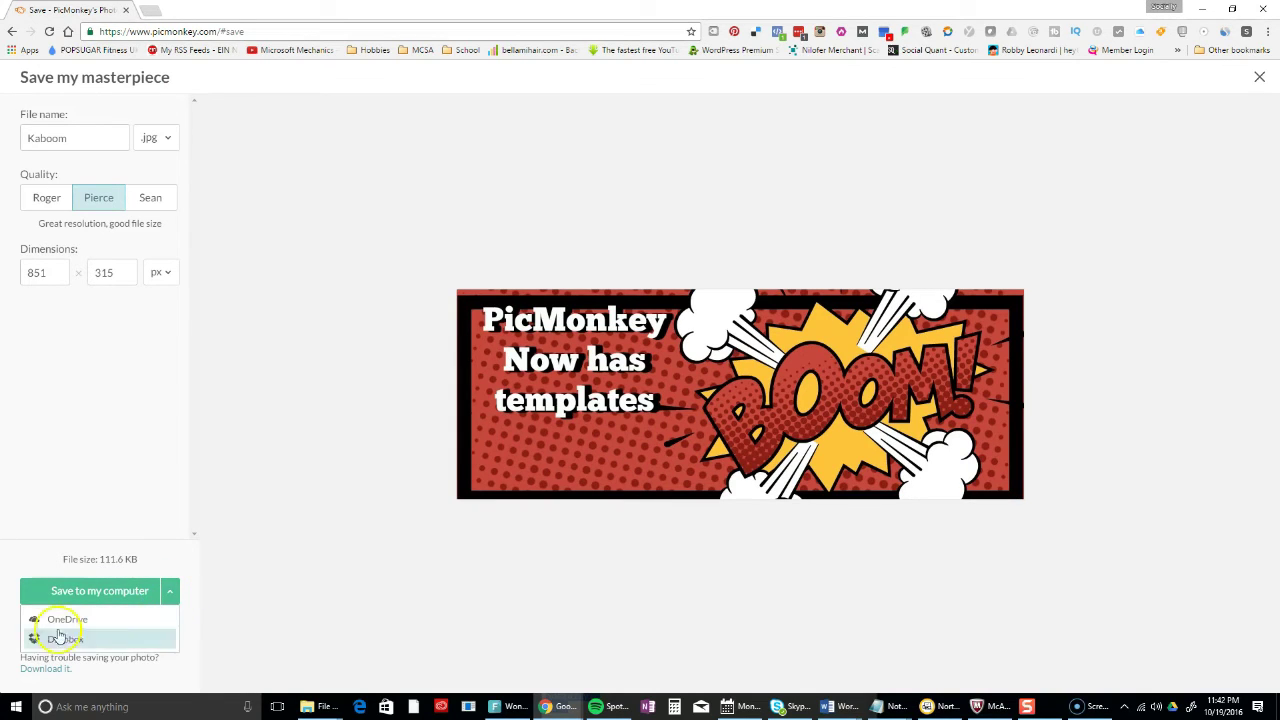
pyautogui.click(88, 495)
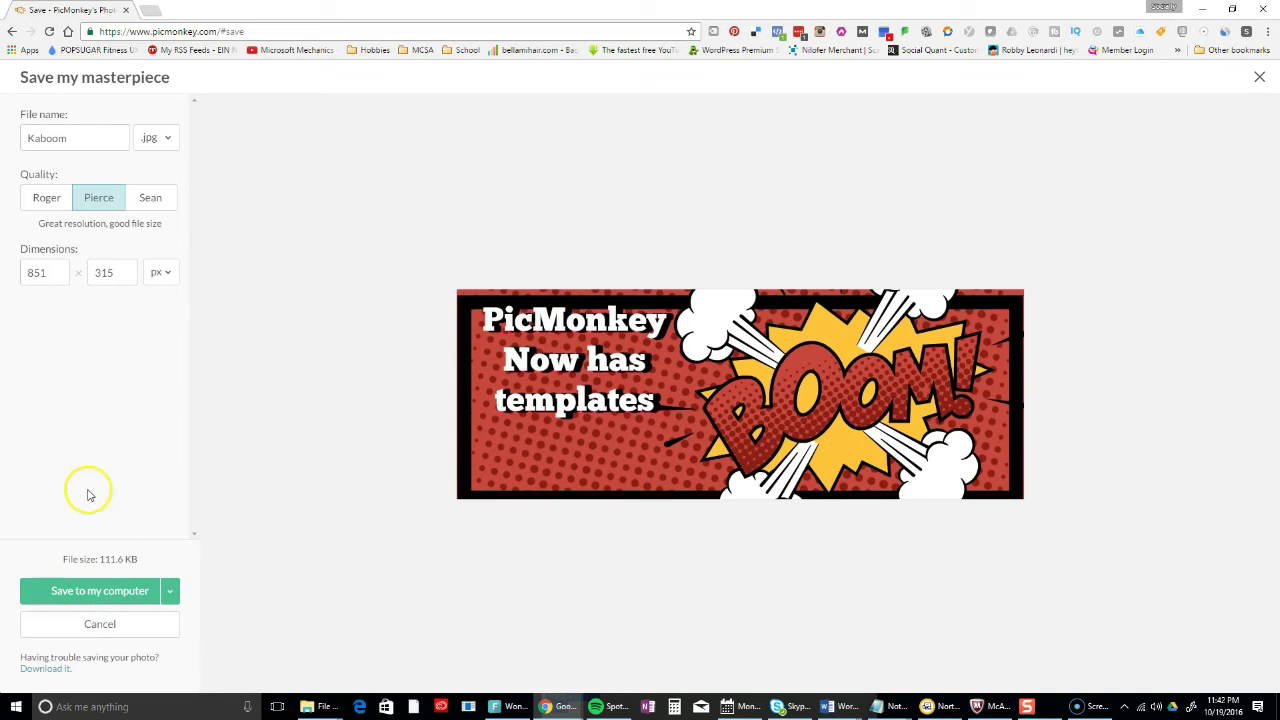
pyautogui.click(100, 624)
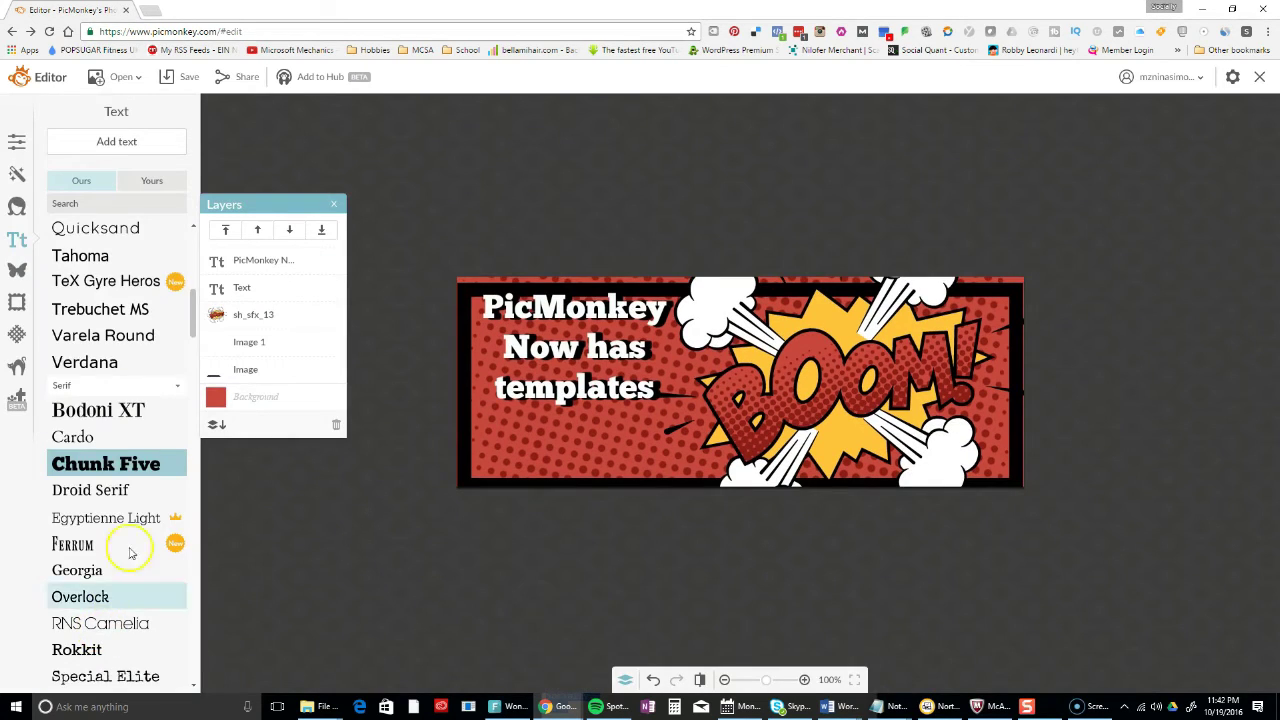
pyautogui.click(312, 78)
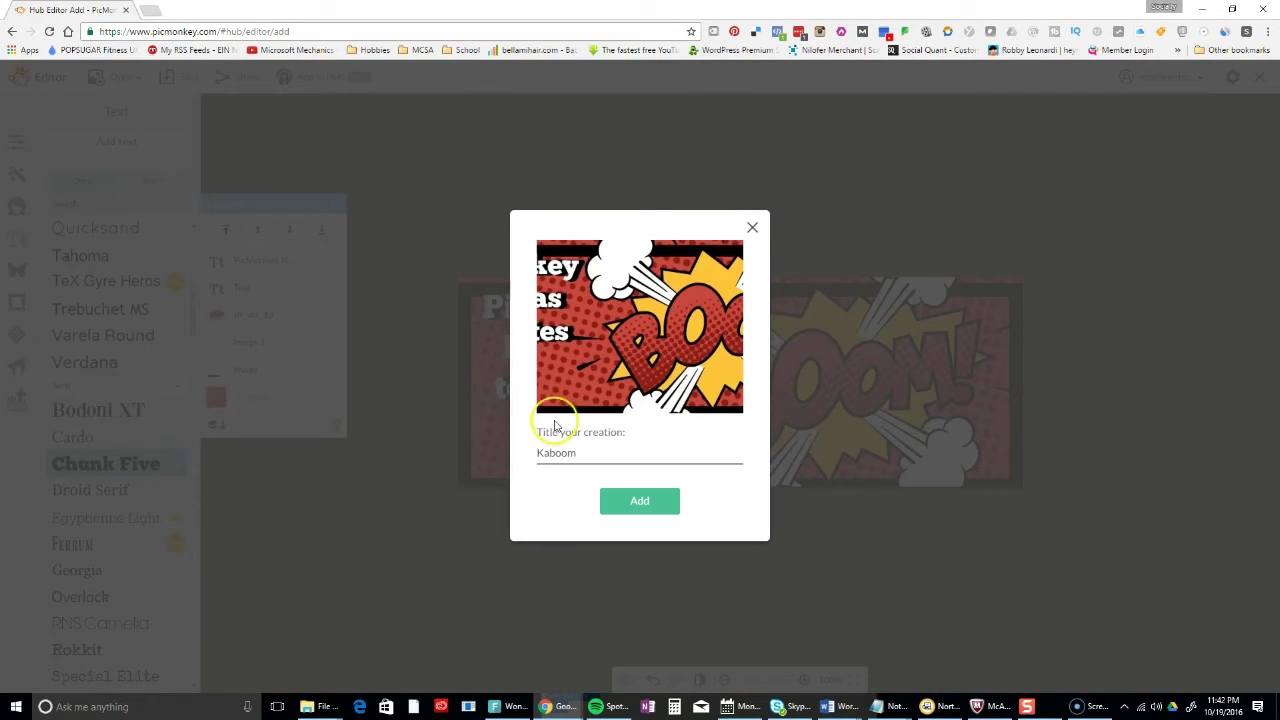
pyautogui.click(620, 500)
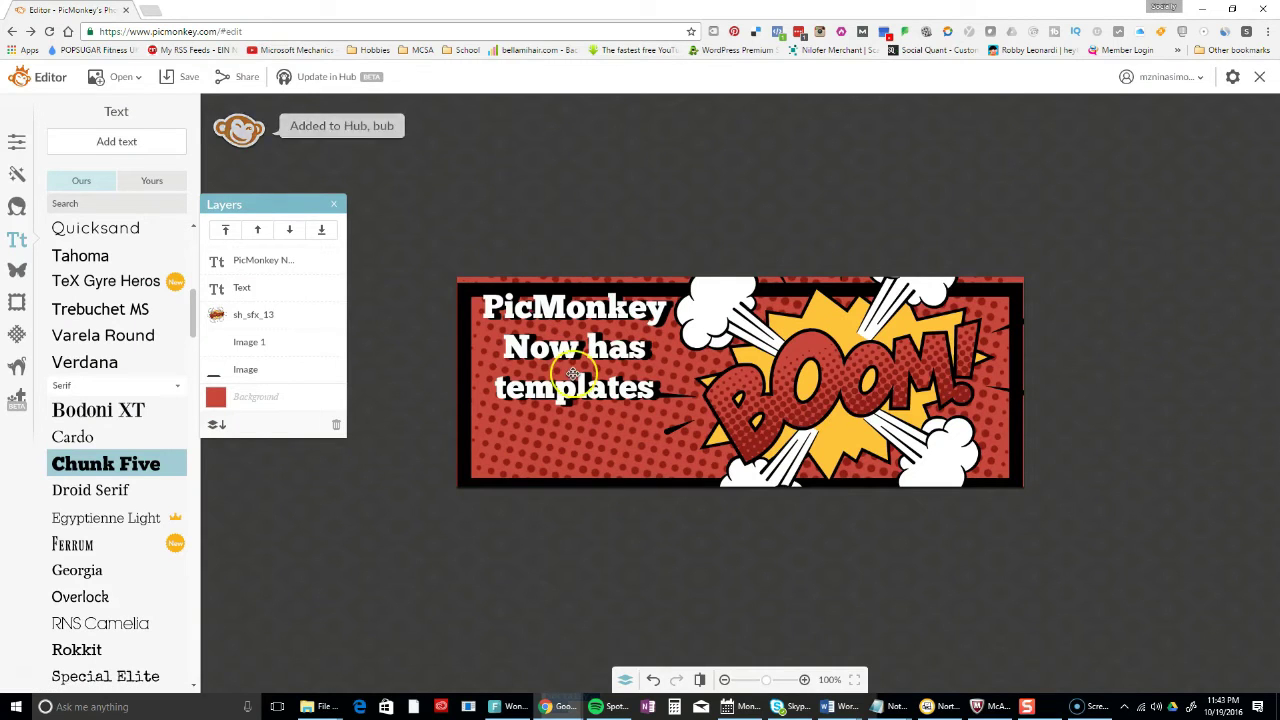
# Select the title layer, nudge it down two arrow steps, and deselect to check its position
pyautogui.click(565, 360)
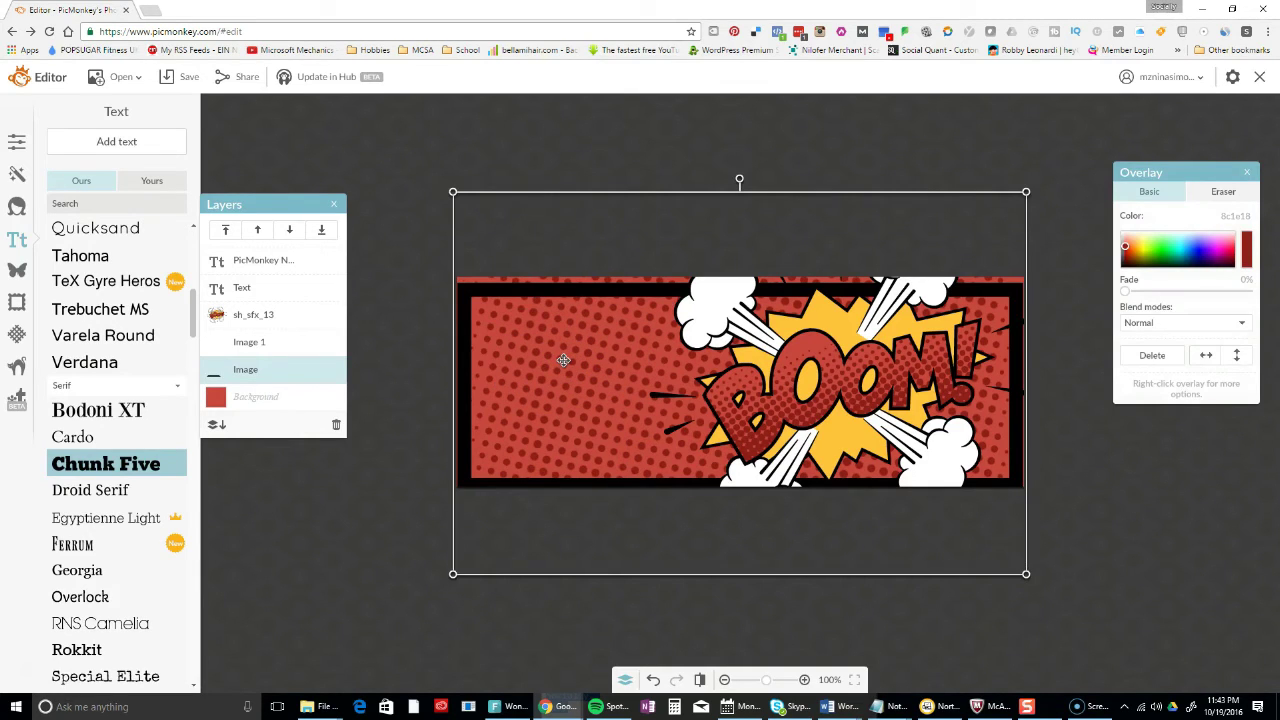
pyautogui.click(290, 260)
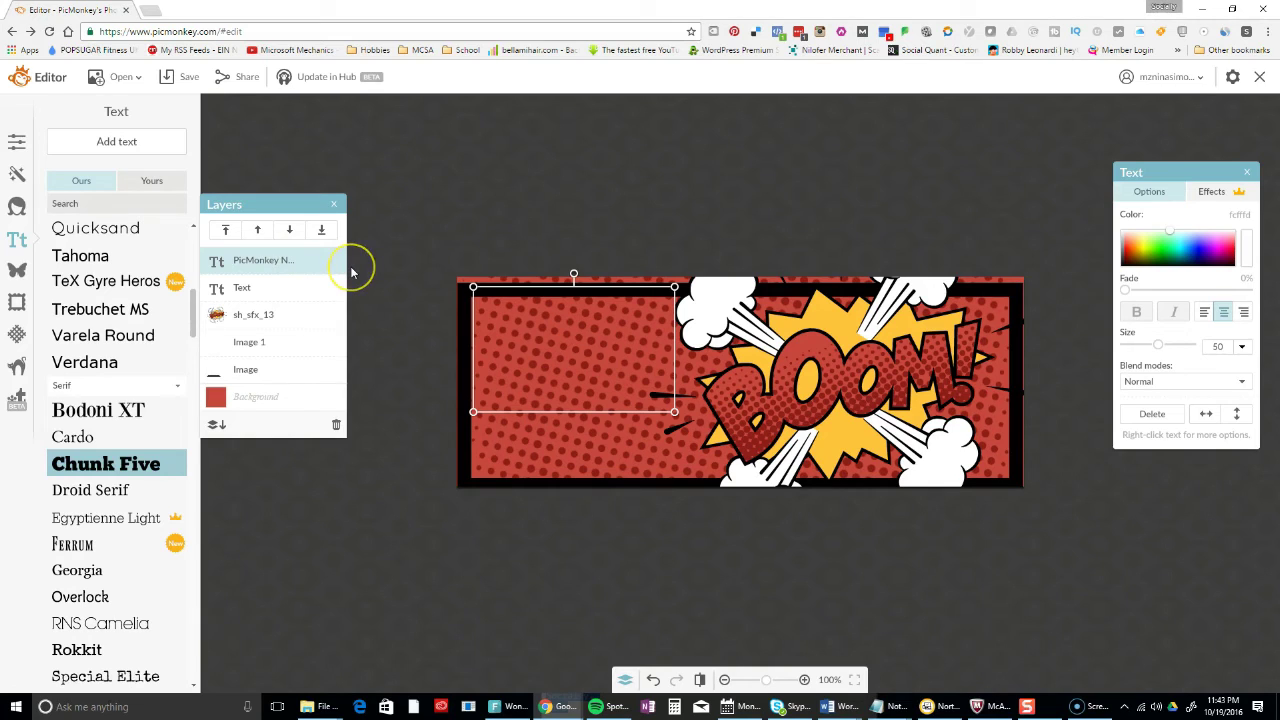
pyautogui.press('Down')
pyautogui.press('Down')
pyautogui.press('Down')
pyautogui.press('Down')
pyautogui.press('Down')
pyautogui.press('Down')
pyautogui.press('Down')
pyautogui.press('Down')
pyautogui.press('Down')
pyautogui.press('Down')
pyautogui.press('Down')
pyautogui.press('Down')
pyautogui.press('Down')
pyautogui.press('Down')
pyautogui.press('Down')
pyautogui.press('Down')
pyautogui.press('Down')
pyautogui.press('Down')
pyautogui.press('Down')
pyautogui.press('Down')
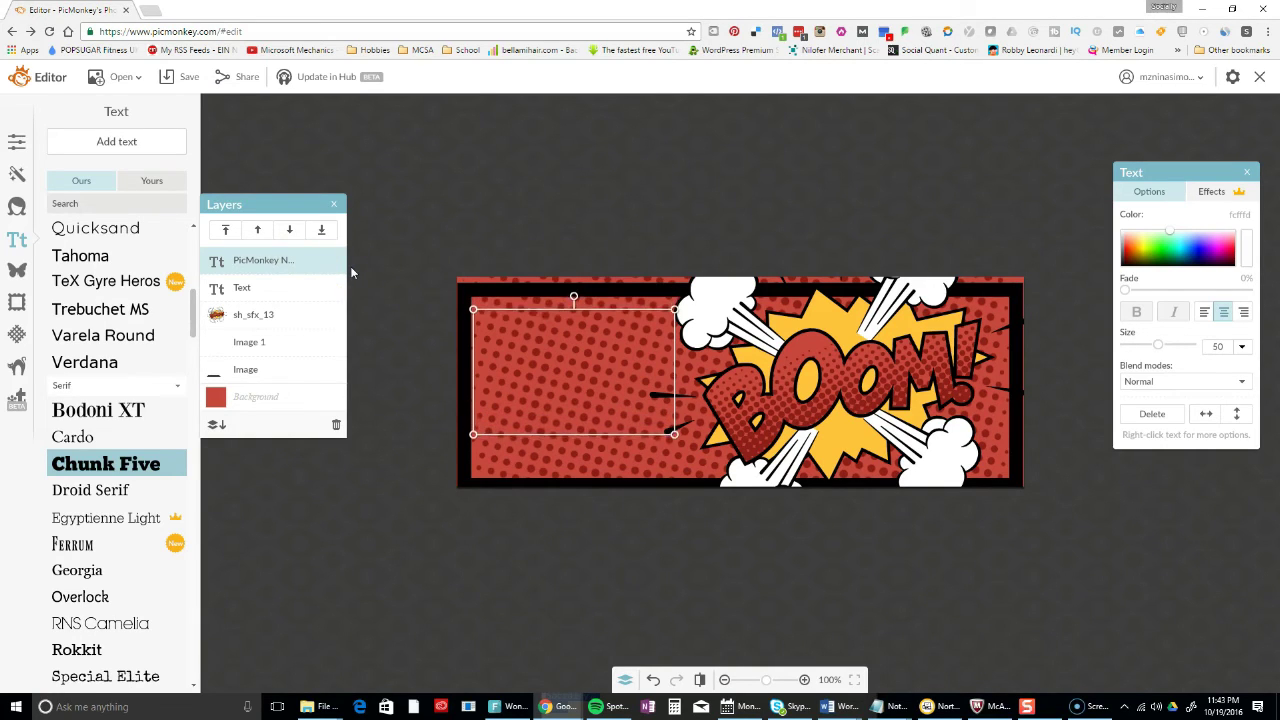
pyautogui.press('Down')
pyautogui.press('Down')
pyautogui.press('Down')
pyautogui.press('Down')
pyautogui.press('Down')
pyautogui.press('Down')
pyautogui.press('Down')
pyautogui.press('Down')
pyautogui.click(457, 186)
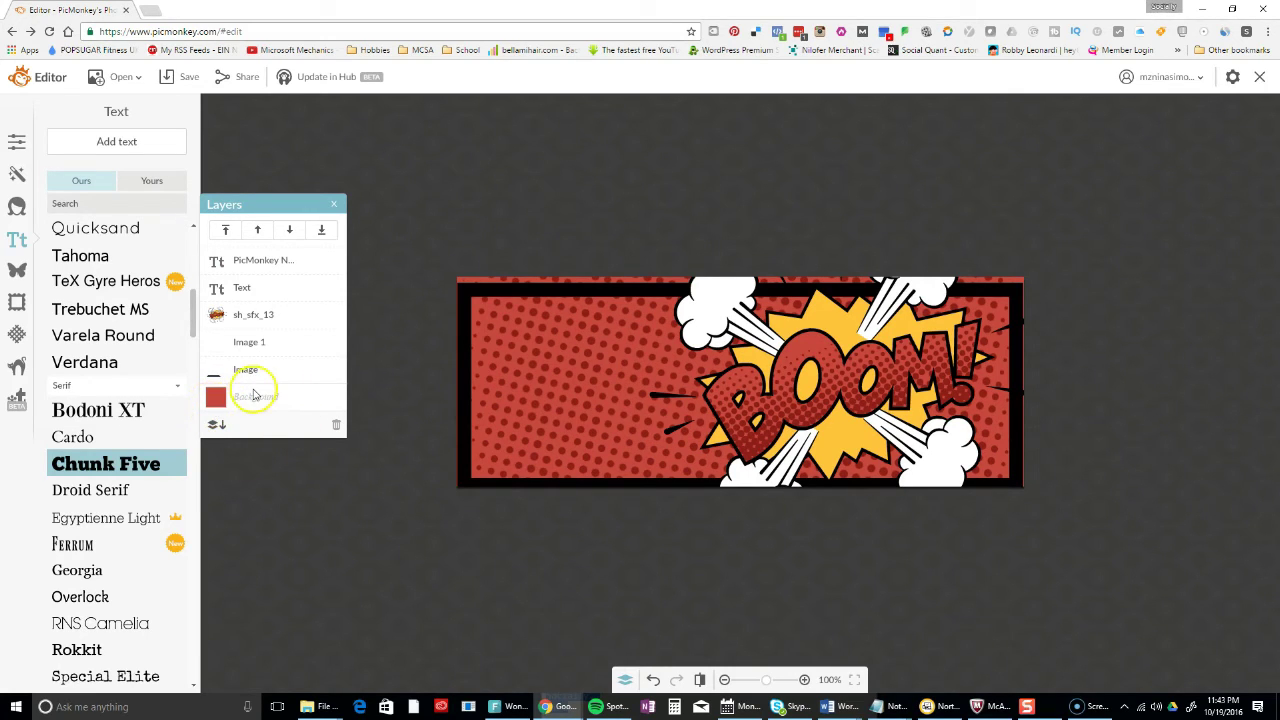
pyautogui.click(491, 272)
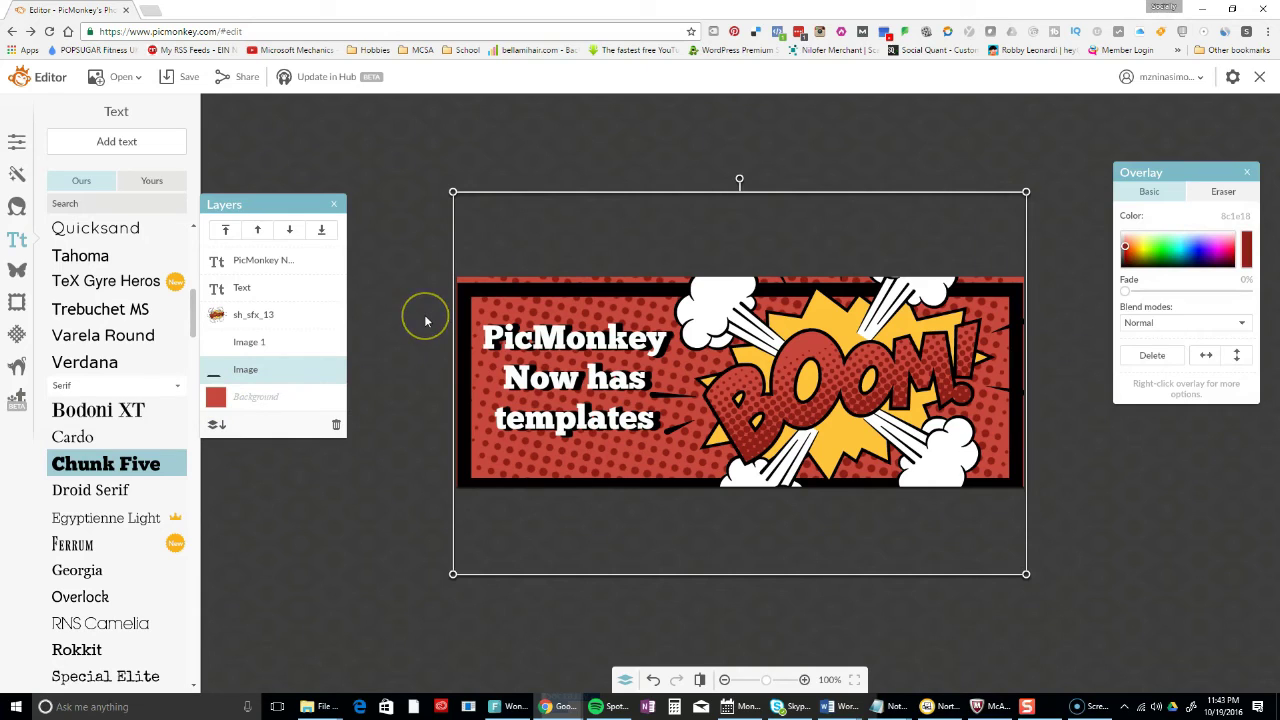
pyautogui.scroll(-2, 357, 300)
pyautogui.scroll(1, 357, 300)
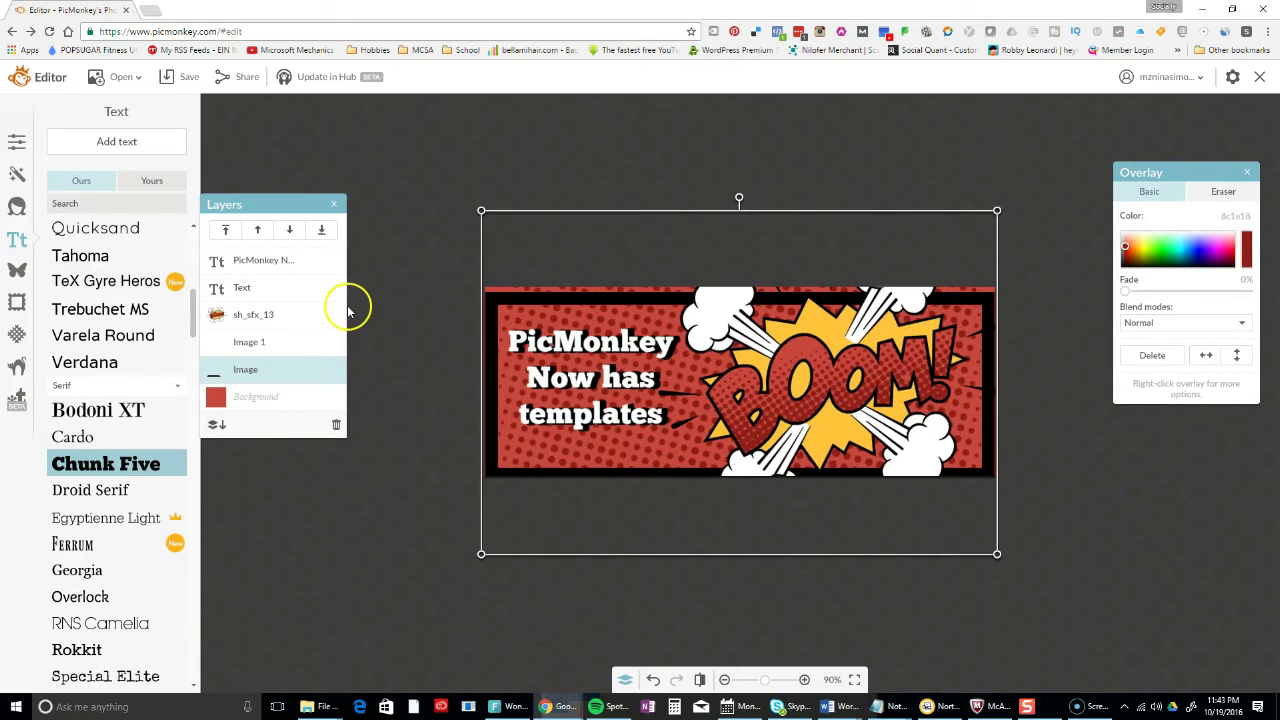
pyautogui.click(27, 678)
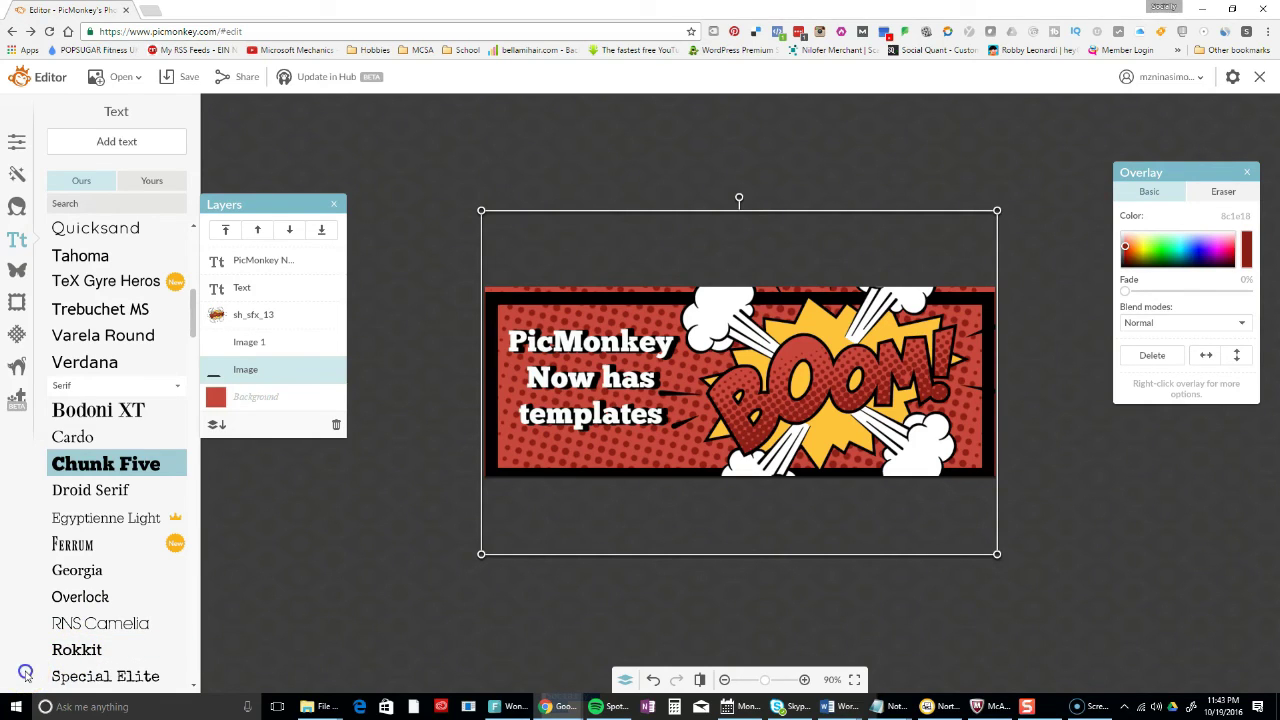